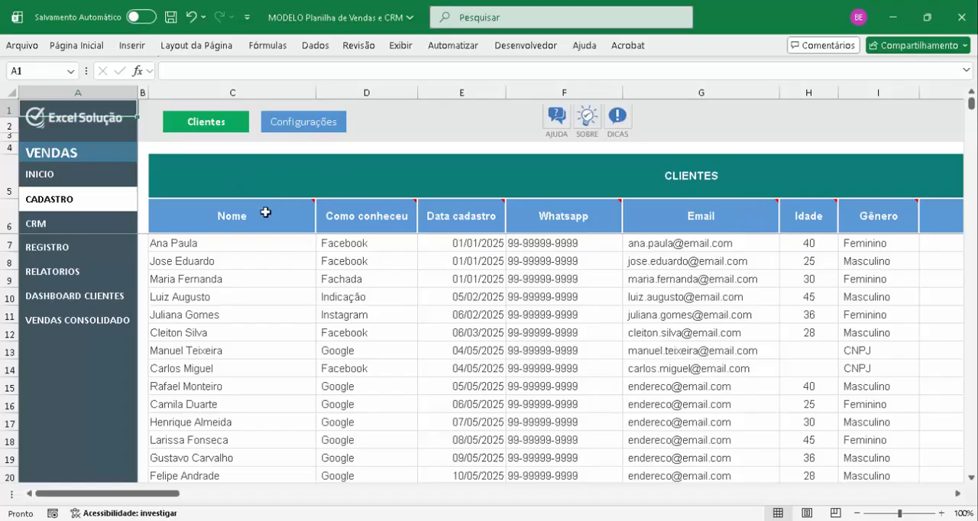
Open the Configurações section of the registration sheet and review its header columns from Fase CRM back to Produto
left_click(299, 126)
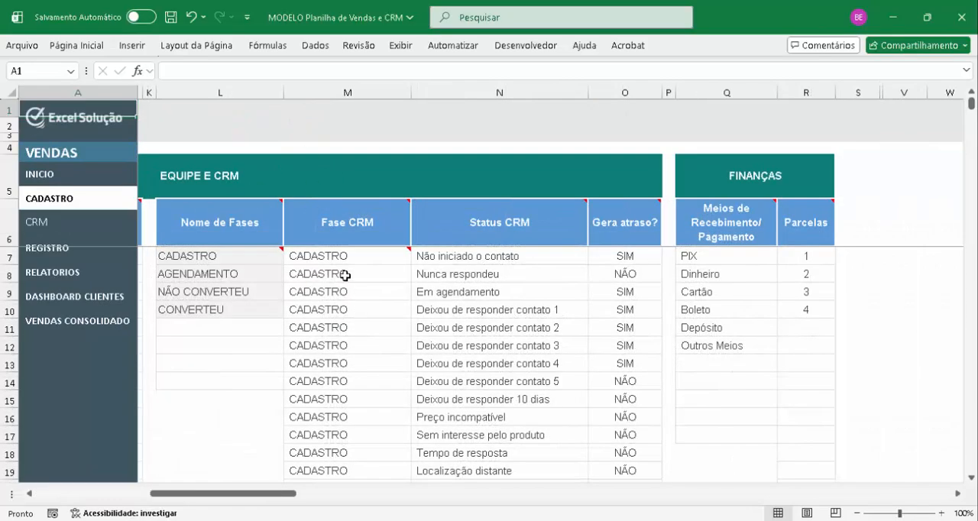
left_click(362, 223)
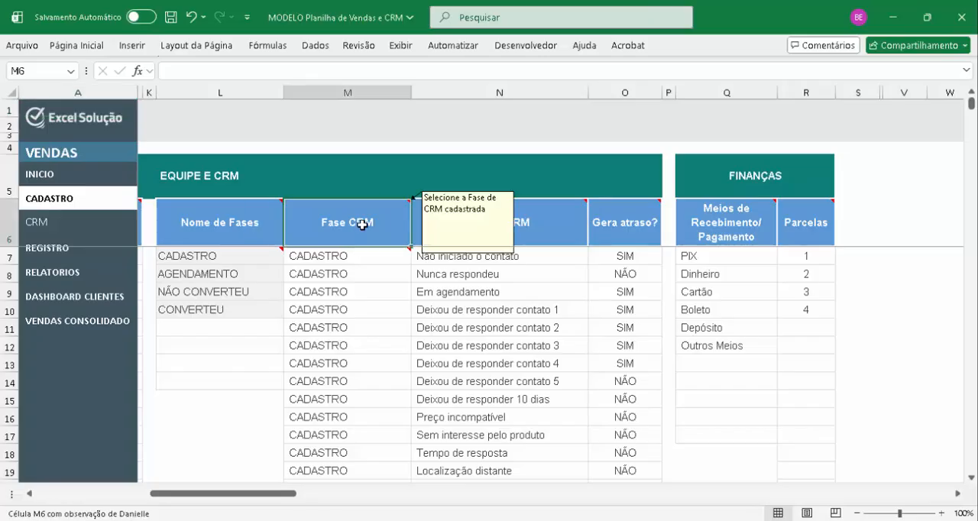
key("Left")
key("Left")
key("Left")
key("Left")
key("Left")
key("Left")
key("Left")
key("Left")
key("Left")
key("Left")
key("Left")
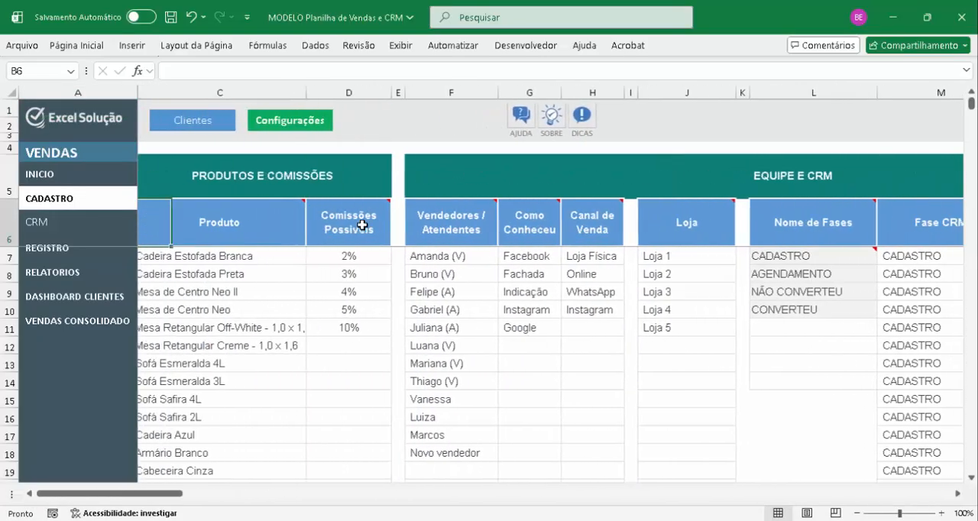
key("Right")
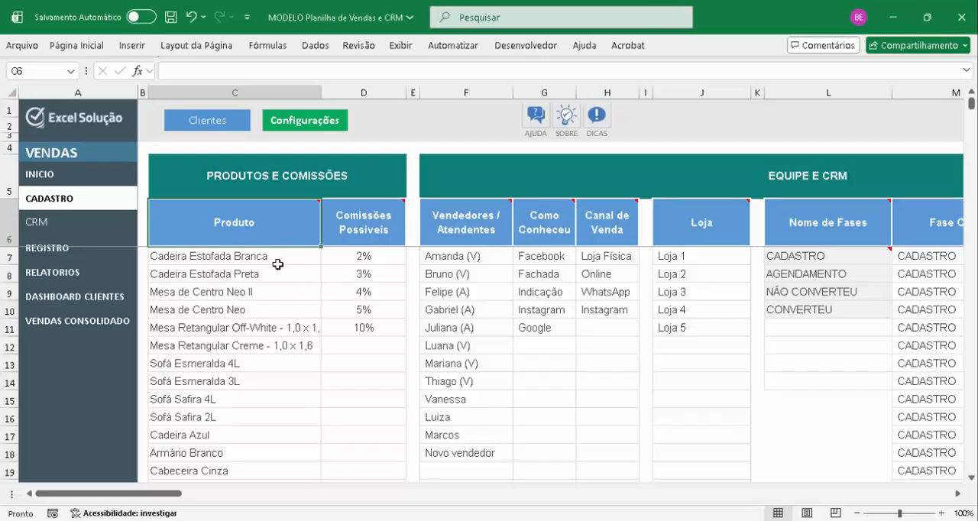
Examine the registered products and the possible commission percentages in the Produtos e Comissões table
left_click_drag(277, 263, 299, 457)
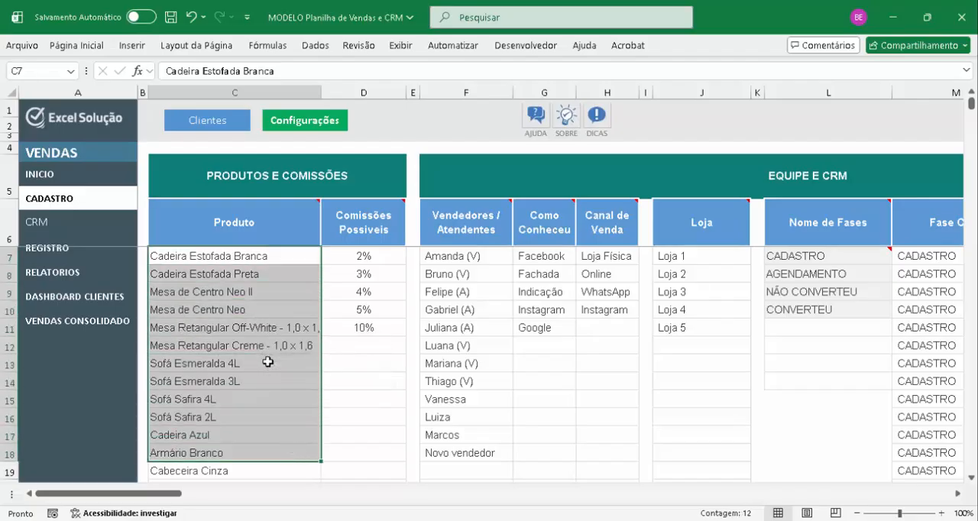
left_click_drag(373, 256, 372, 329)
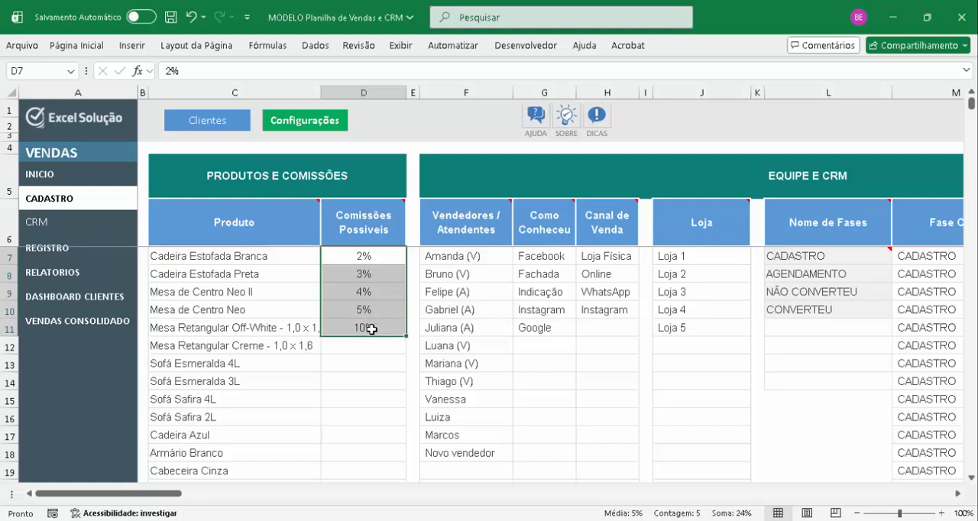
left_click(364, 257)
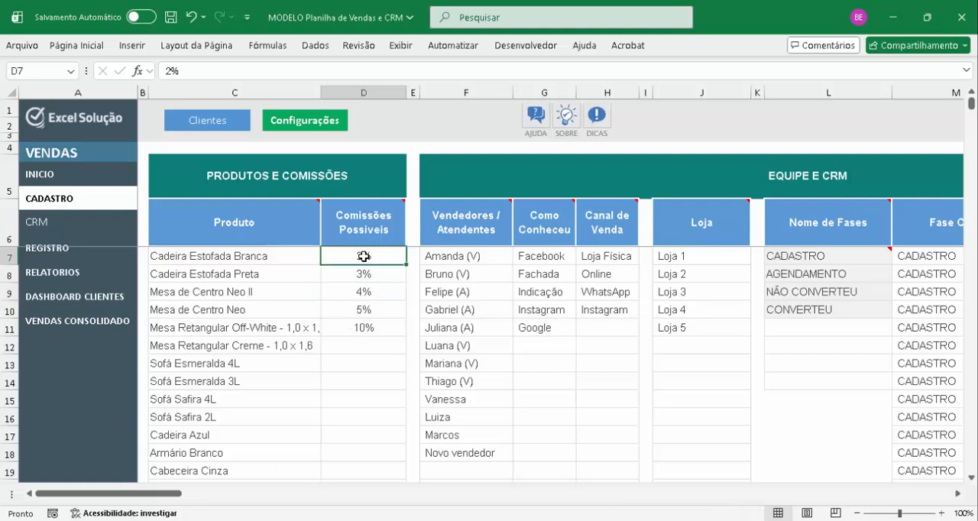
left_click(284, 257)
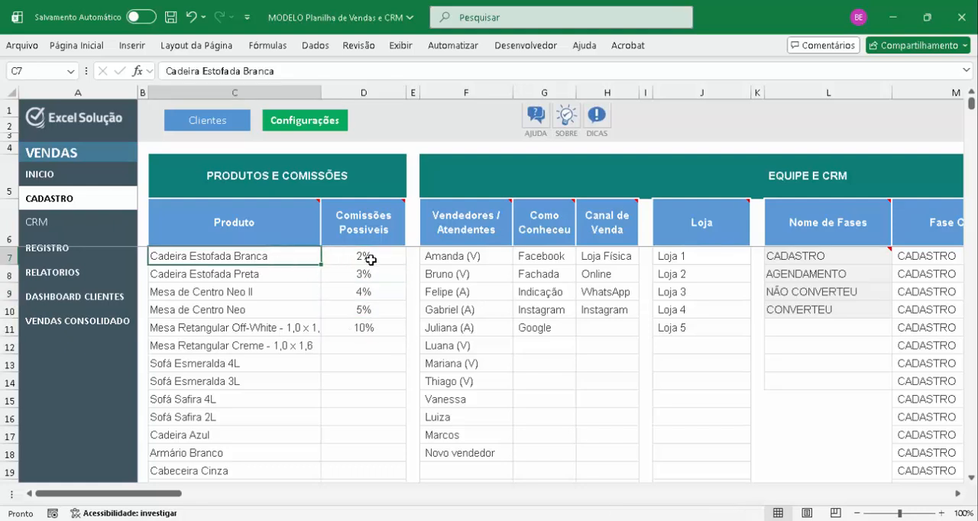
In the sales register, view the product options for row 10 and keep Sofá Safira 4L selected
left_click(48, 252)
left_click(318, 266)
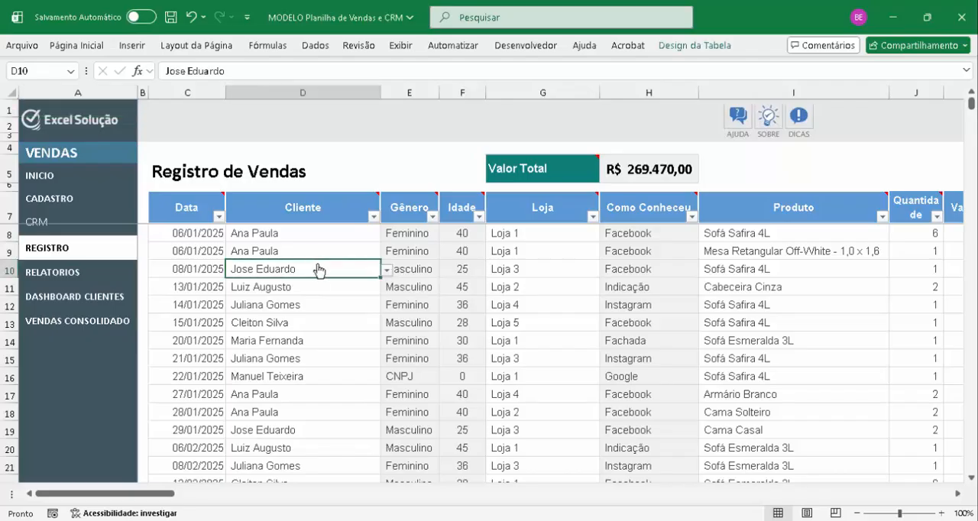
left_click(792, 267)
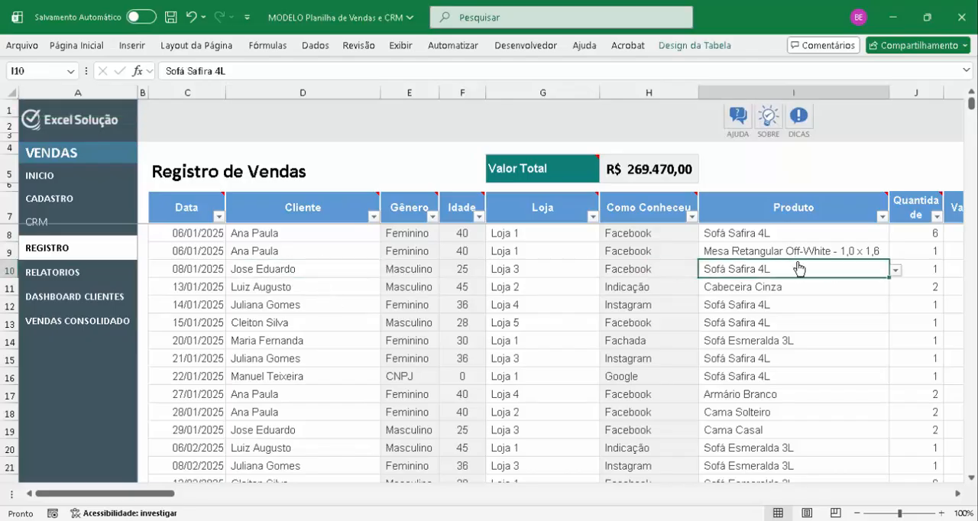
left_click(895, 271)
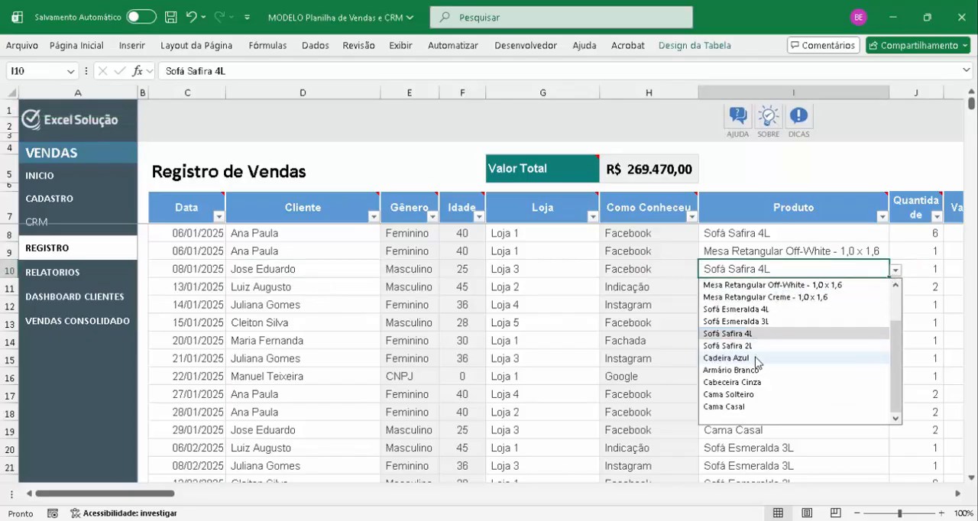
left_click(745, 335)
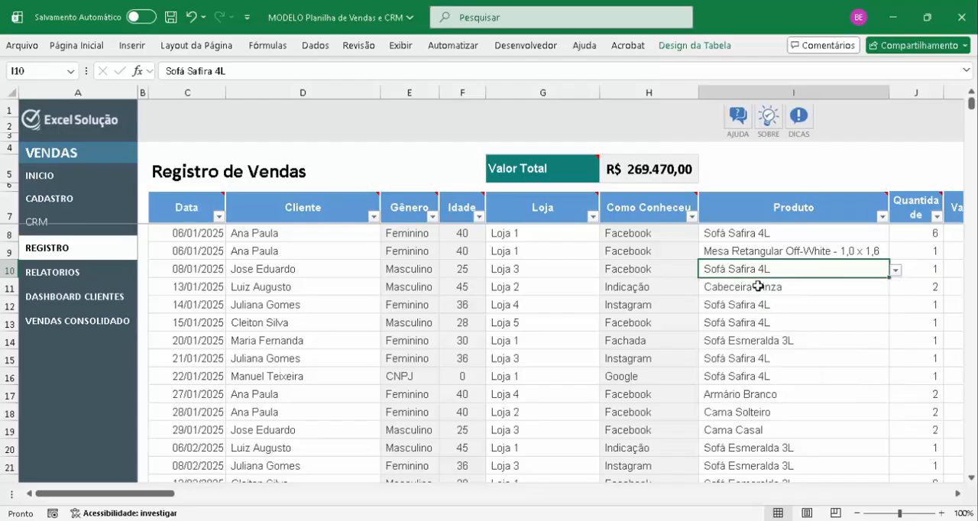
mouse_move(807, 215)
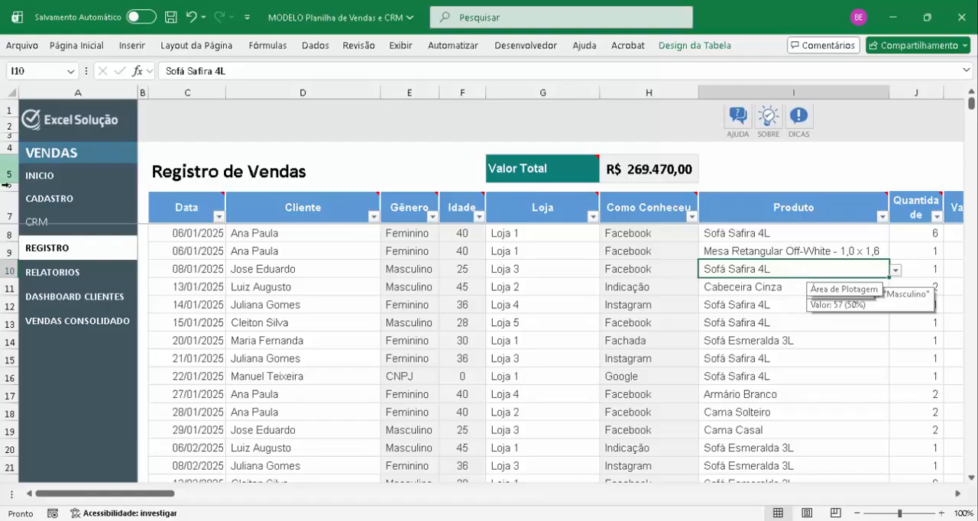
Revisit the Configurações lists and check the product options offered for row 11 of the sales register
left_click(47, 200)
left_click(315, 123)
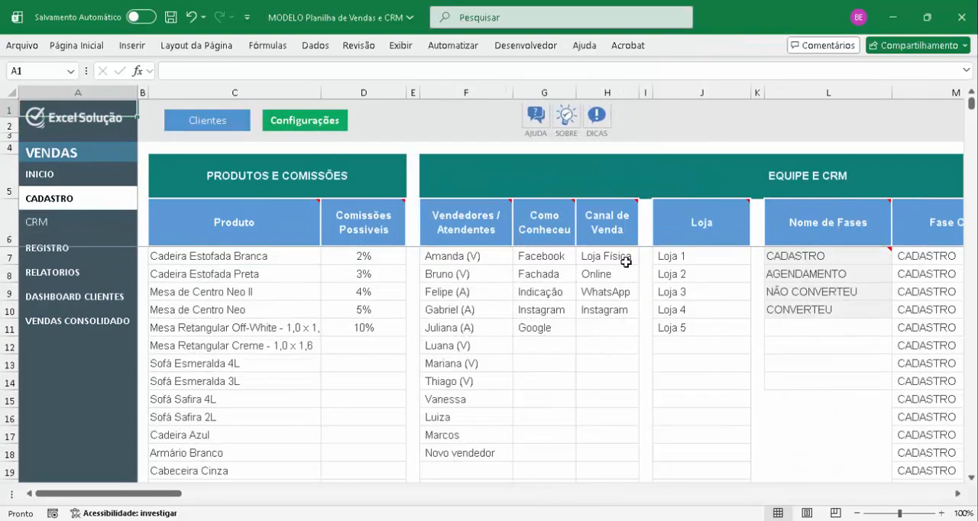
left_click(67, 257)
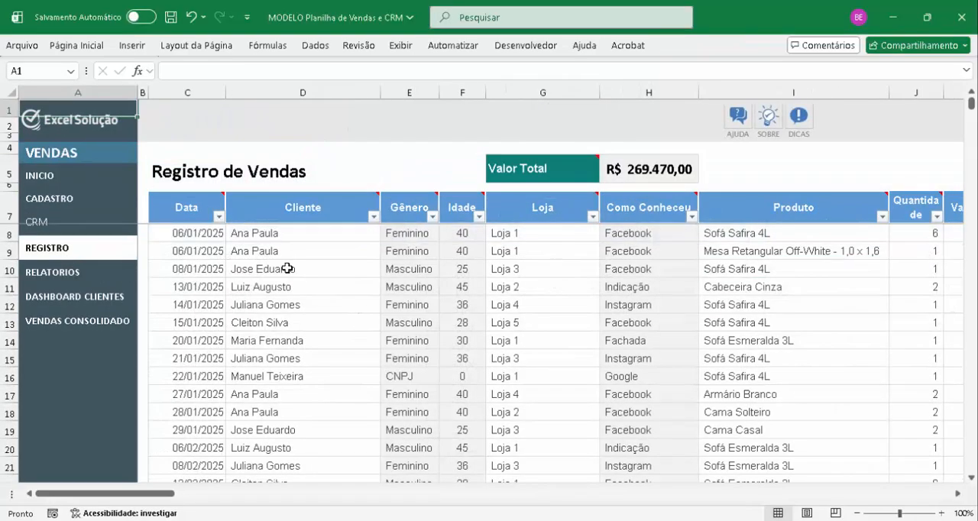
left_click(759, 288)
key("Right")
key("Right")
key("Right")
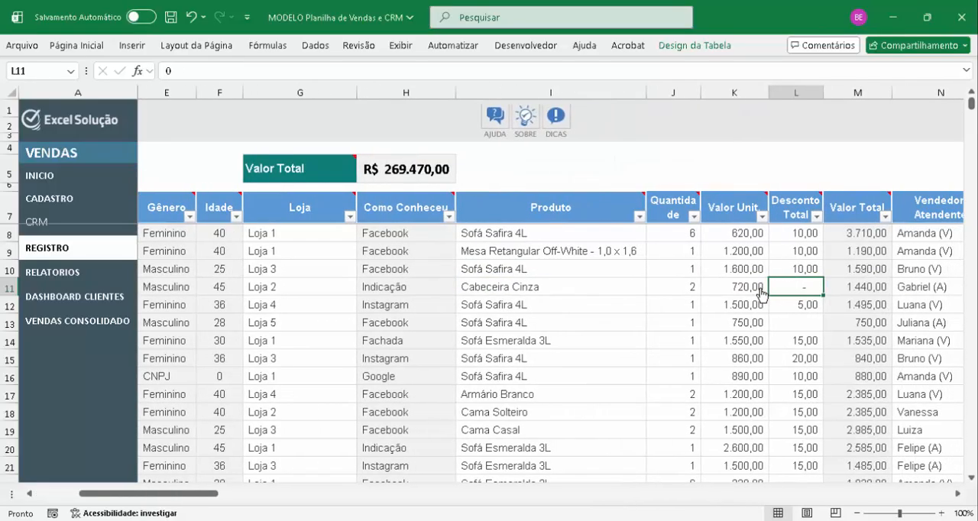
left_click(591, 292)
key("alt+Down")
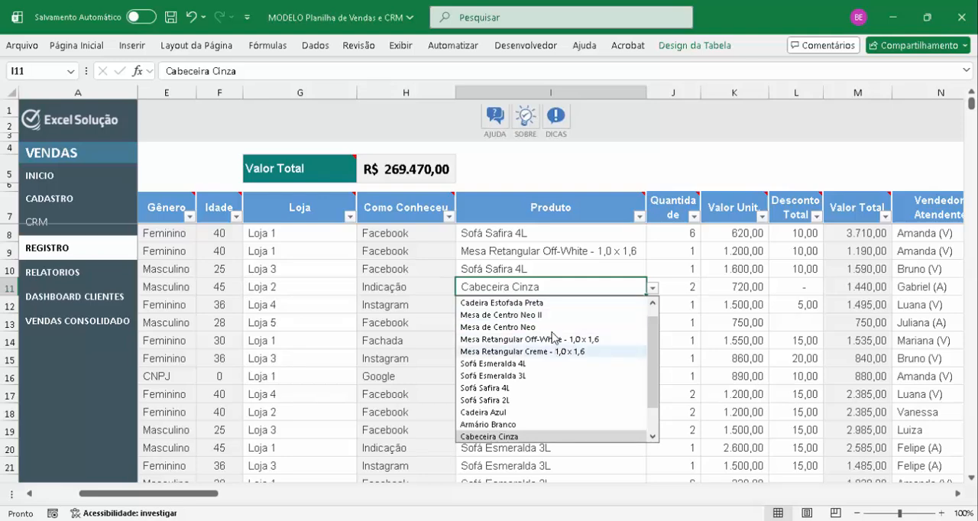
key("Escape")
Review row 11's sale details up to the payment method and check its commission percentage options without changing them
key("Right")
key("Right")
key("Right")
key("Right")
key("Right")
key("Right")
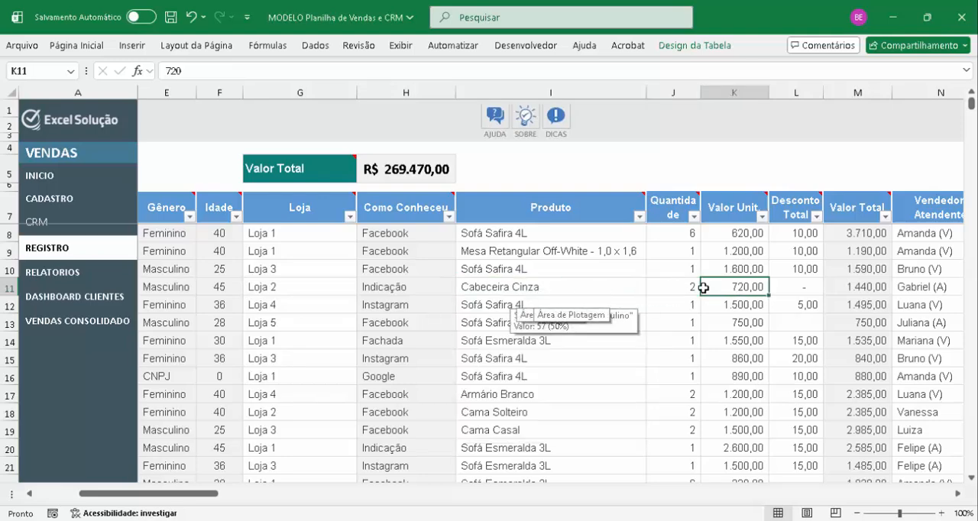
key("Right")
key("Right")
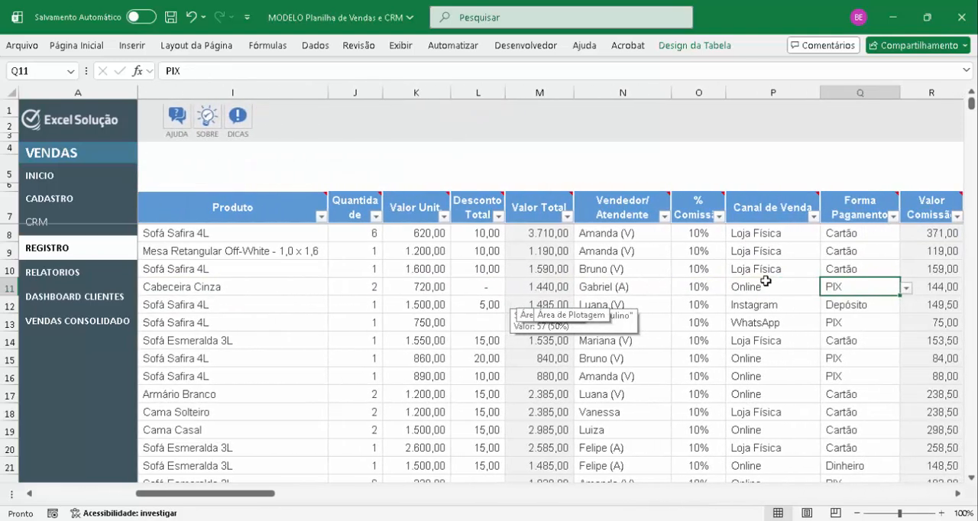
key("Left")
key("Left")
key("Up")
key("Down")
key("alt+Down")
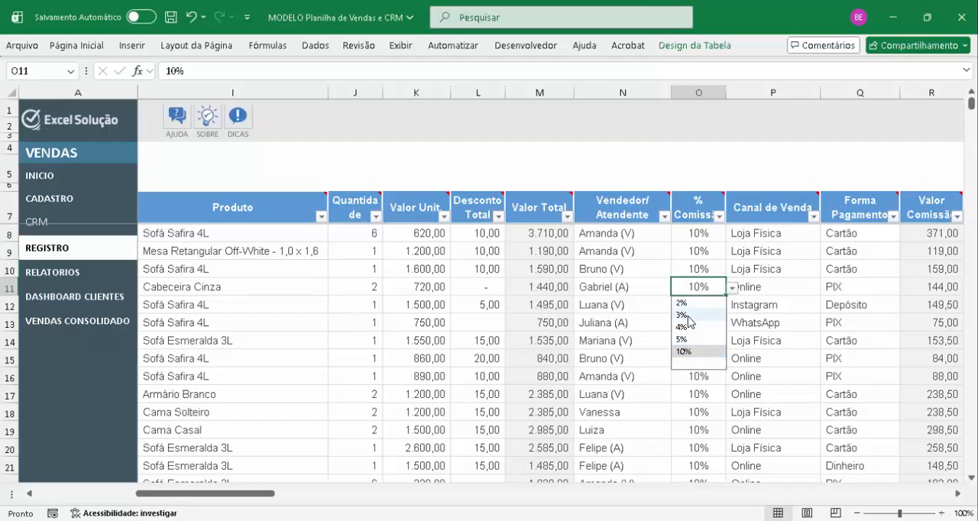
key("Escape")
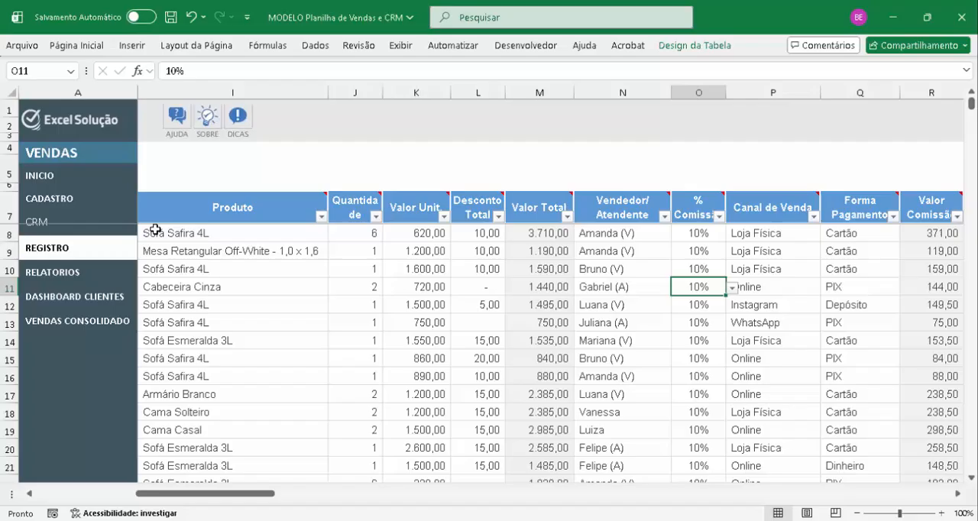
Return to Configurações and examine the Comissões Possíveis column, including its blank cells through row 13
left_click(61, 201)
left_click(317, 124)
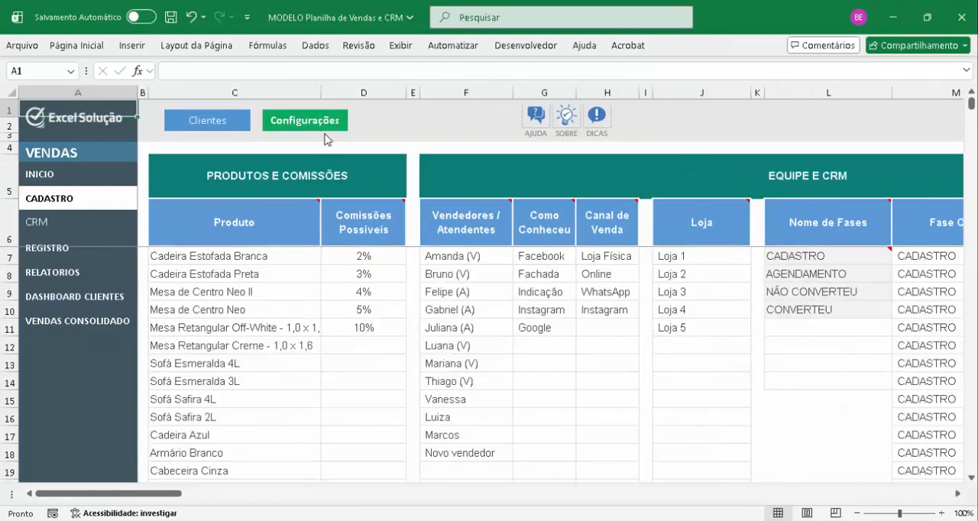
left_click(364, 258)
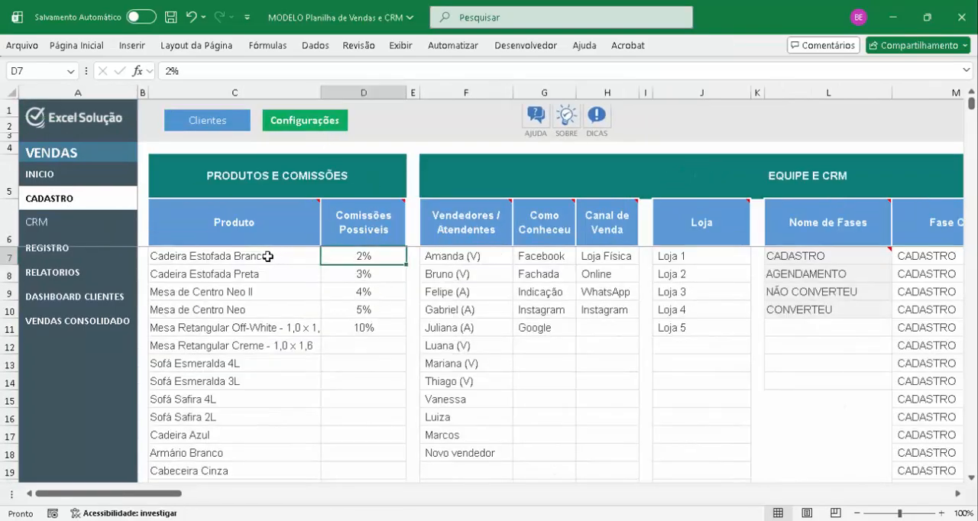
left_click_drag(370, 258, 367, 354)
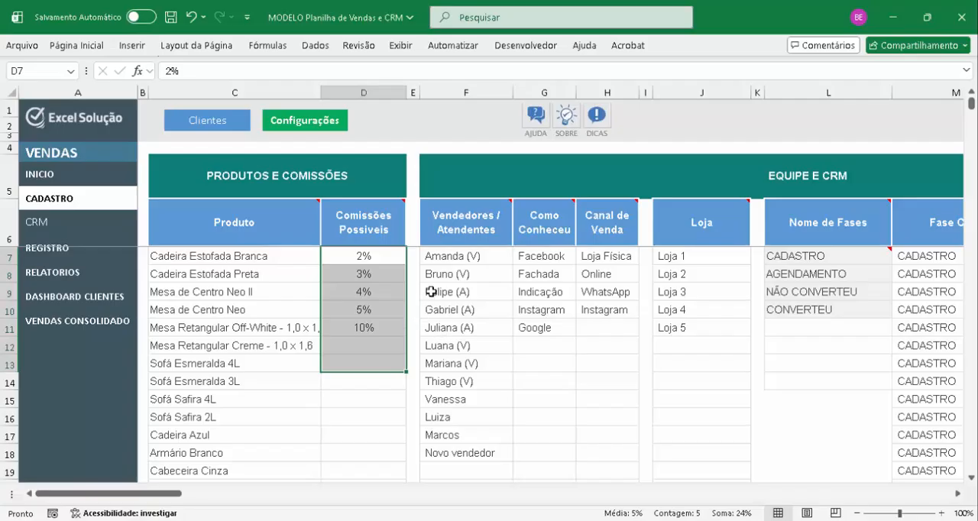
Examine the Vendedores / Atendentes entries and the Como Conheceu options in the Equipe e CRM table
left_click_drag(485, 259, 468, 435)
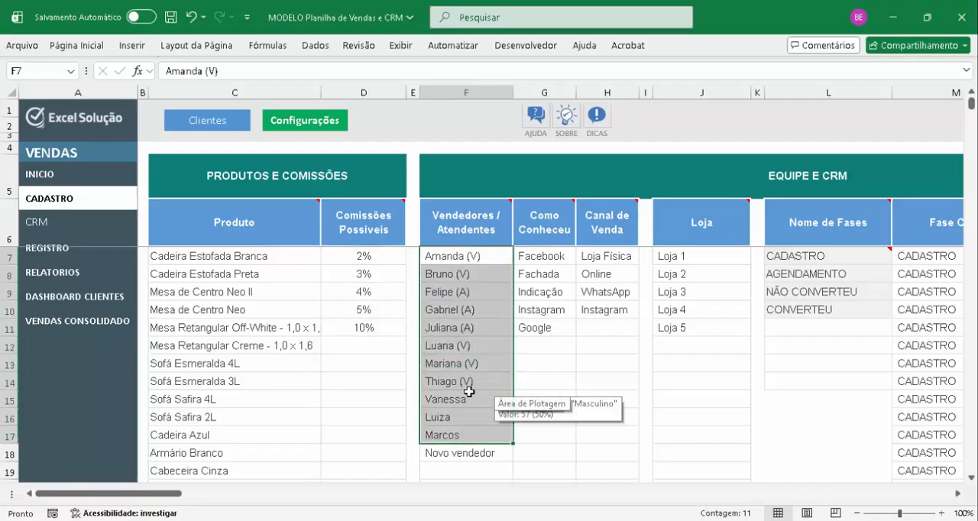
left_click(491, 295)
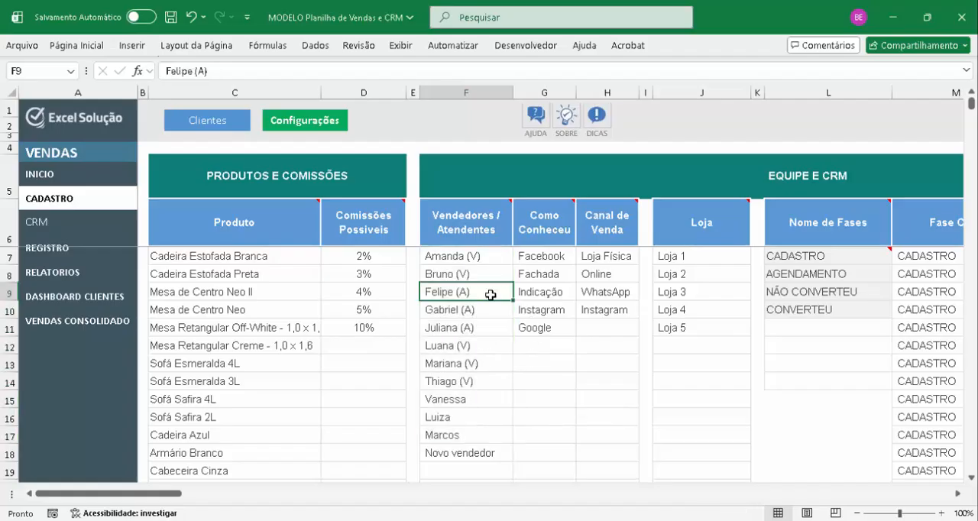
double_click(489, 294)
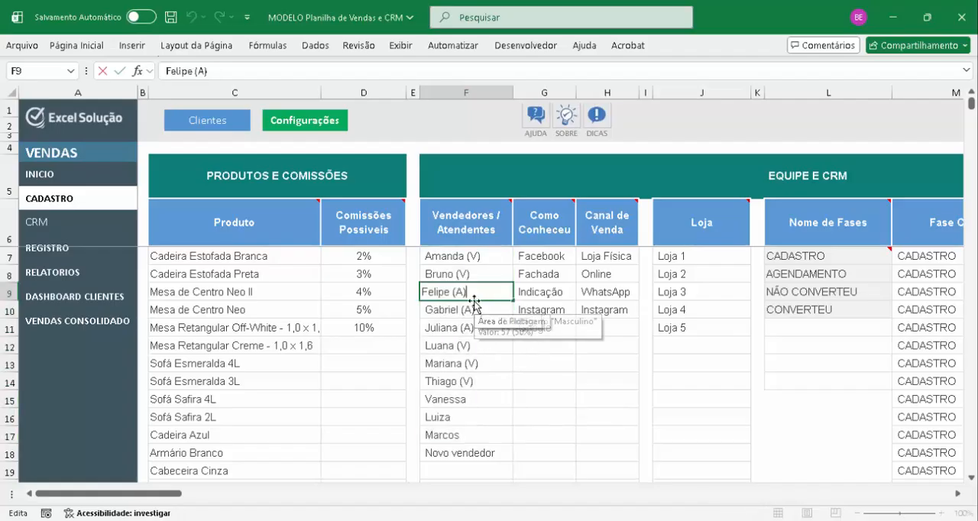
key("Escape")
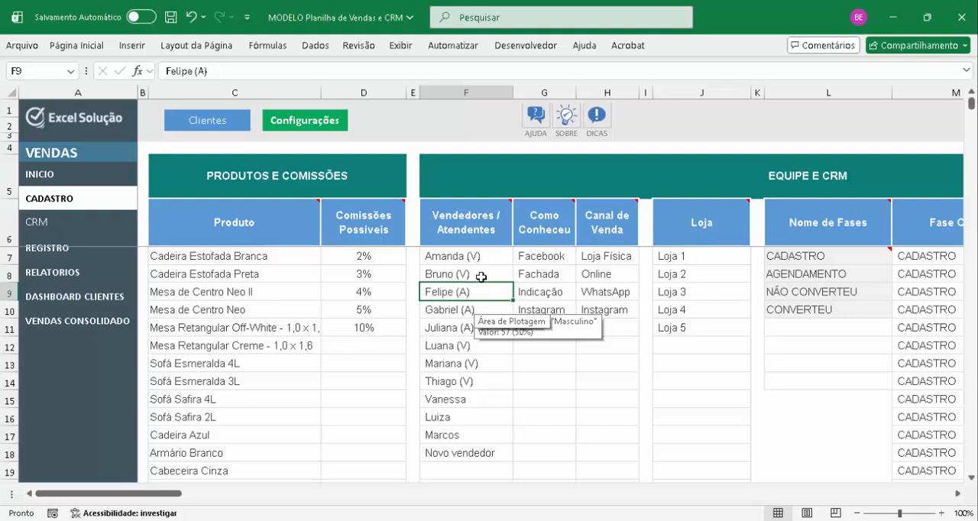
left_click(483, 277)
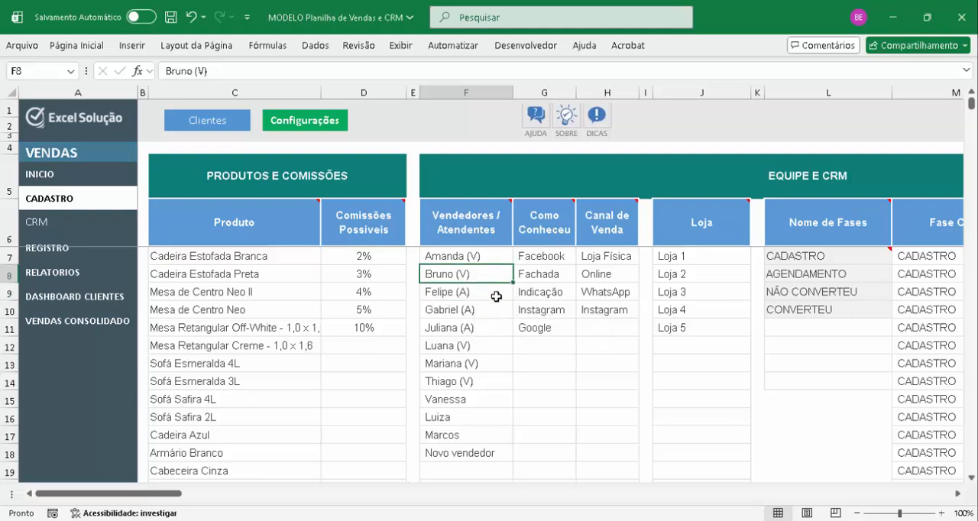
left_click(481, 293)
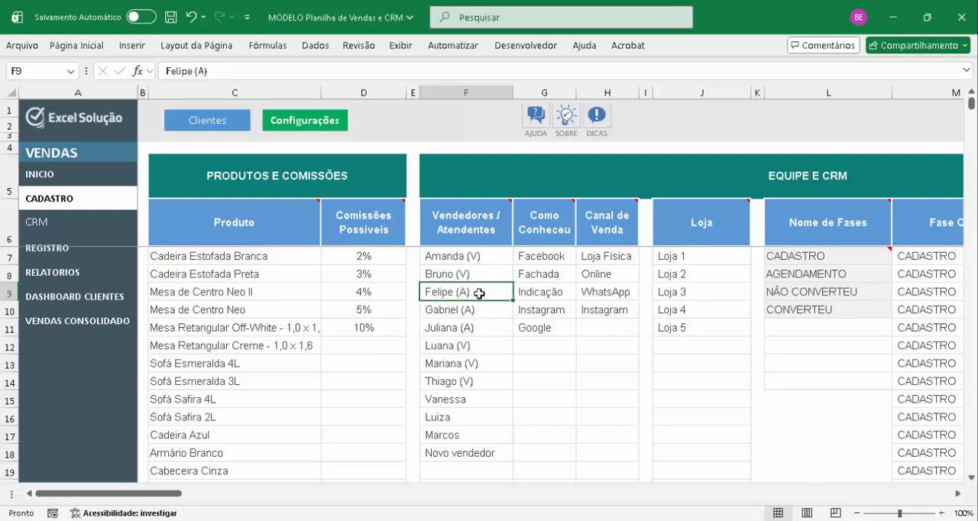
left_click(478, 276)
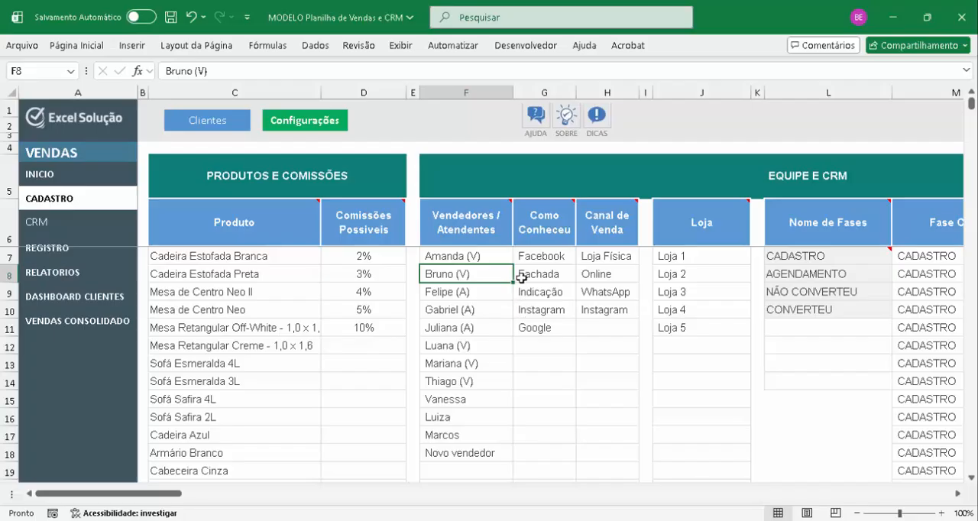
left_click(547, 282)
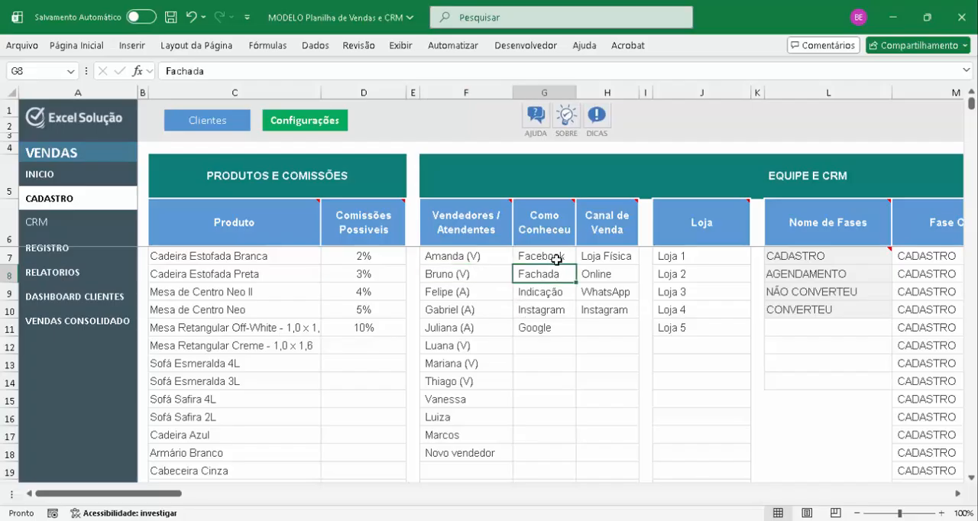
left_click_drag(556, 258, 540, 321)
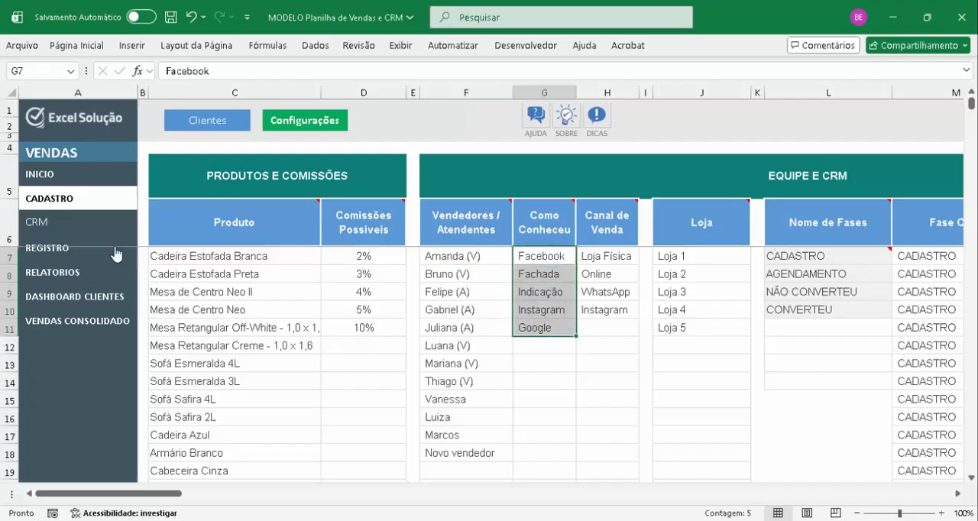
Open the sales register and check the Canal de Venda options offered for row 12 without changing the entry
left_click(48, 249)
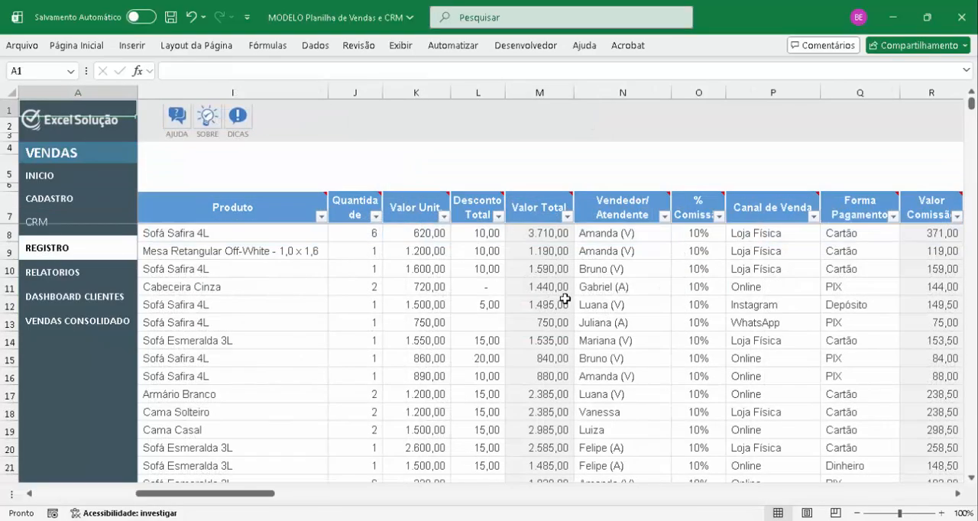
left_click(651, 308)
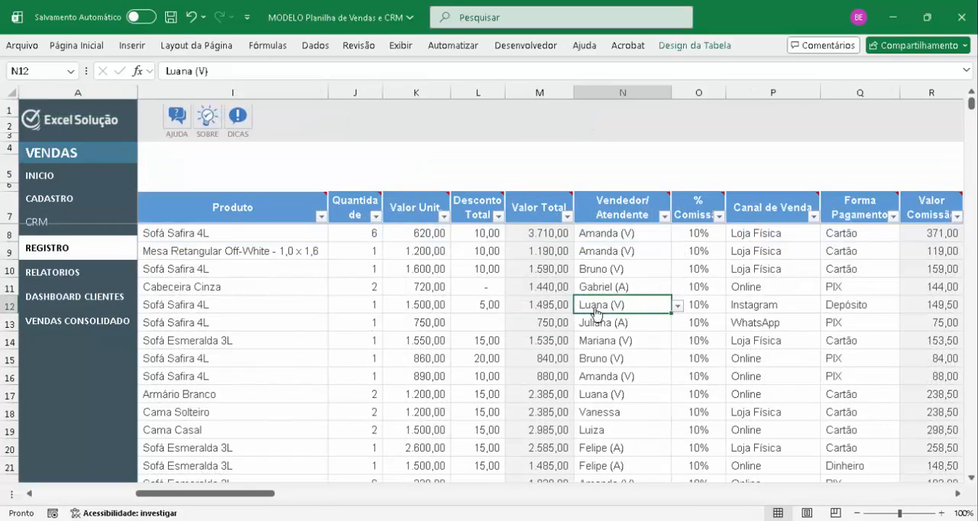
left_click(730, 310)
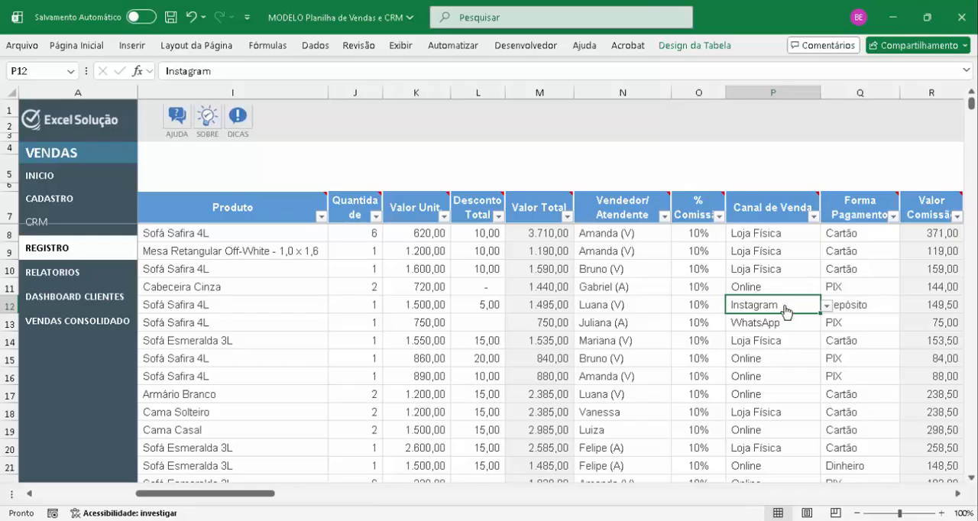
key("alt+Down")
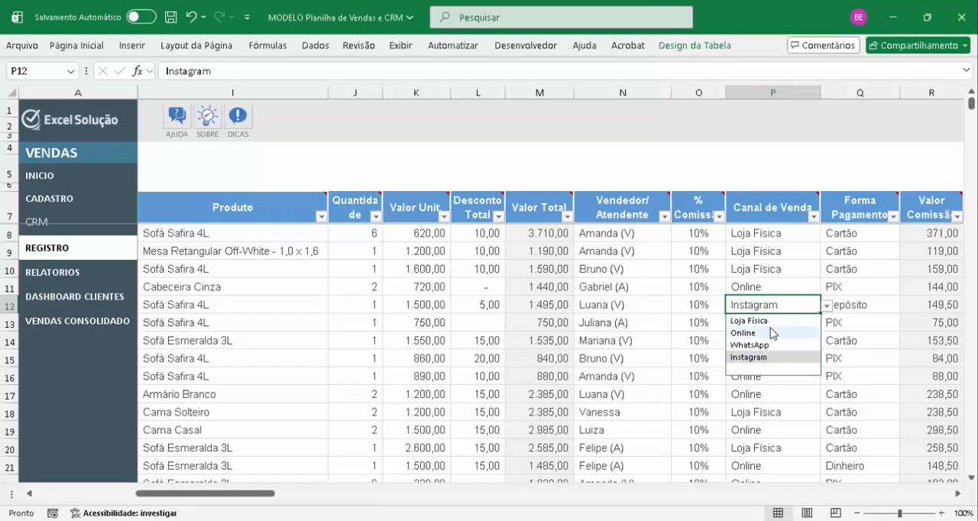
left_click(826, 320)
Return to Configurações and examine the Canal de Venda and Loja lists, including the Loja entries in rows 7 to 11
left_click(63, 199)
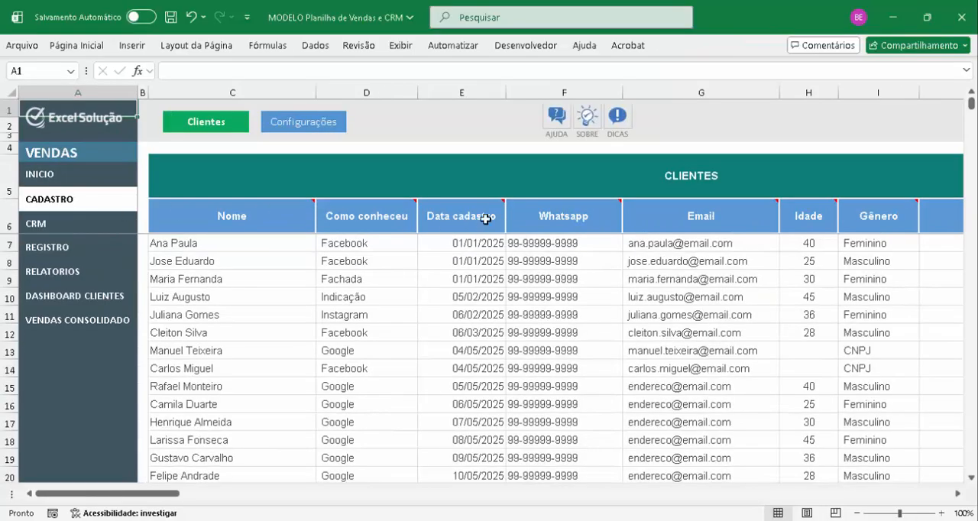
left_click(299, 127)
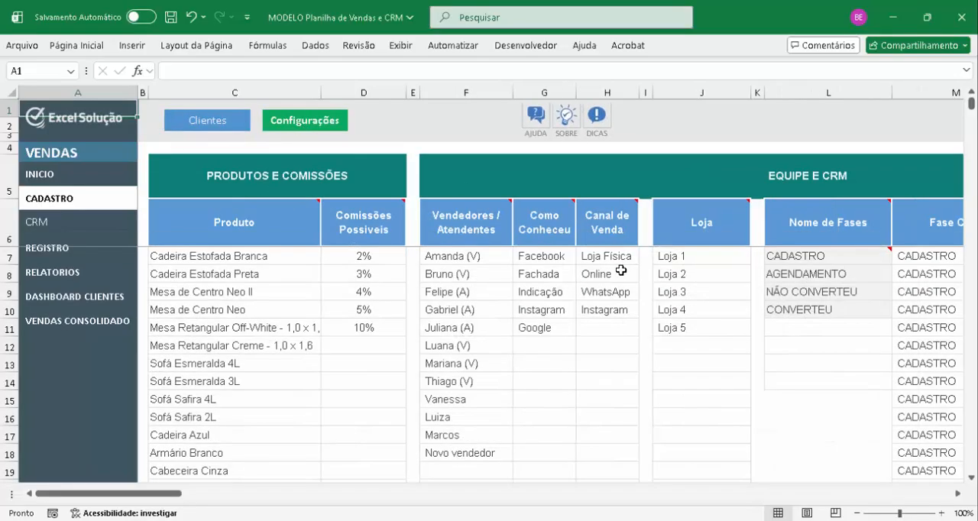
left_click(616, 271)
left_click(671, 271)
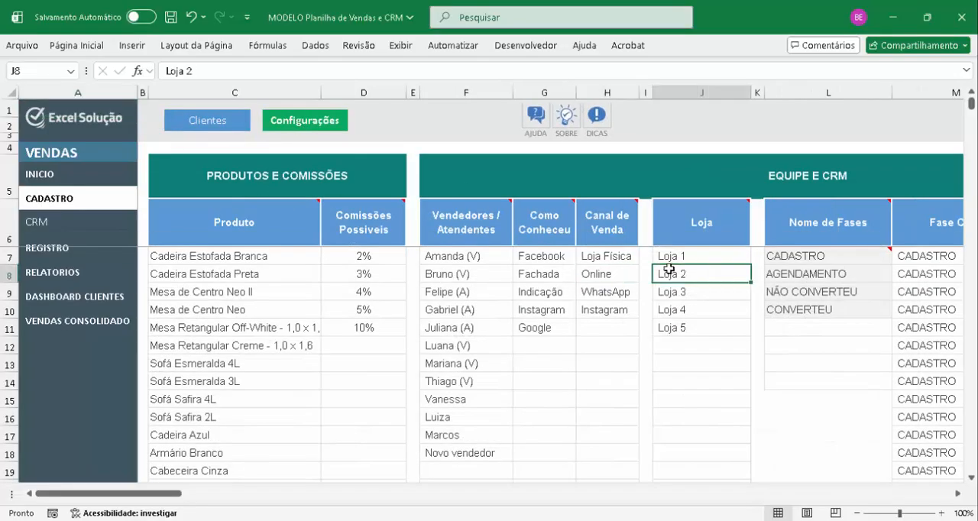
left_click(700, 262)
left_click_drag(711, 260, 695, 328)
Examine the FINANÇAS table in Configurações, covering the Meios de Recebimento/Pagamento and Parcelas options
key("Right")
key("Right")
key("Right")
key("Right")
key("Right")
key("Right")
key("Right")
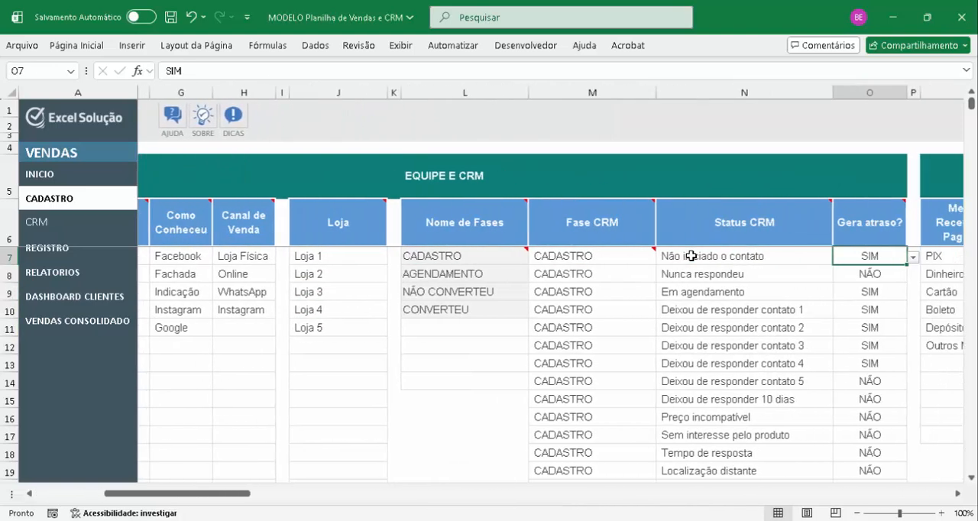
key("Right")
key("Right")
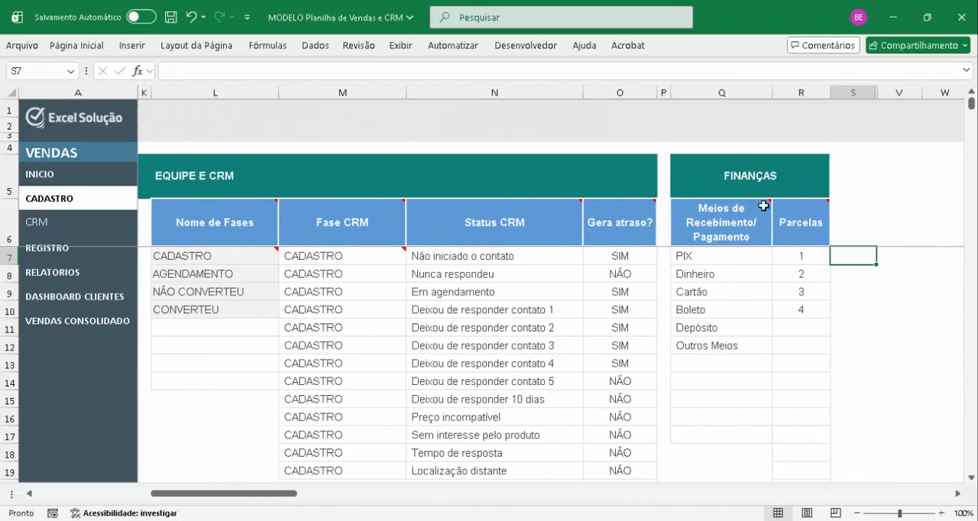
left_click_drag(714, 262, 715, 312)
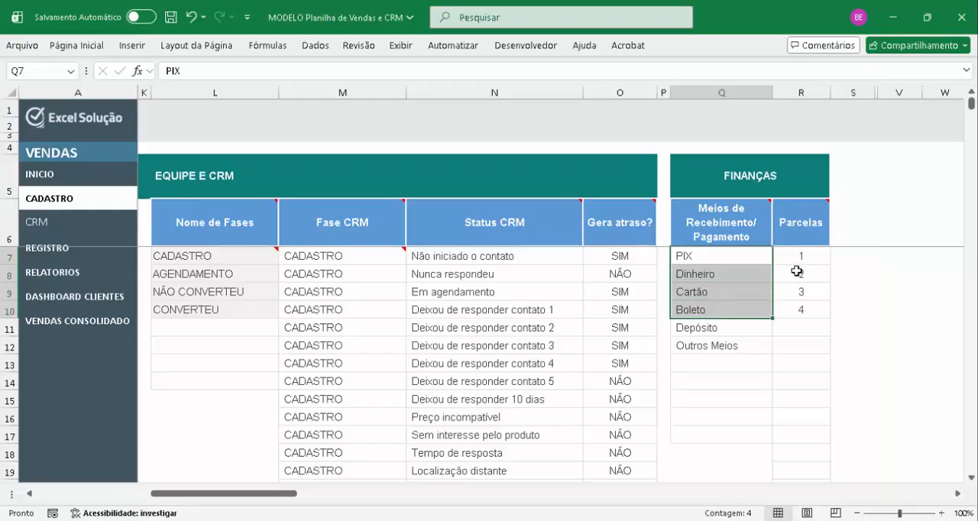
left_click_drag(799, 257, 800, 310)
key("Left")
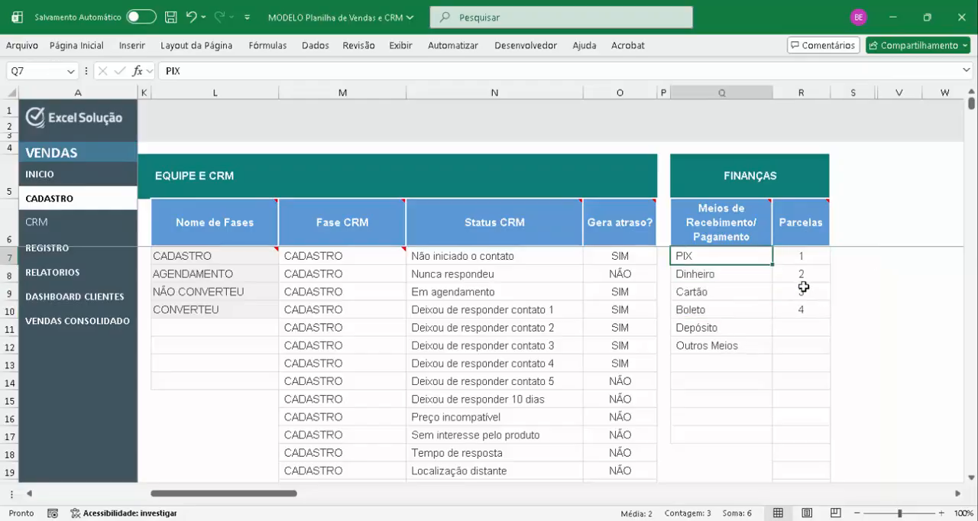
key("Left")
key("Left")
key("Left")
key("Left")
key("Left")
key("Left")
key("Left")
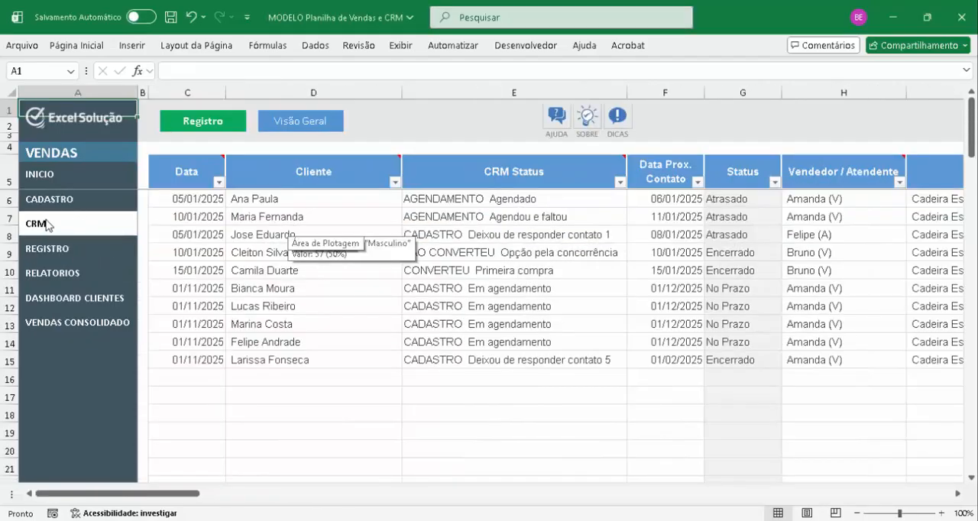
Reopen Configurações and examine how the Fase CRM and Status CRM columns pair up in row 9
left_click(50, 201)
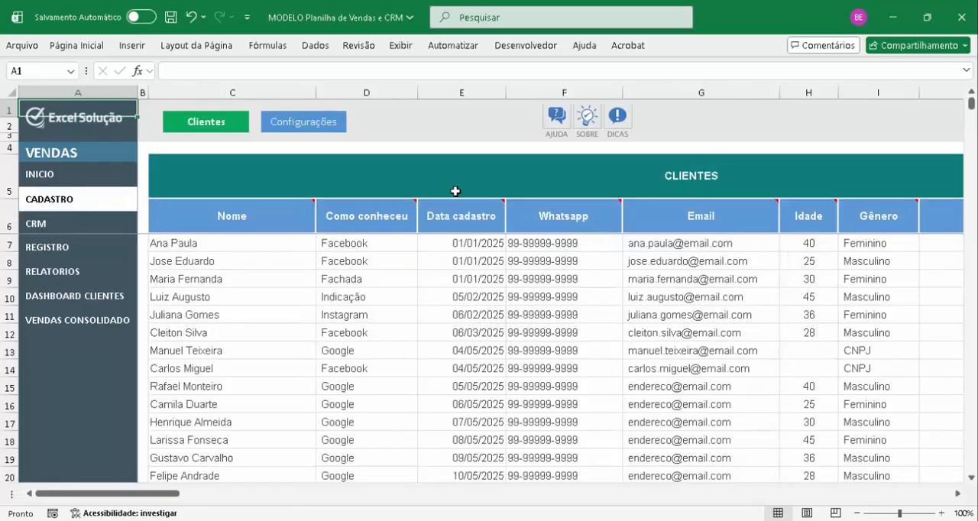
left_click(316, 128)
left_click(567, 290)
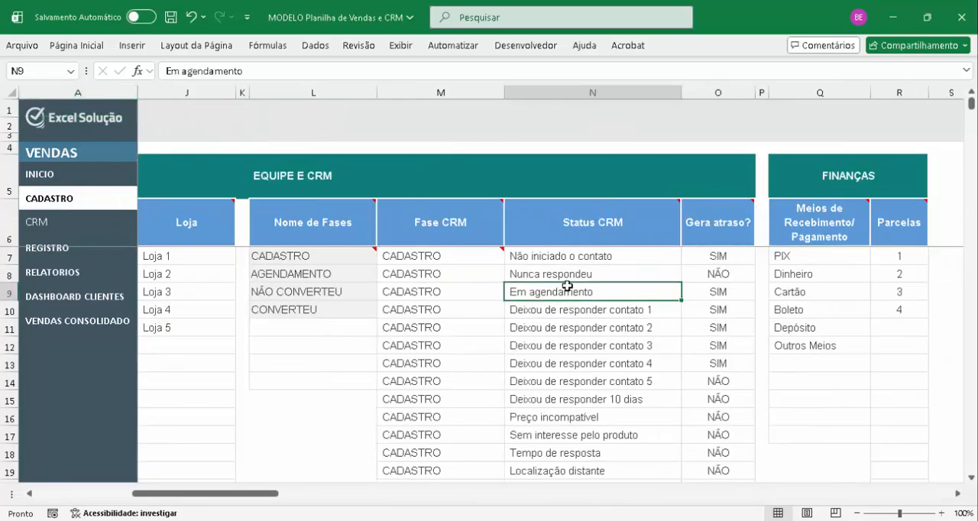
key("Left")
key("Right")
key("Left")
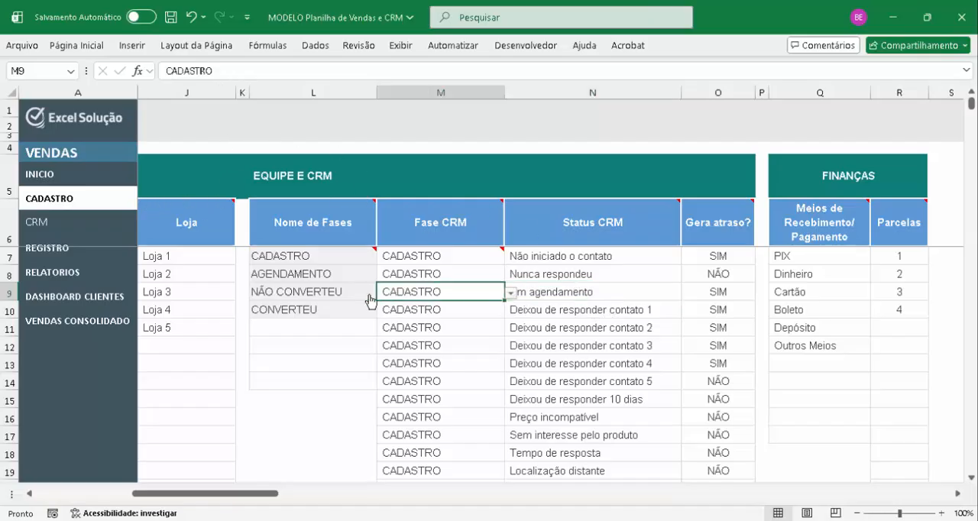
Examine the Nome de Fases entries CADASTRO, AGENDAMENTO, NÃO CONVERTEU and CONVERTEU, including the note on the first one
left_click(325, 255)
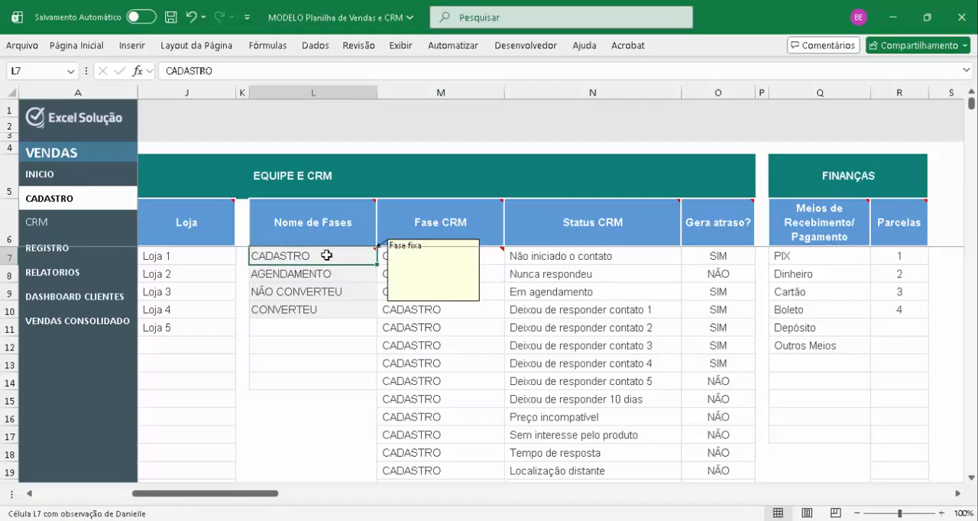
left_click(331, 274)
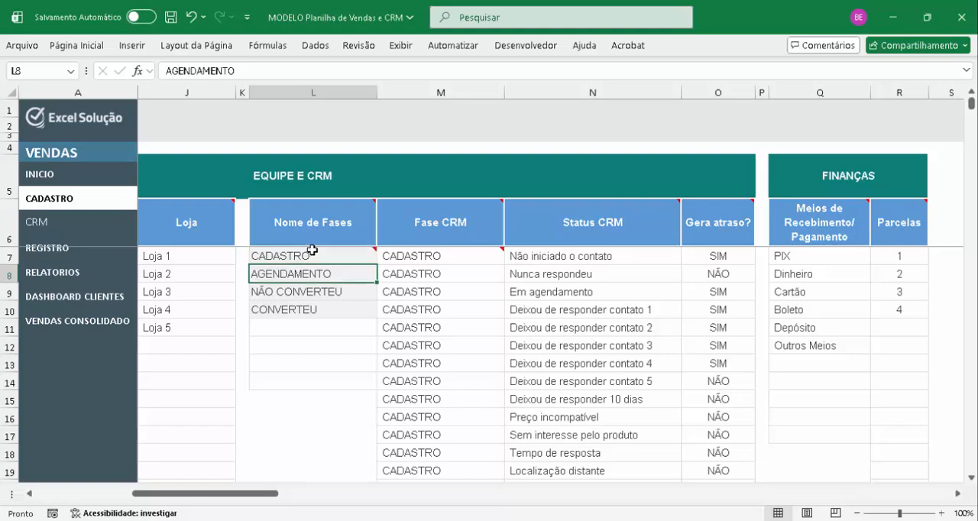
mouse_move(320, 247)
left_click(314, 308)
left_click(318, 291)
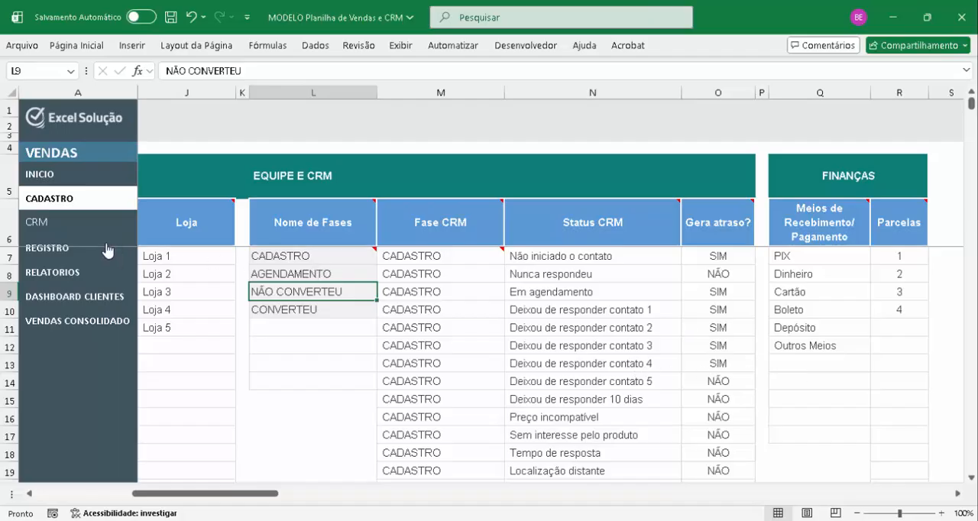
Start a CRM record in row 16 dated 01/01/2025 and choose a registered customer as its Cliente
left_click(39, 229)
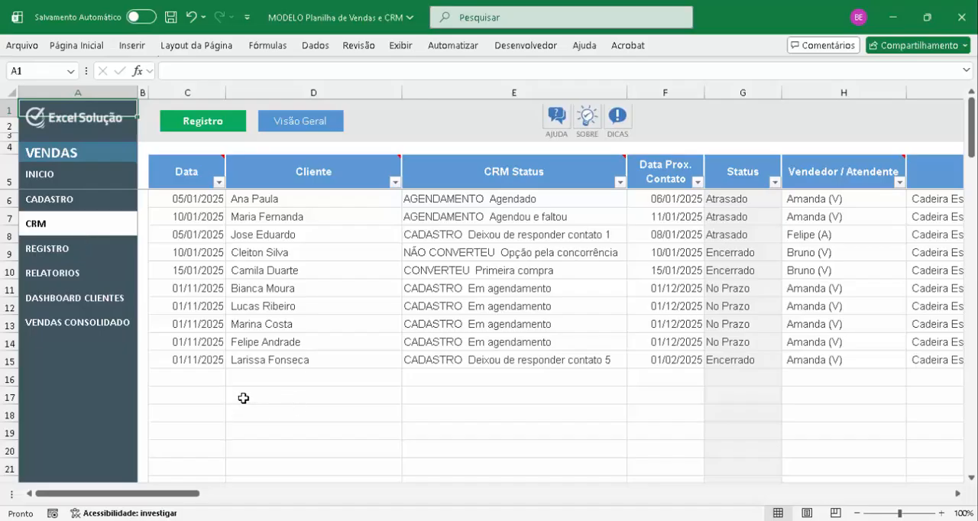
left_click(209, 380)
type("1/")
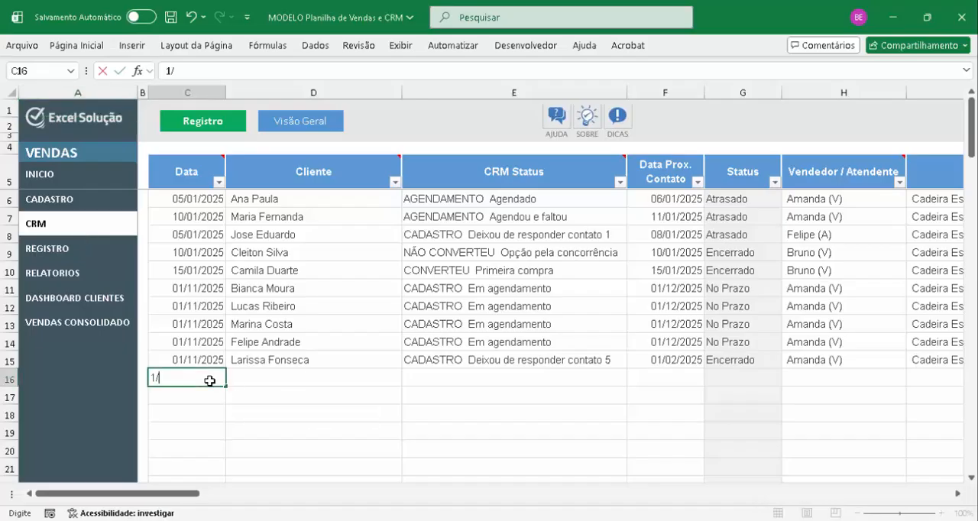
type("01")
key("Return")
left_click(208, 378)
left_click(241, 379)
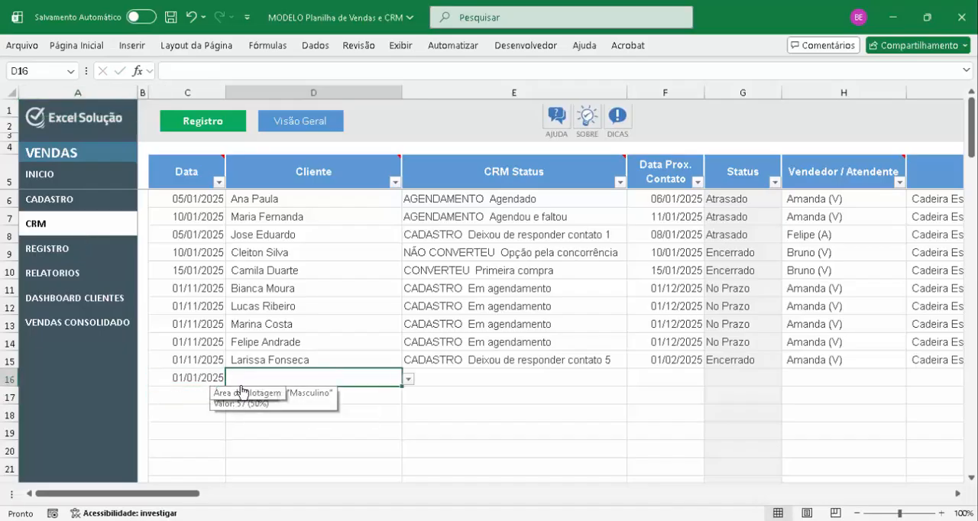
key("alt+Down")
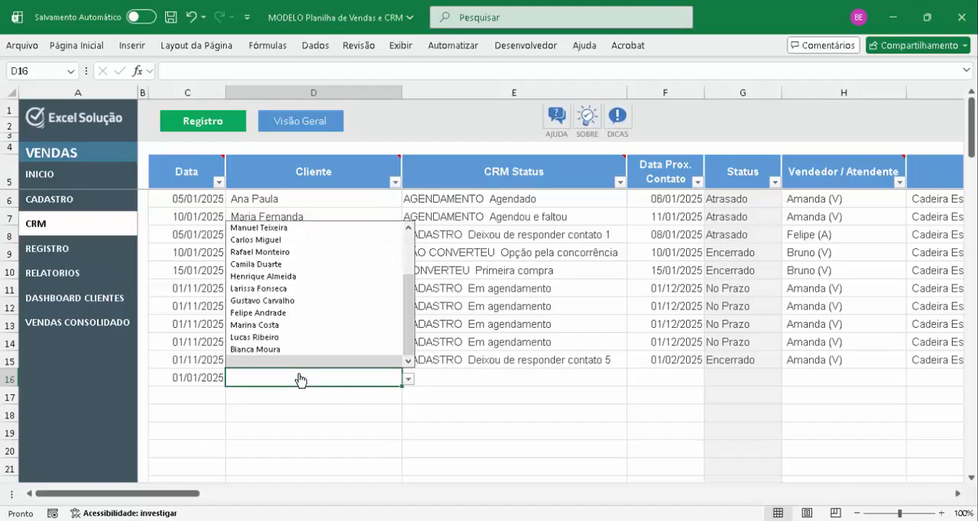
left_click(327, 325)
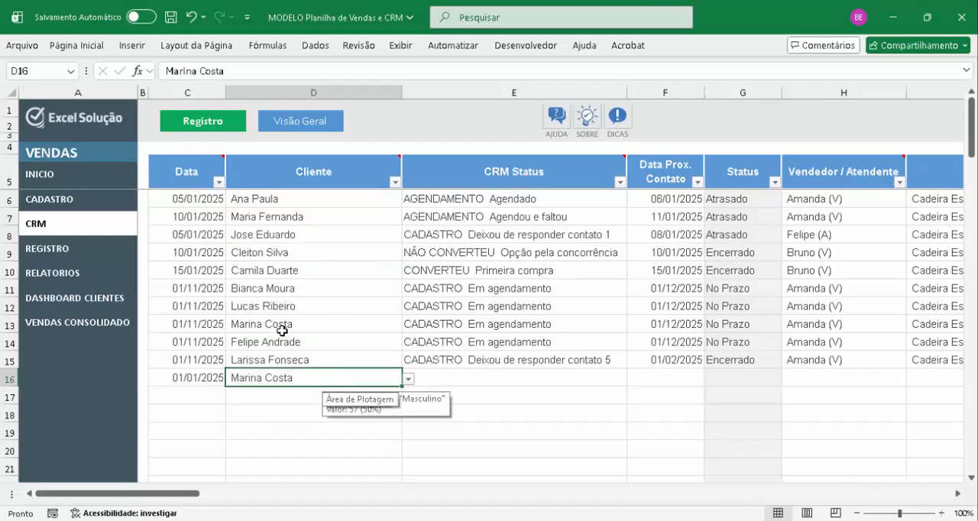
Set the CRM Status of row 16 to "CADASTRO Não iniciado o contato"
left_click(493, 380)
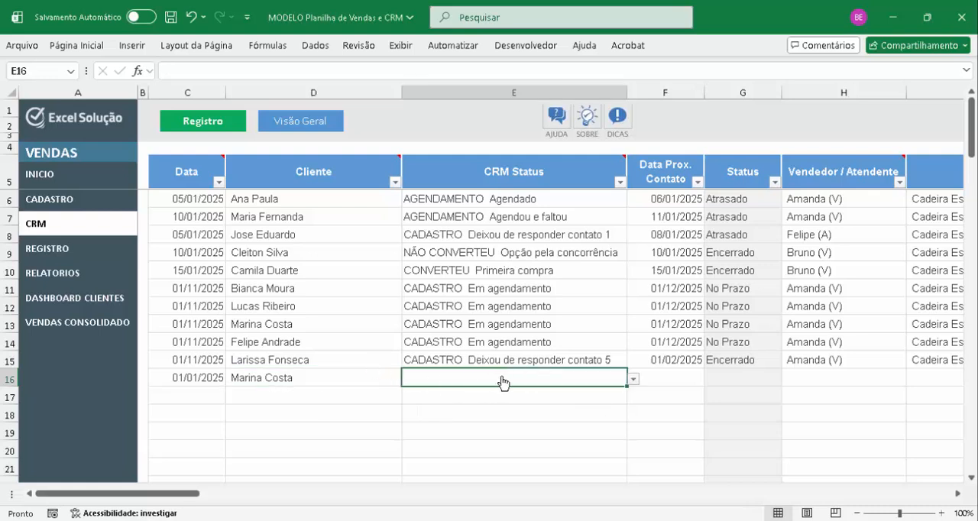
key("alt+Down")
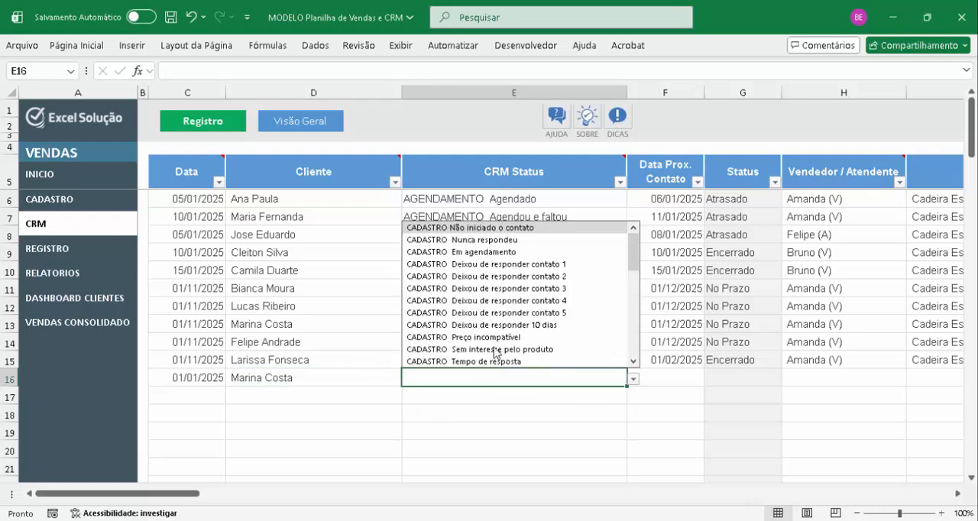
left_click(516, 231)
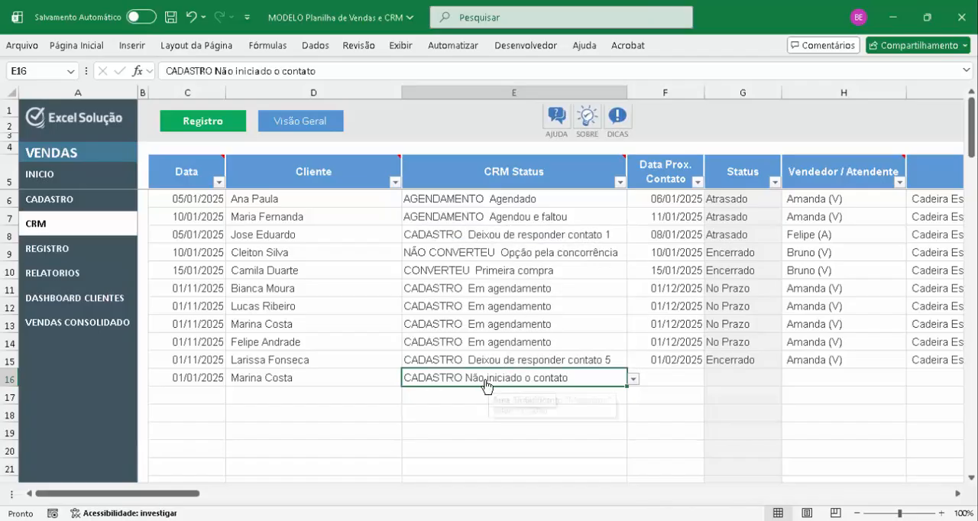
key("alt+Down")
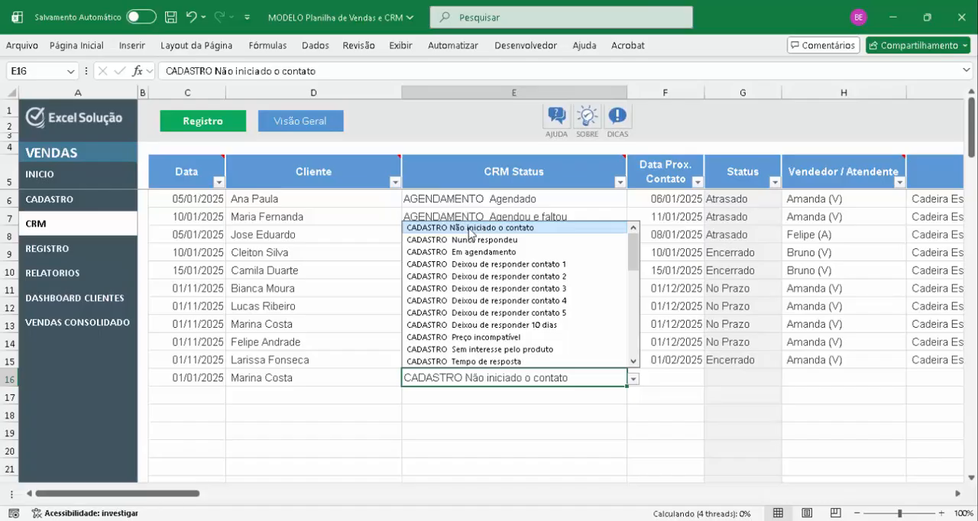
left_click(466, 229)
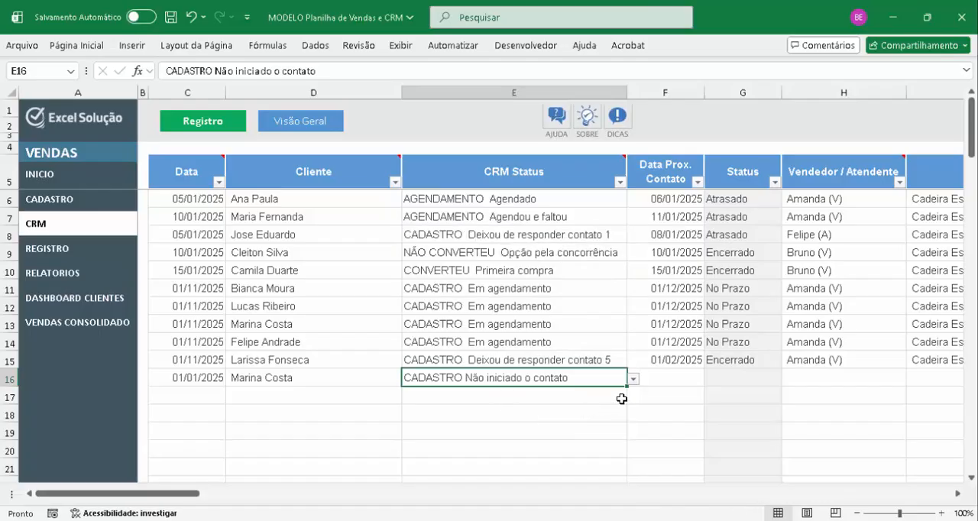
Set the Data Prox. Contato of row 16 to 02/01/2025
left_click(655, 375)
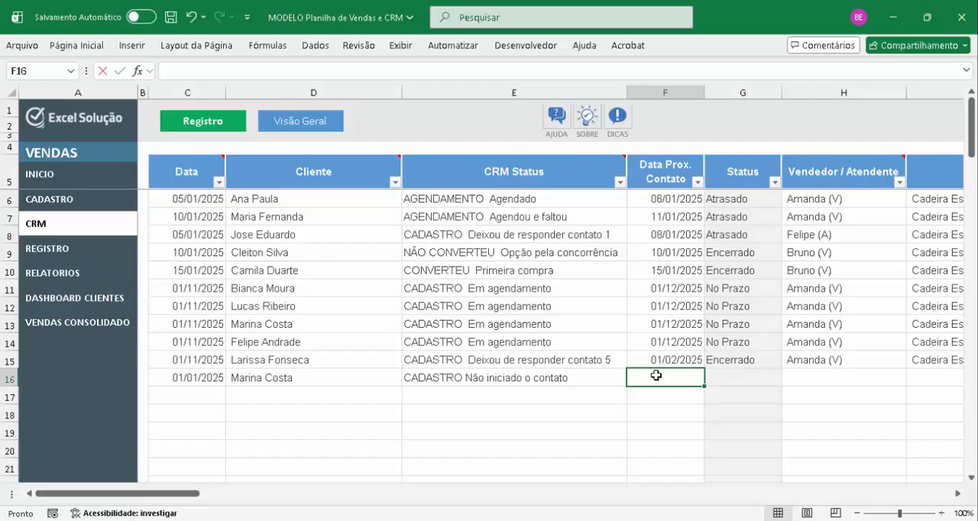
type("2/01/2025")
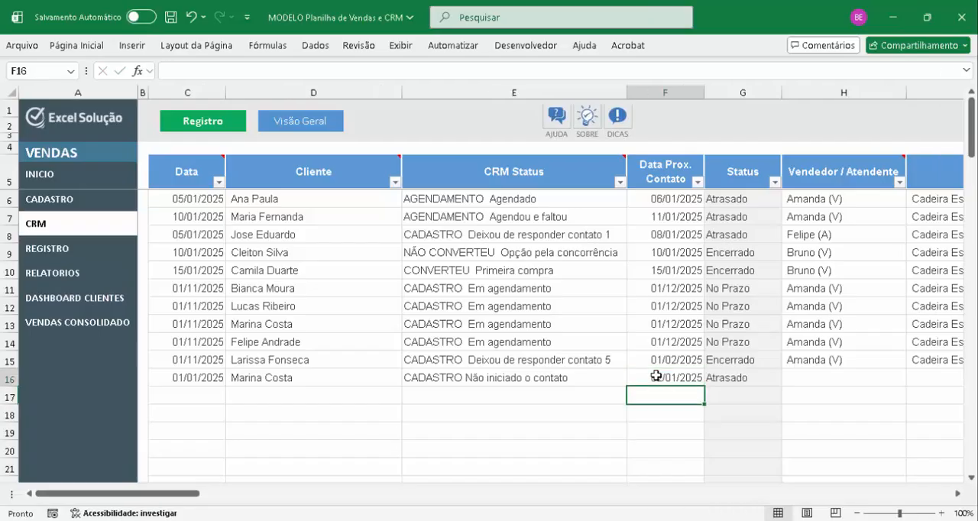
key("ctrl+Return")
left_click(554, 417)
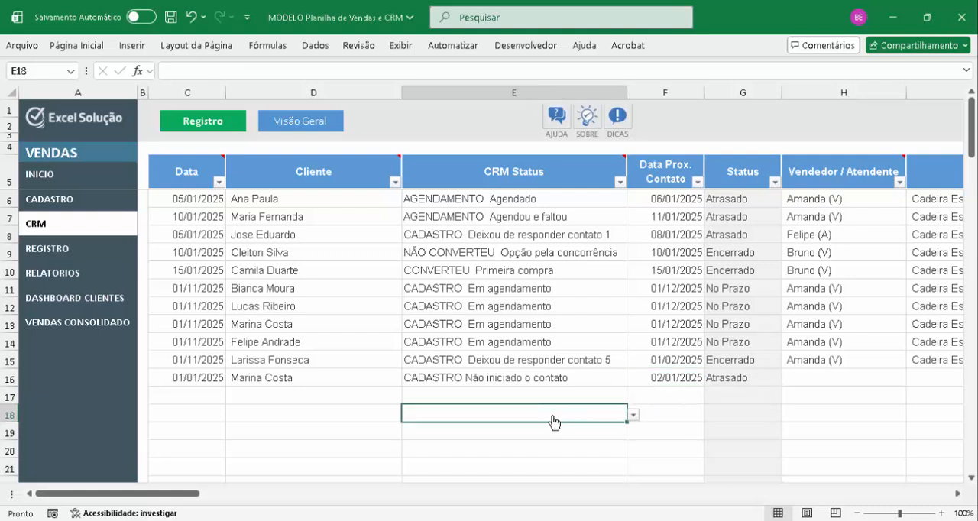
left_click(652, 377)
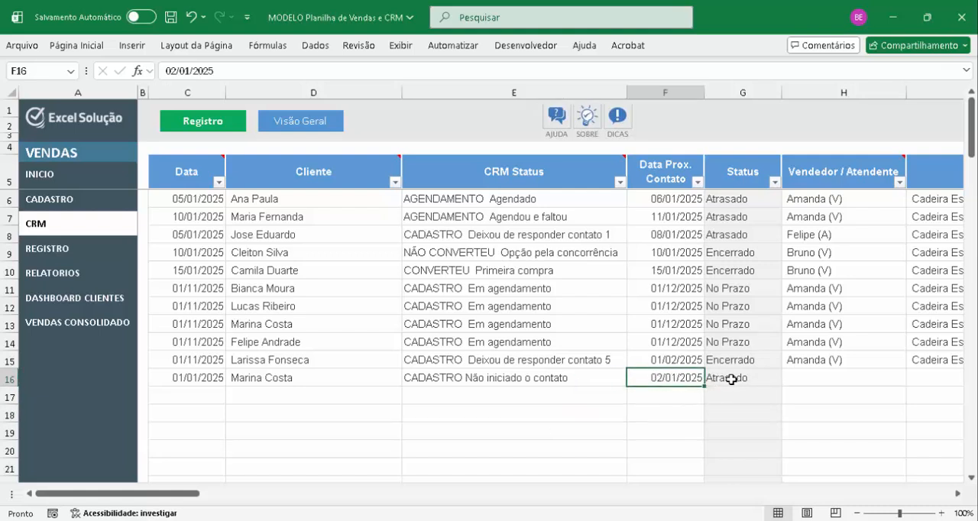
Assign a registered salesperson as Vendedor / Atendente in row 16 and set its Produto Base to "Cabeceira Cinza"
left_click(839, 378)
key("alt+Down")
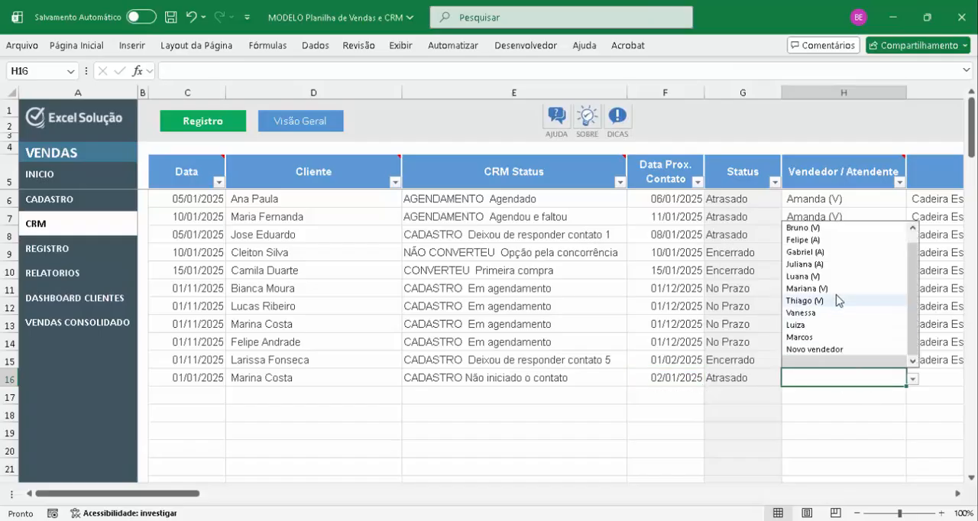
left_click(803, 312)
key("Tab")
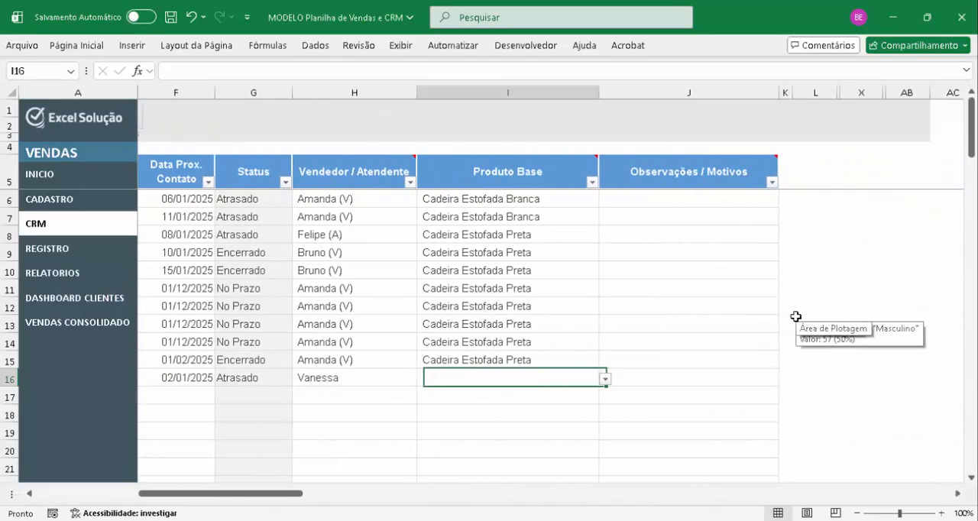
key("alt+Down")
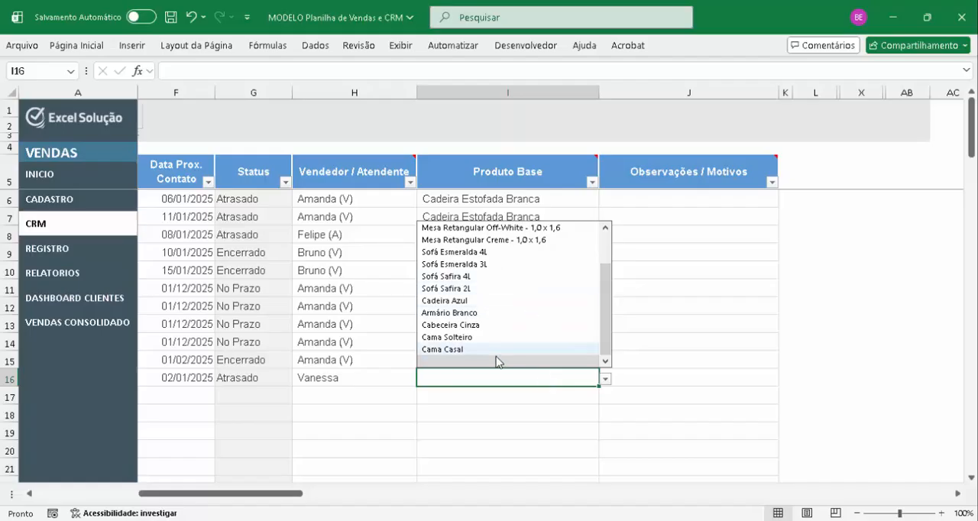
left_click(493, 328)
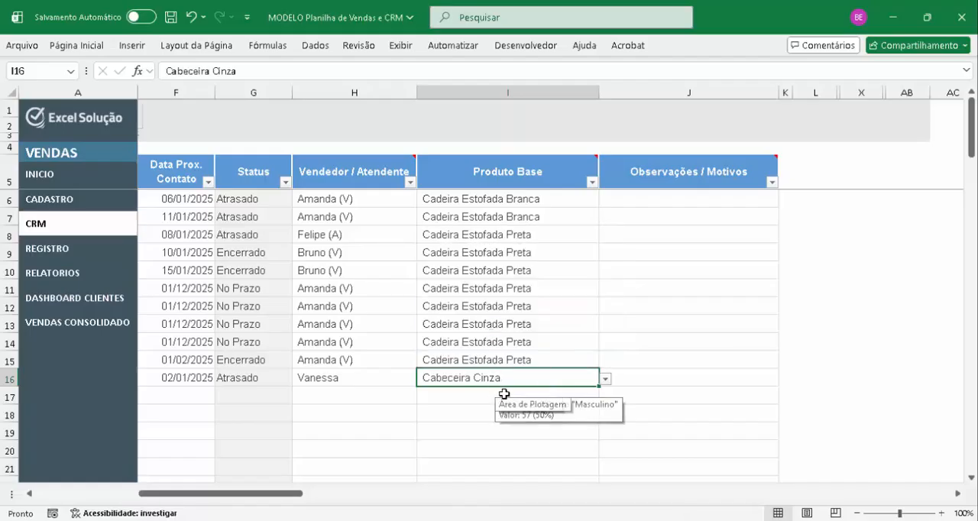
key("Tab")
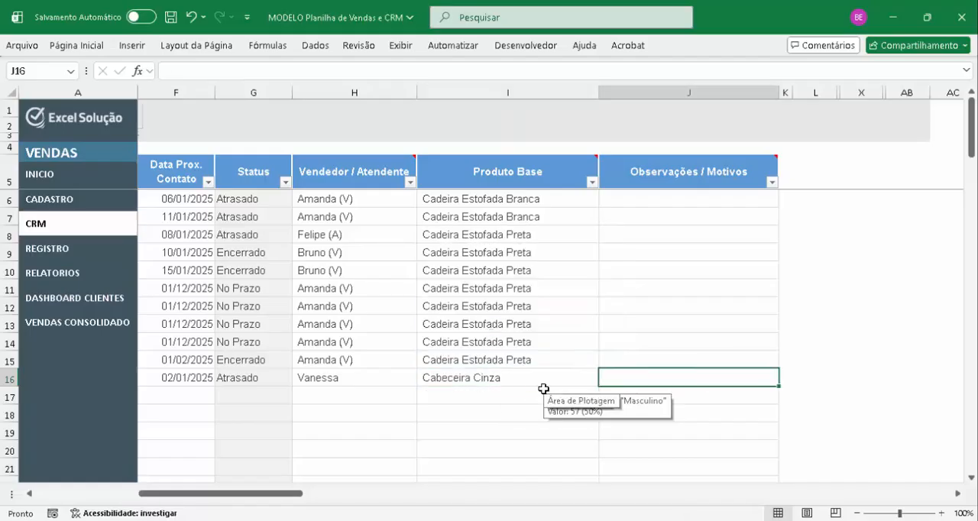
type("fkhbfgbfdjg")
key("Escape")
key("Left")
key("Left")
key("Left")
key("Left")
key("Left")
key("Left")
key("Left")
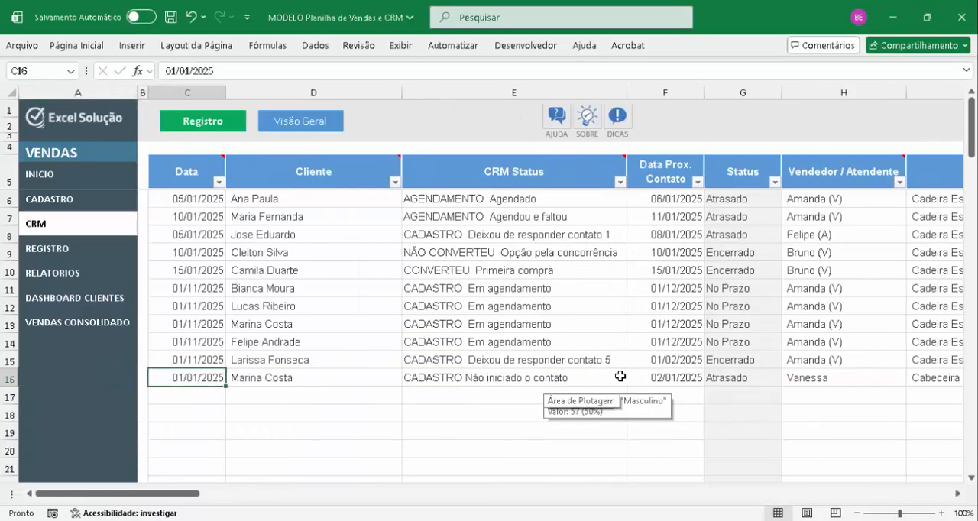
key("Right")
key("Right")
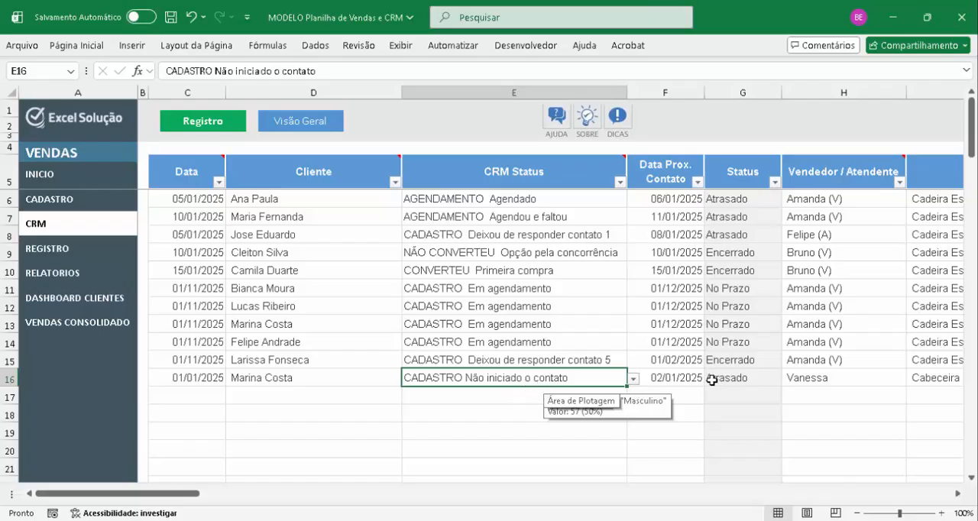
left_click(690, 377)
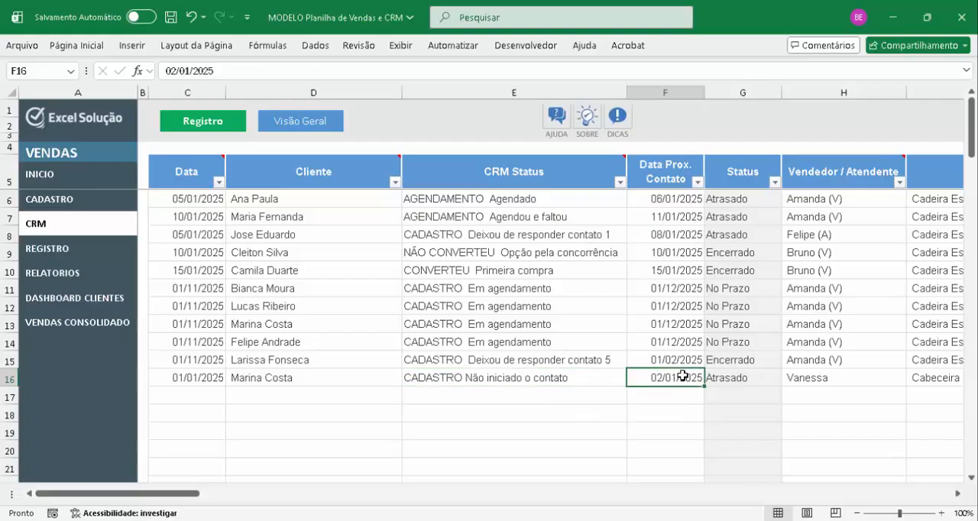
Advance the CRM Status of row 16 through "CADASTRO Deixou de responder contato 1" and "contato 2" to "contato 3"
left_click(564, 382)
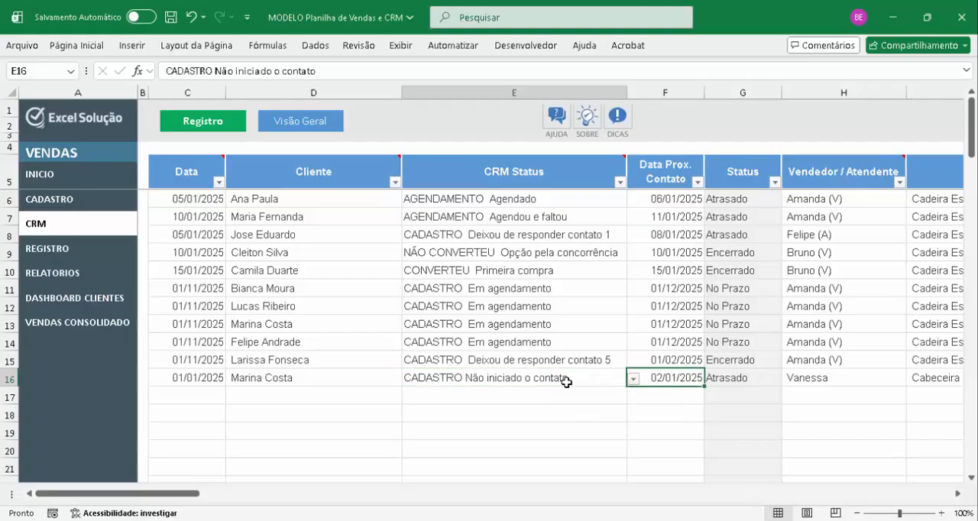
key("alt+Down")
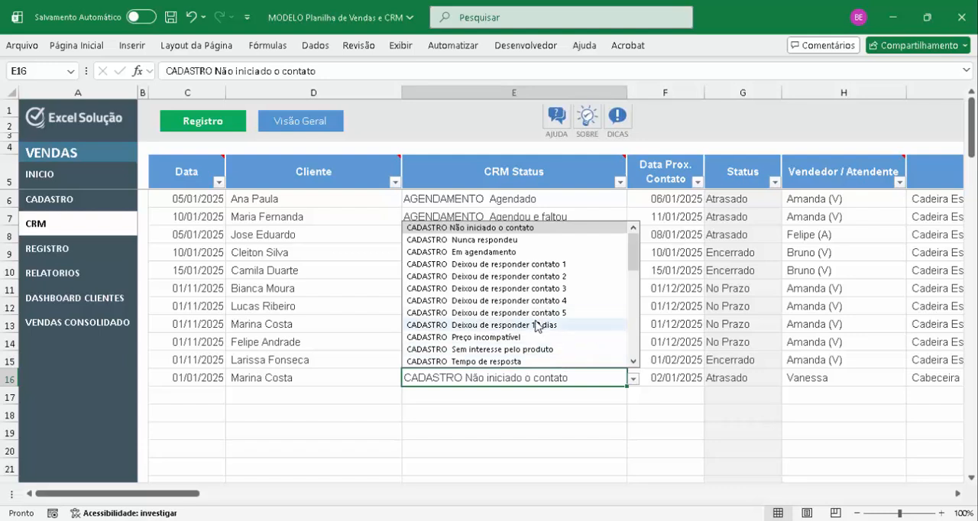
left_click(548, 267)
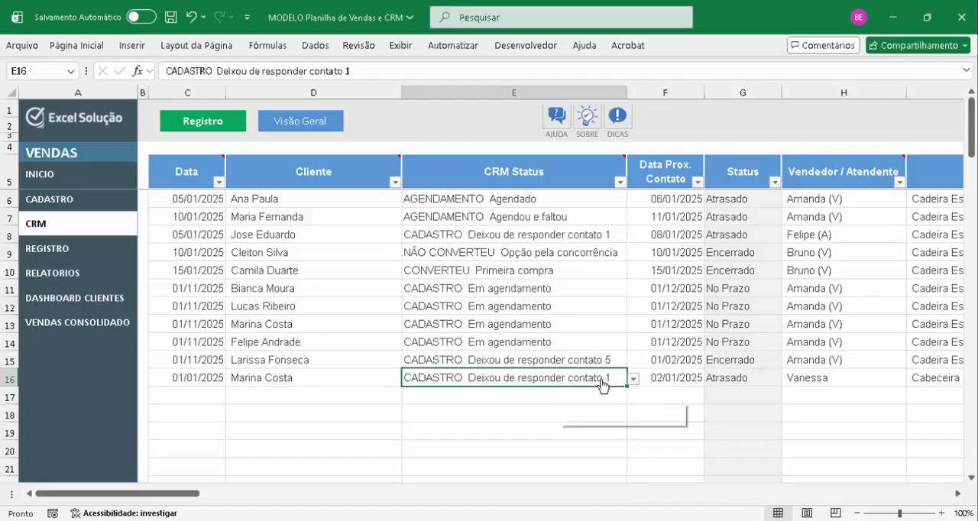
key("alt+Down")
left_click(577, 281)
key("alt+Down")
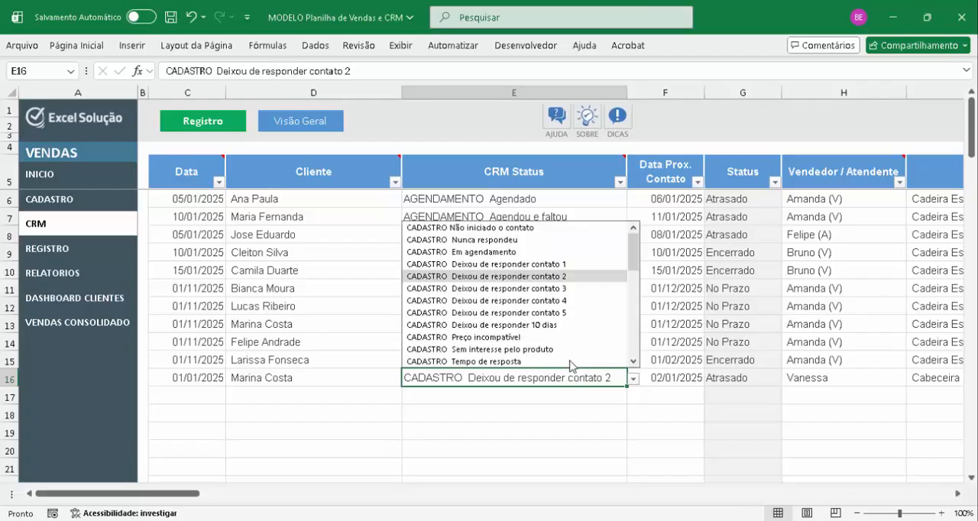
left_click(566, 294)
Try the CRM Status "CADASTRO Deixou de responder contato 5" in row 16, and return it to "contato 3"
key("alt+Down")
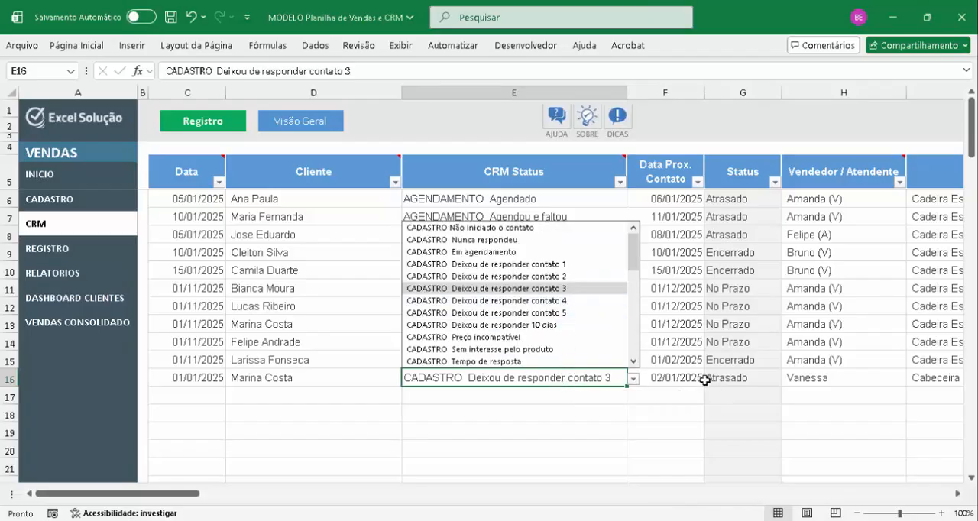
left_click(563, 313)
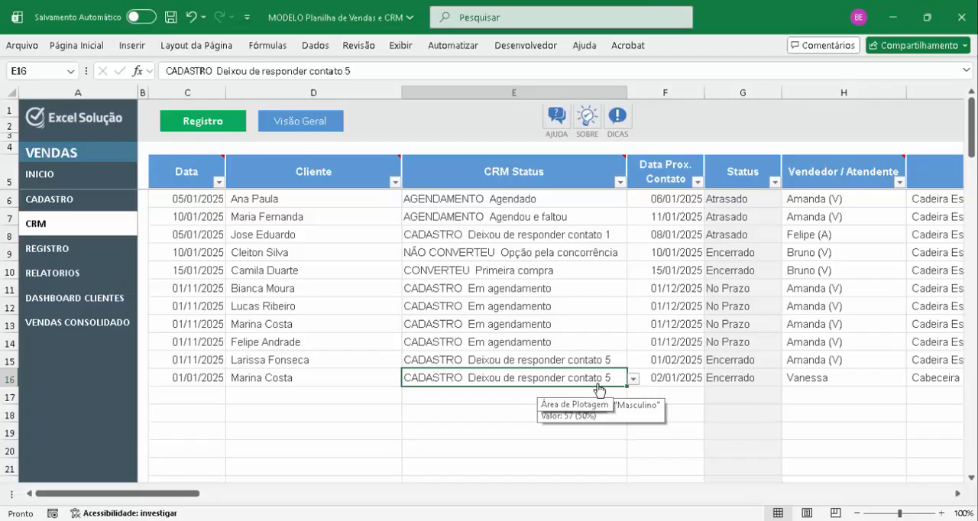
key("alt+Down")
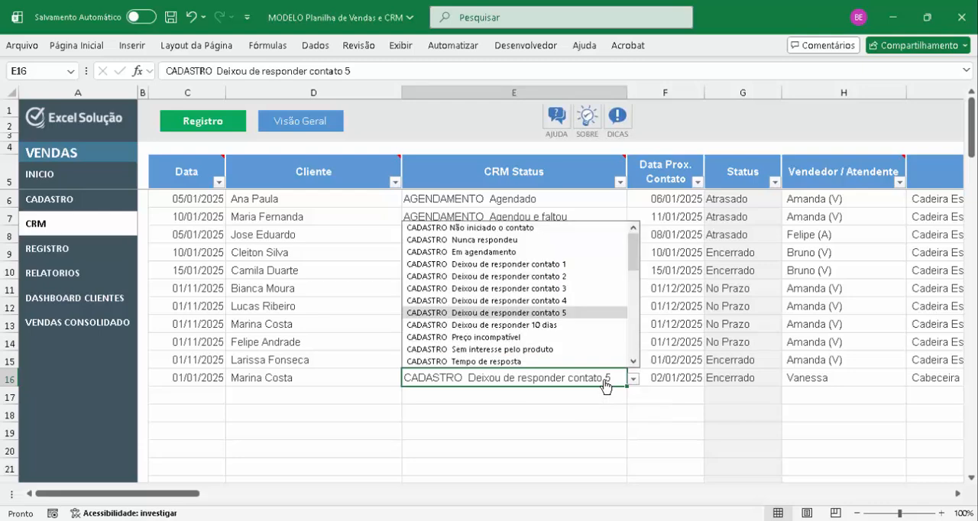
left_click(570, 290)
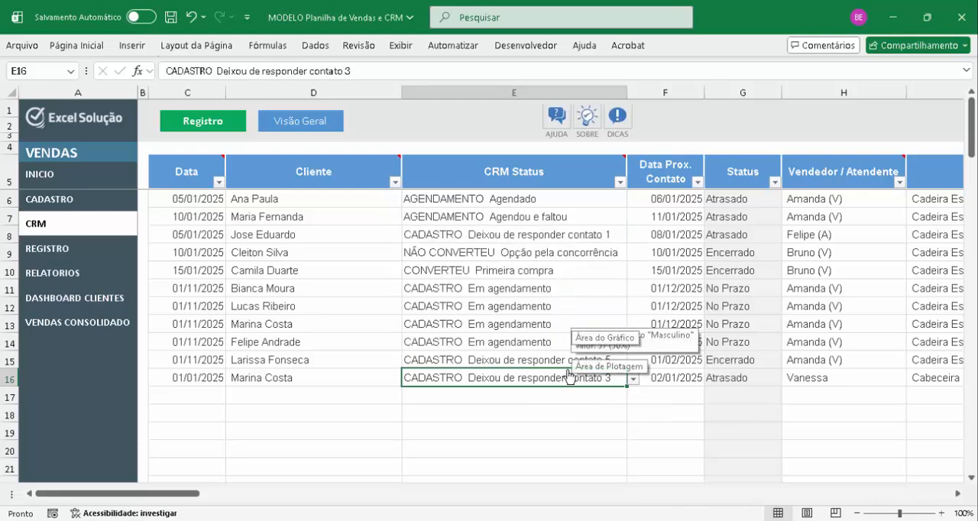
left_click(775, 182)
left_click(661, 360)
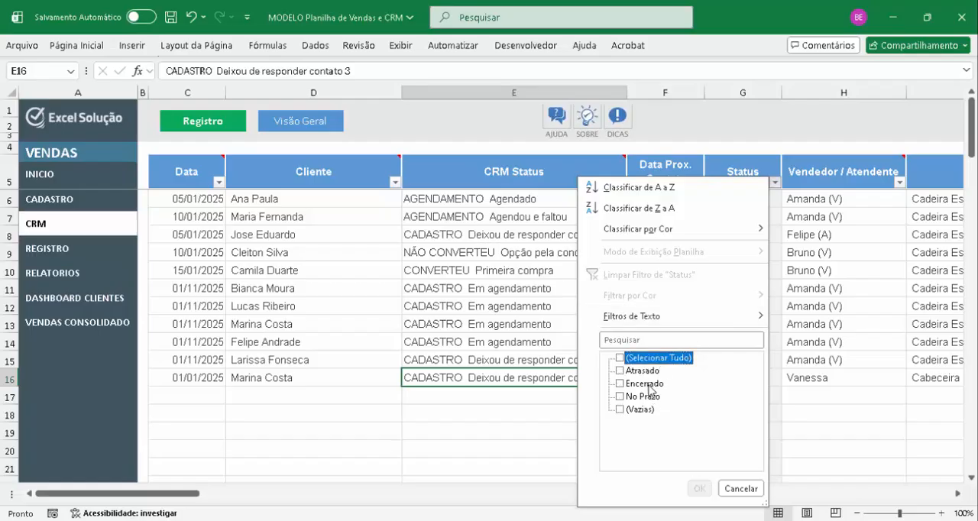
left_click(647, 372)
left_click(644, 397)
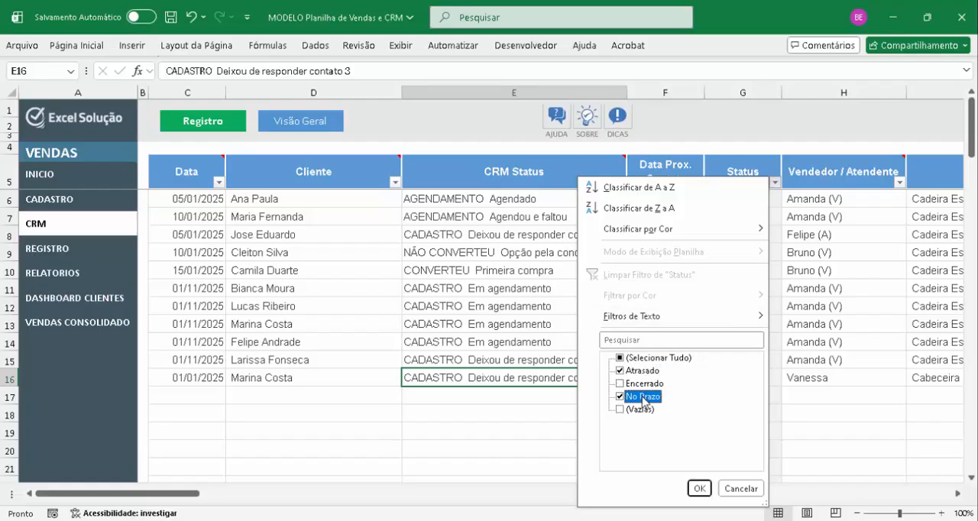
left_click(701, 491)
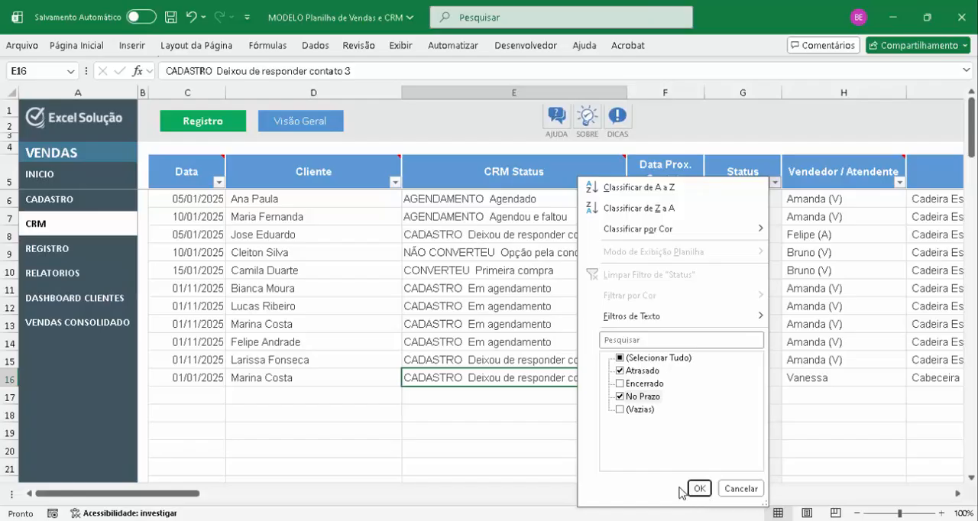
left_click(740, 490)
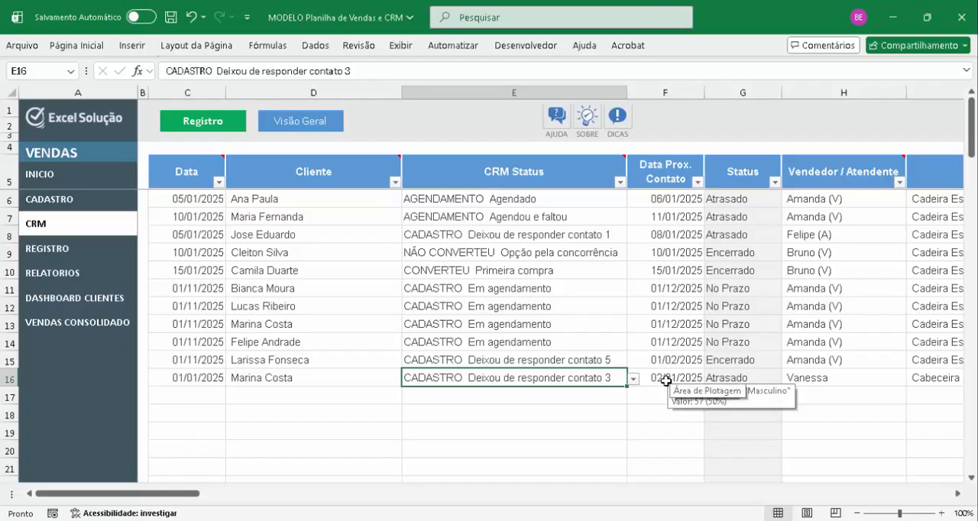
Set the Data Prox. Contato of row 16 to 25/05/2025
left_click(700, 380)
type("25/")
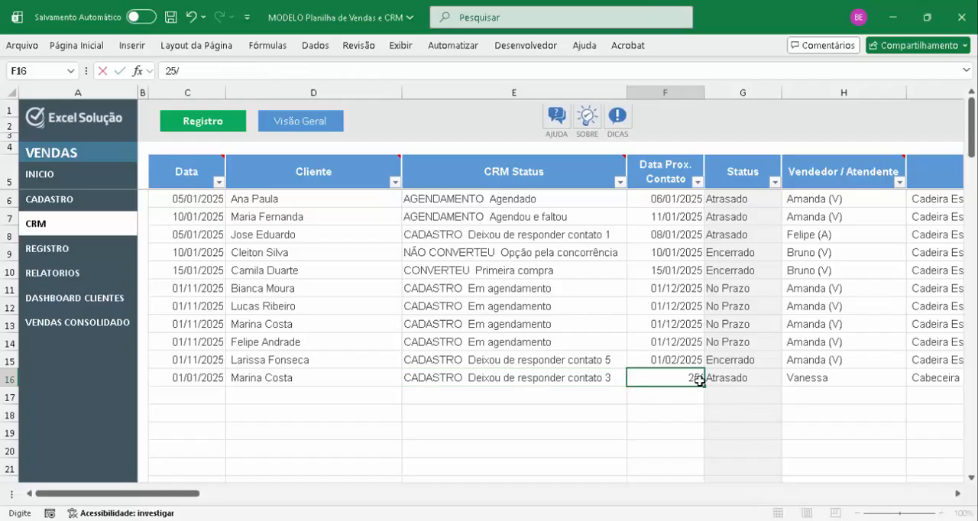
type("05")
key("Return")
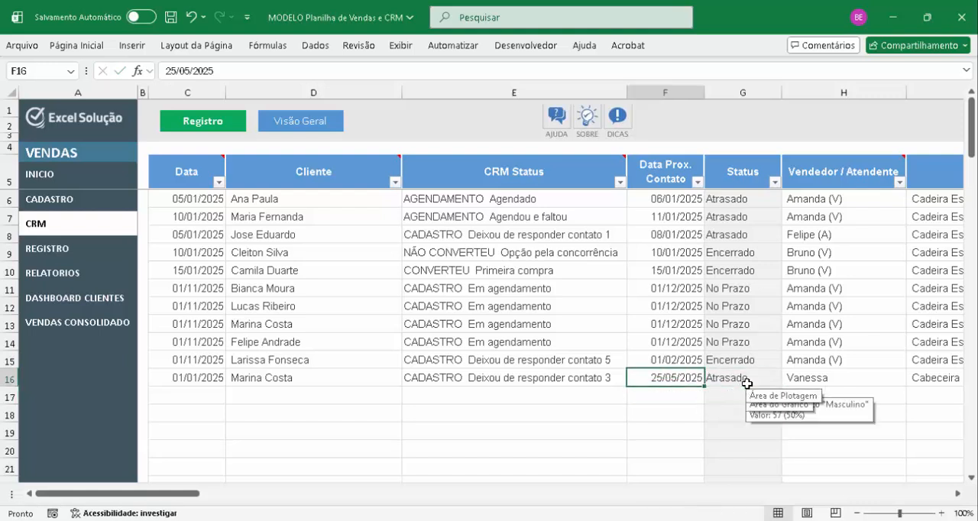
Set the Data Prox. Contato of row 16 to 31/12/2025
type("31")
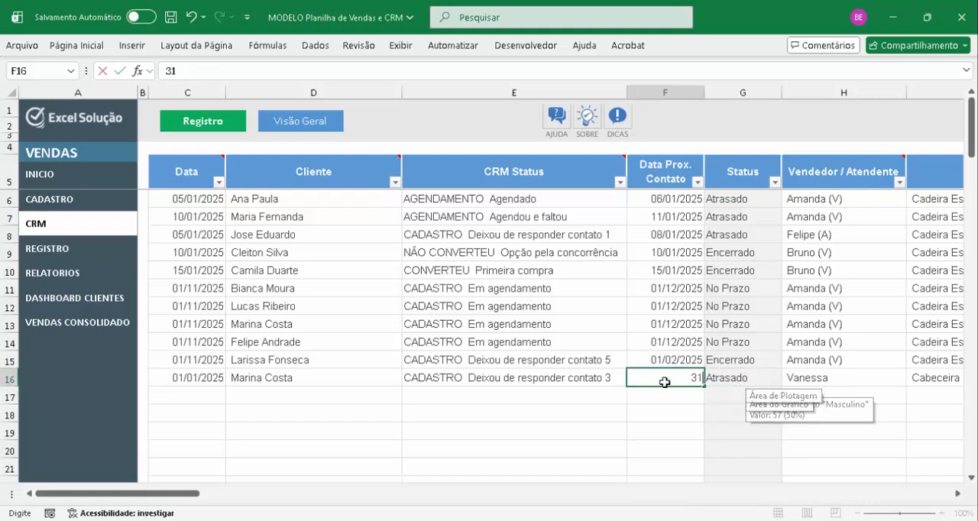
type("/31")
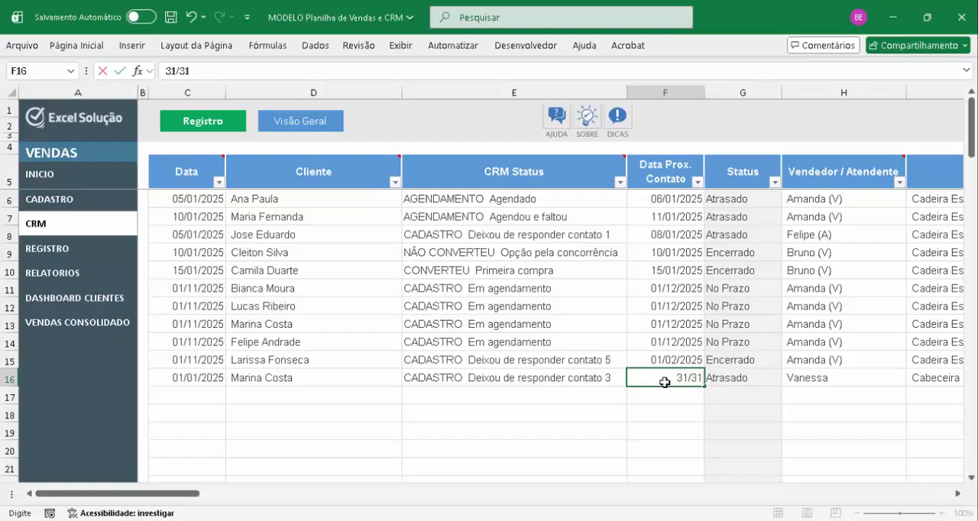
key("BackSpace")
key("BackSpace")
type("12")
key("Return")
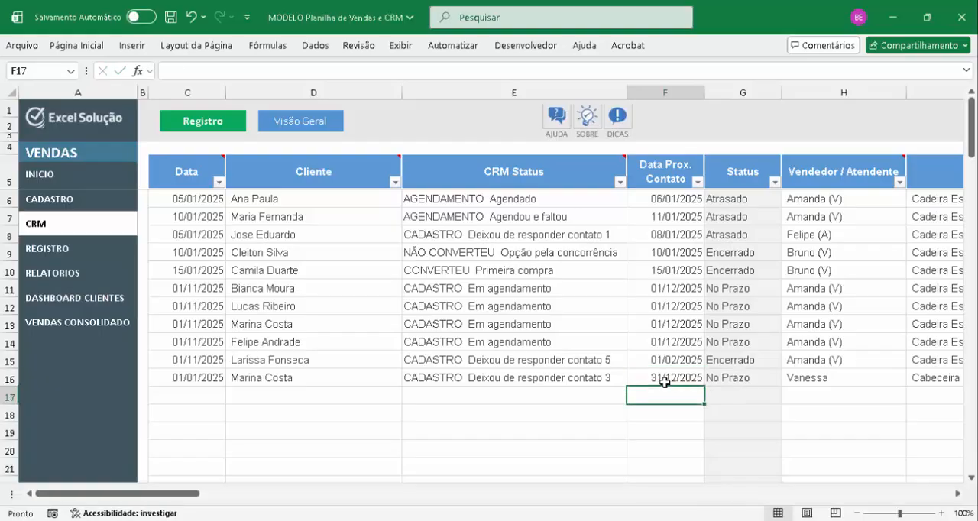
left_click(664, 380)
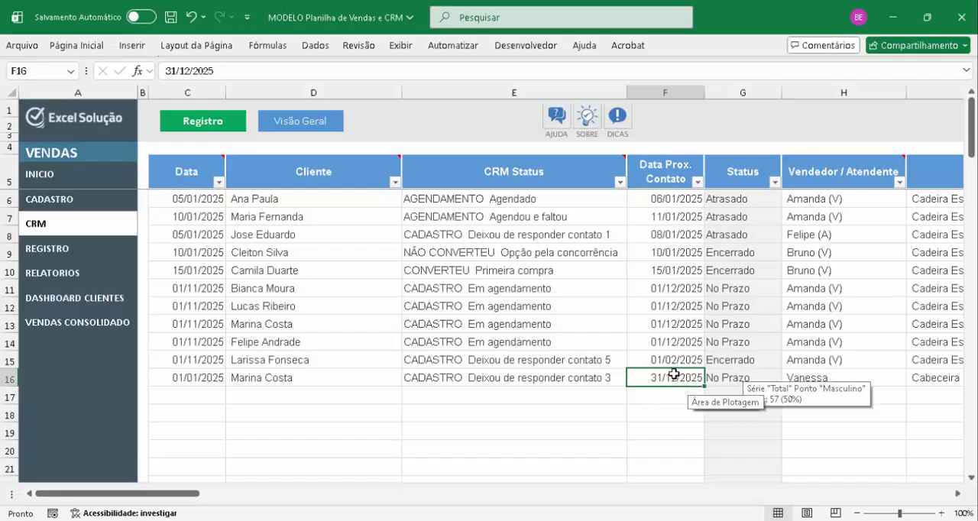
Examine the Data Prox. Contato filter options by year, month and day, including the days under janeiro, without filtering the records
left_click(697, 182)
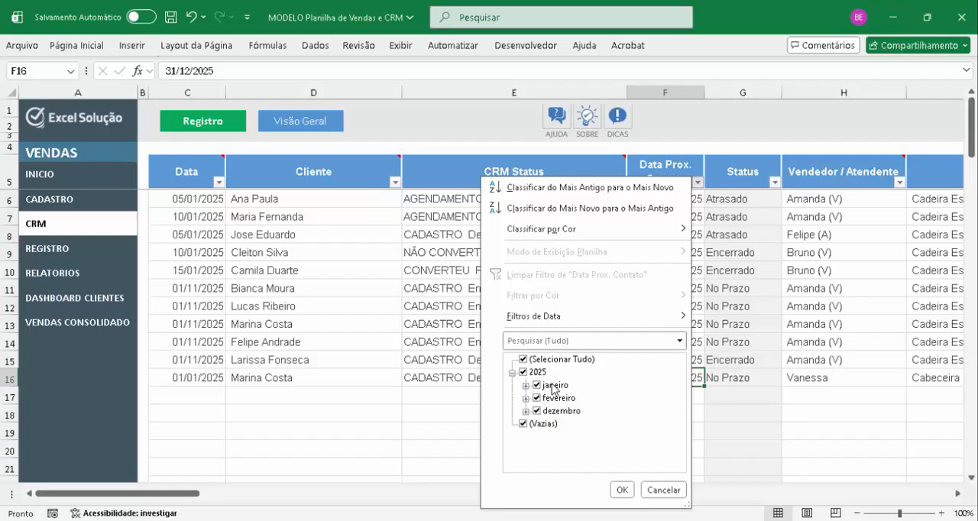
left_click(526, 385)
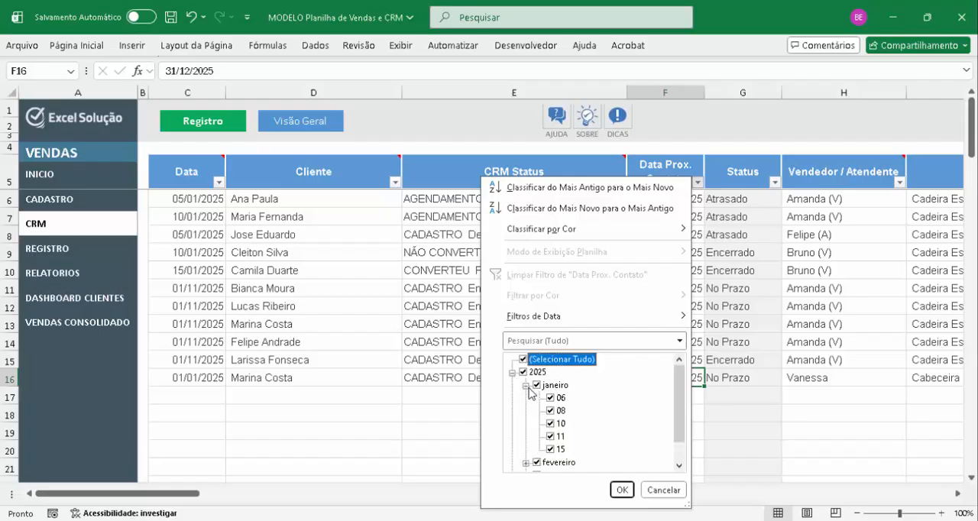
scroll(552, 413, "down", 1)
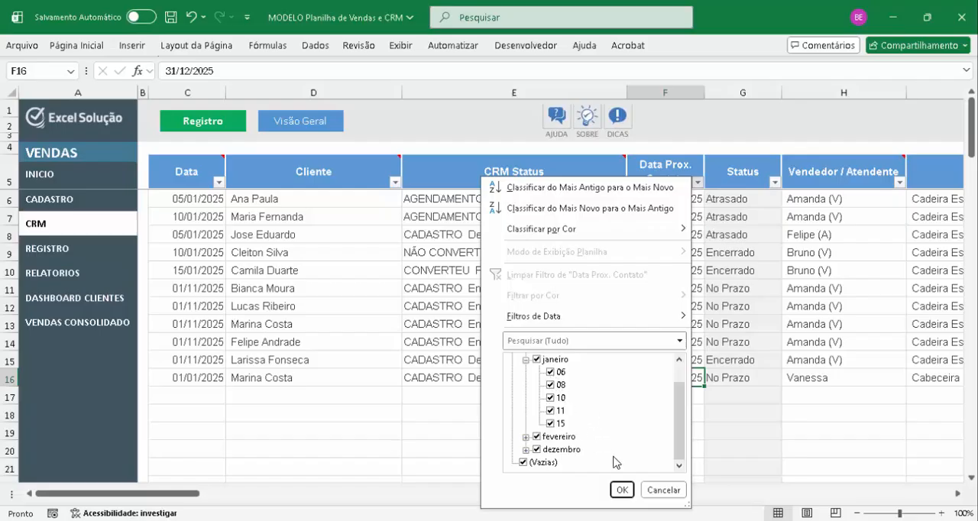
left_click(622, 489)
left_click(699, 182)
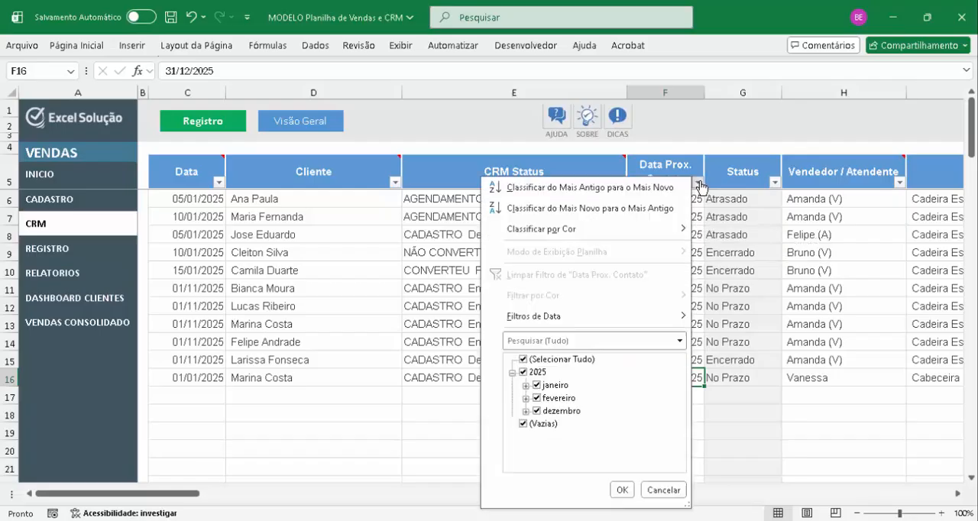
left_click(513, 373)
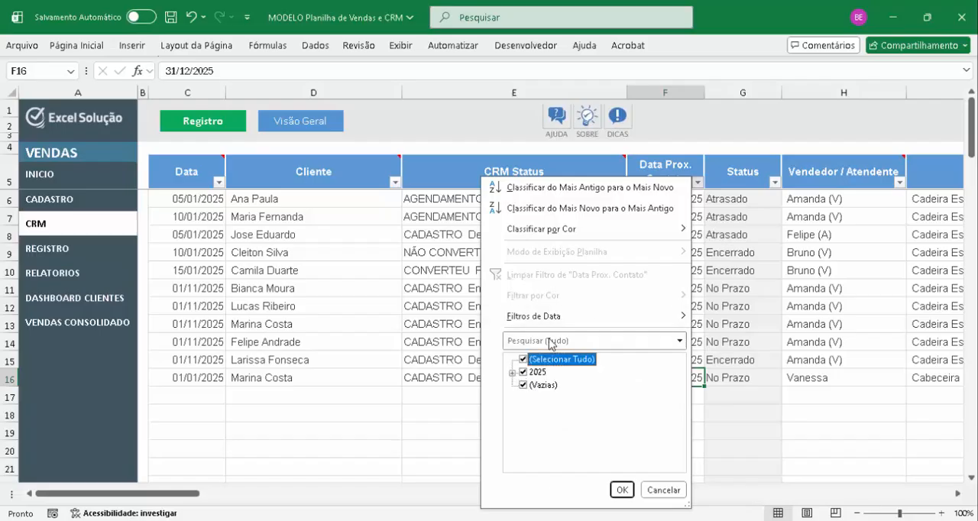
key("Escape")
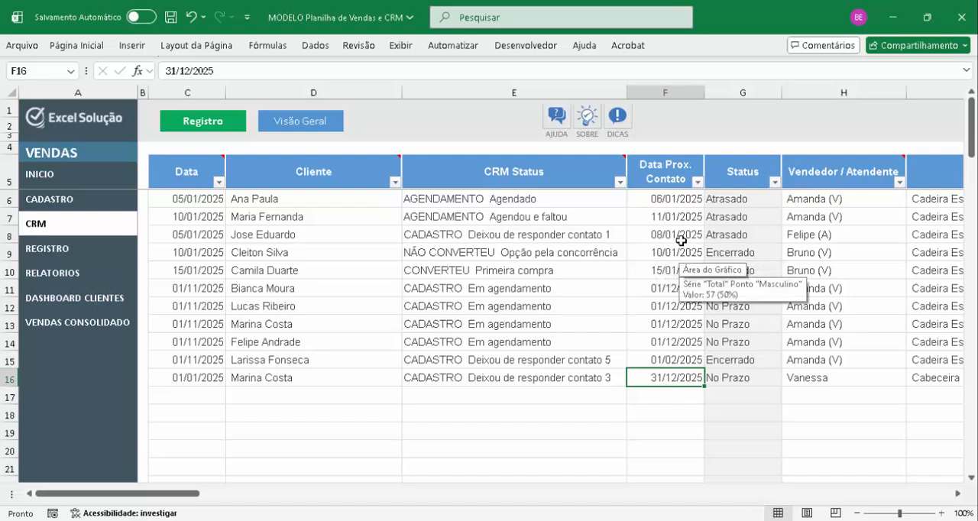
Filter the Status column to exclude Encerrado records, and select the No Prazo cells from G11 to G16
left_click(774, 183)
left_click(621, 384)
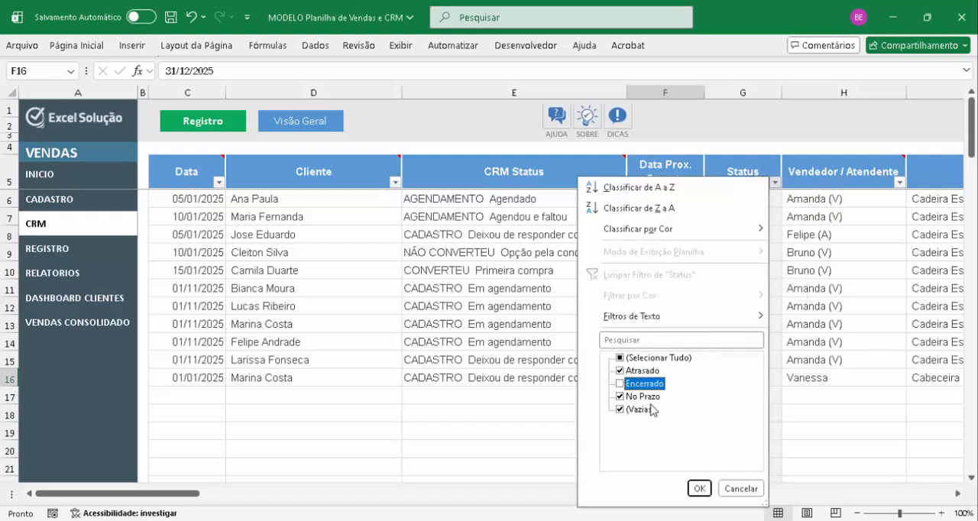
left_click(699, 489)
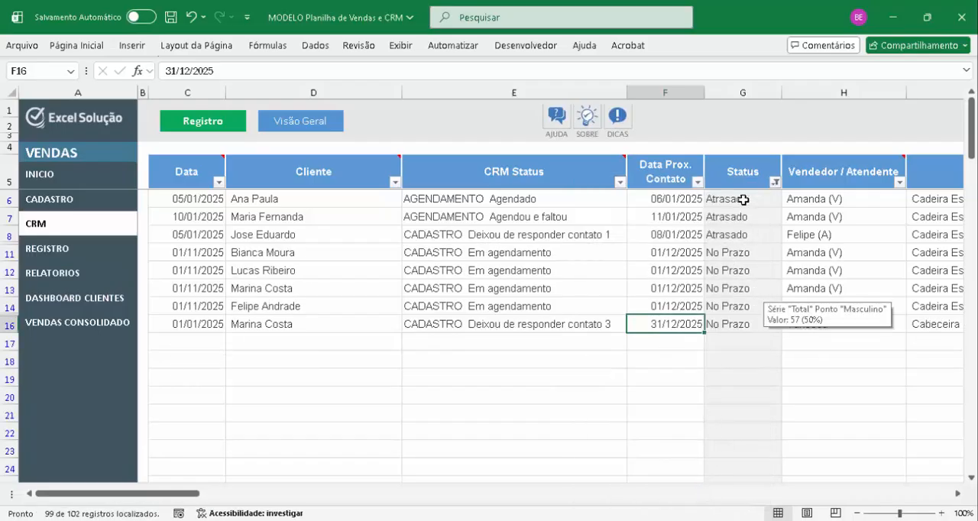
left_click_drag(744, 201, 725, 324)
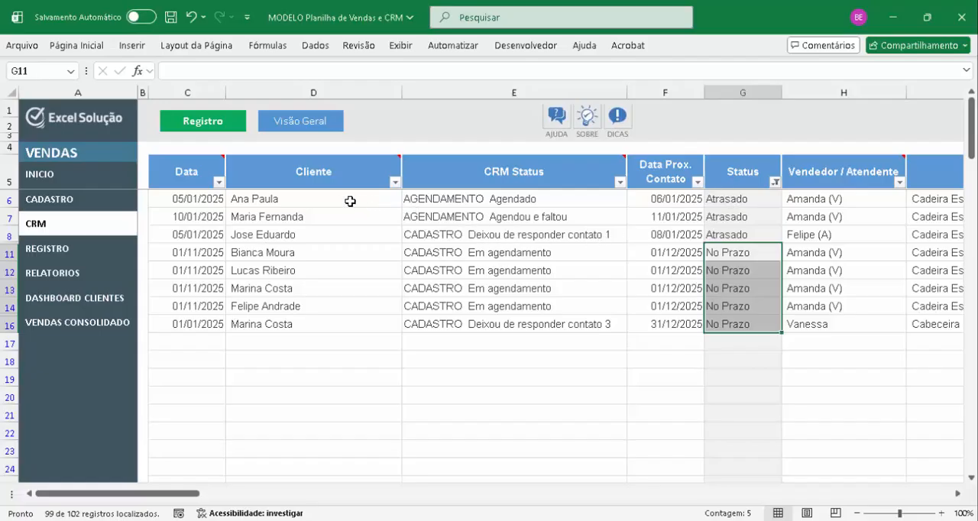
Review the Atrasado records in rows 6 to 8 and set the CRM Status of row 8 to CADASTRO Deixou de responder contato 2
left_click_drag(345, 201, 704, 218)
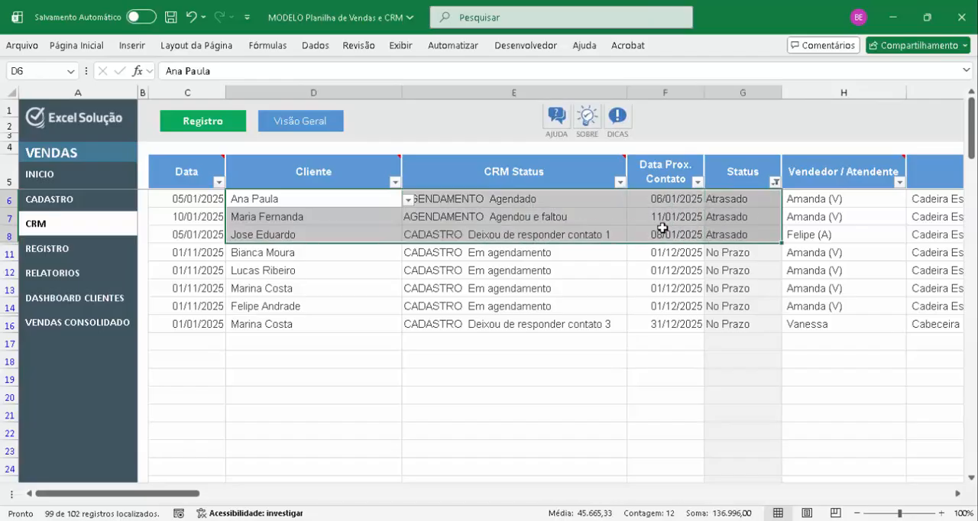
left_click(527, 205)
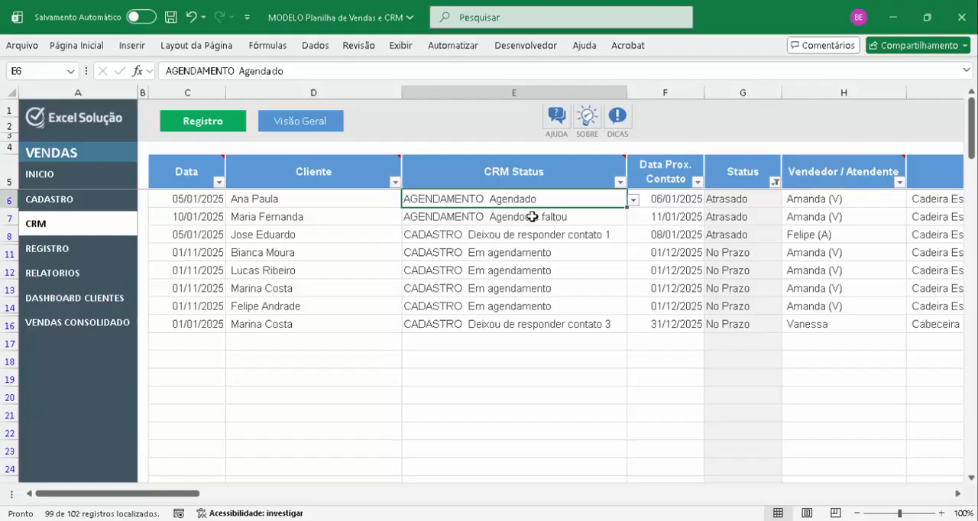
left_click(560, 239)
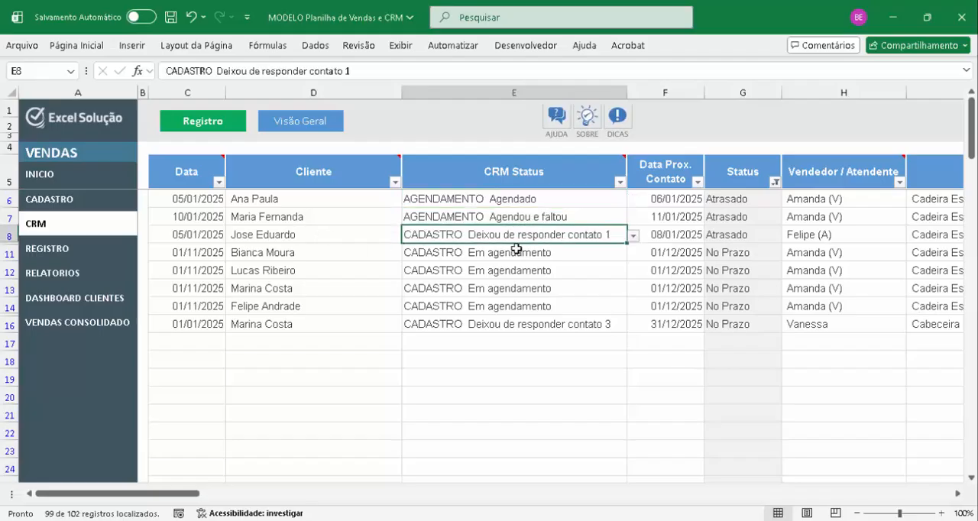
key("alt+Down")
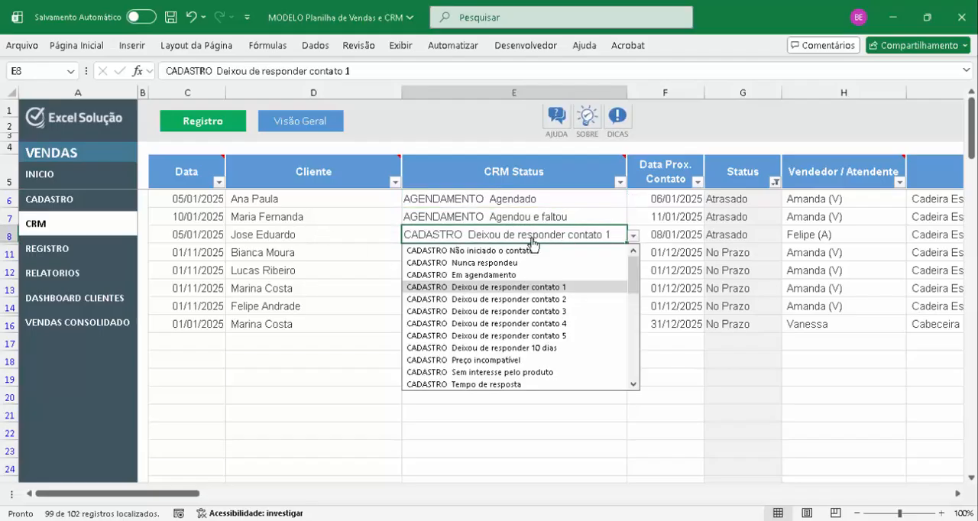
left_click(525, 301)
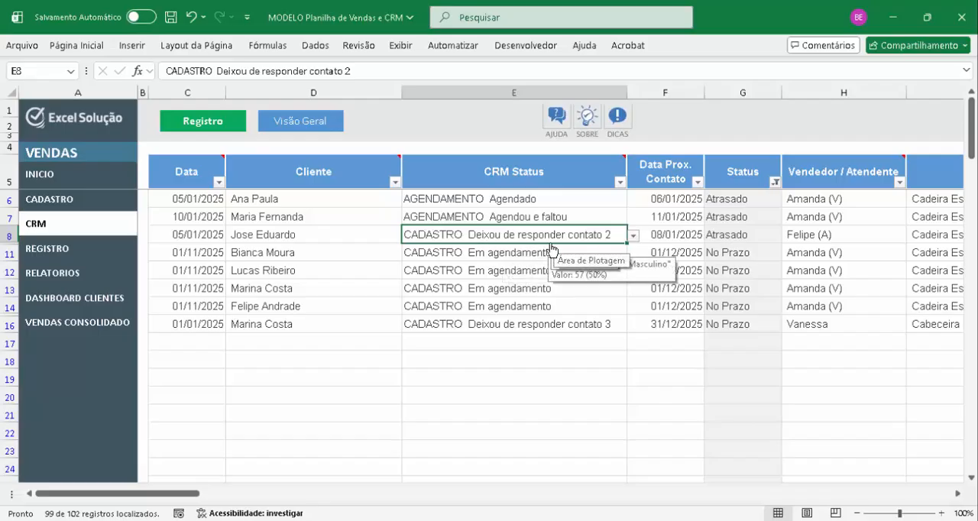
Try to filter the CRM Status column to show only AGENDAMENTO Agendou e faltou records
left_click(486, 327)
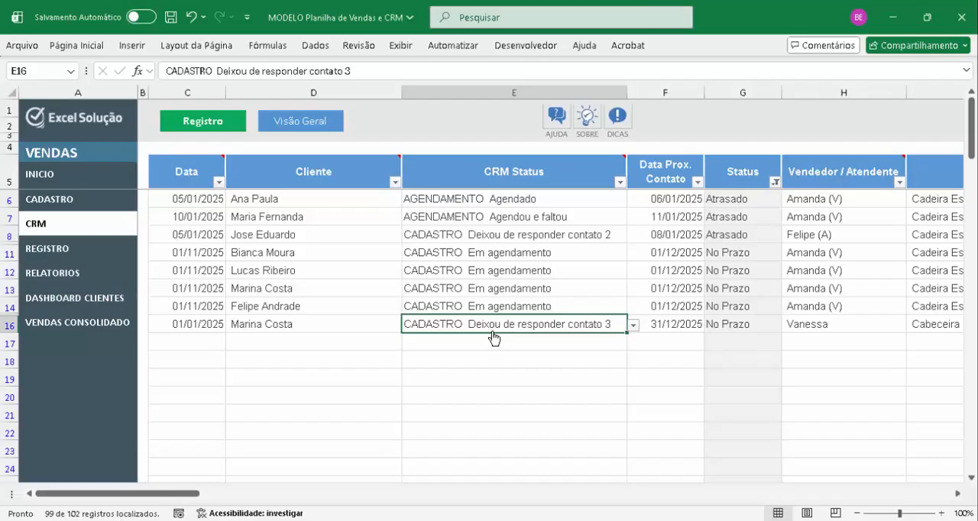
left_click(620, 182)
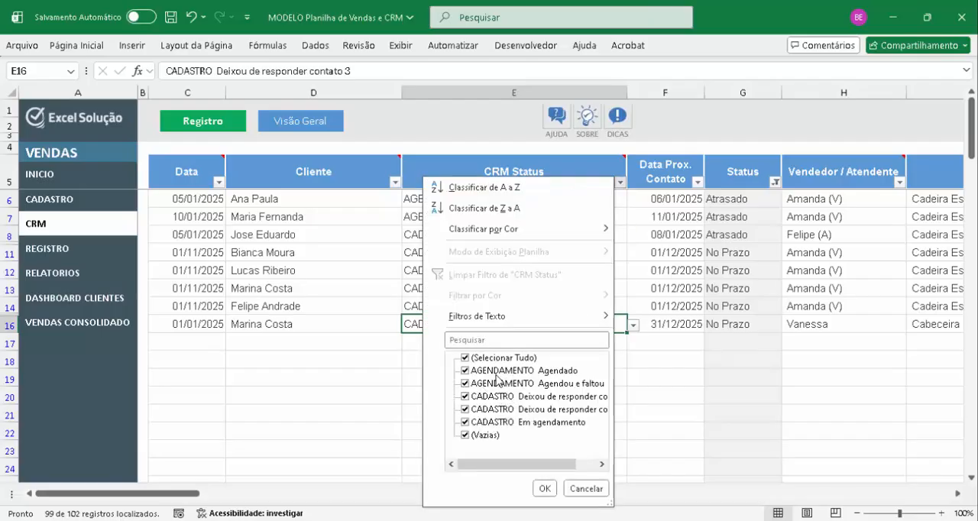
left_click(513, 358)
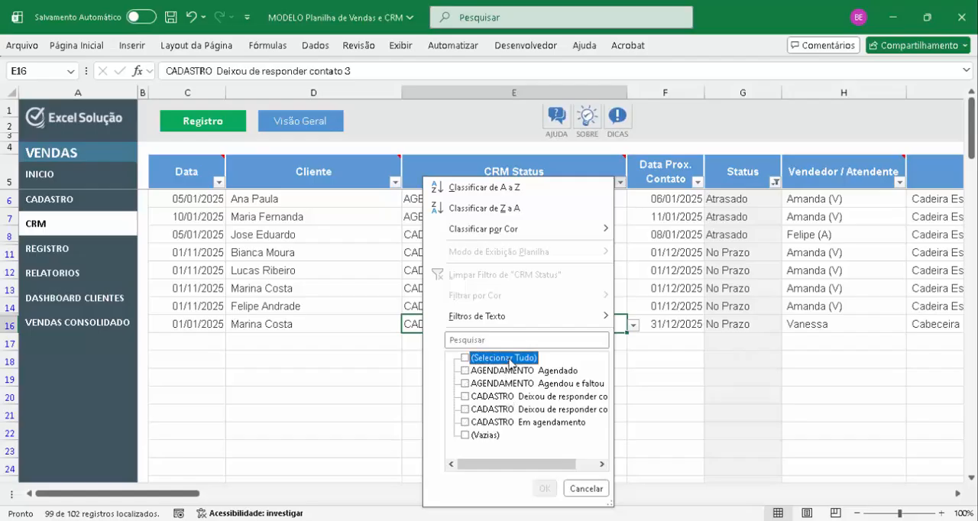
left_click(500, 372)
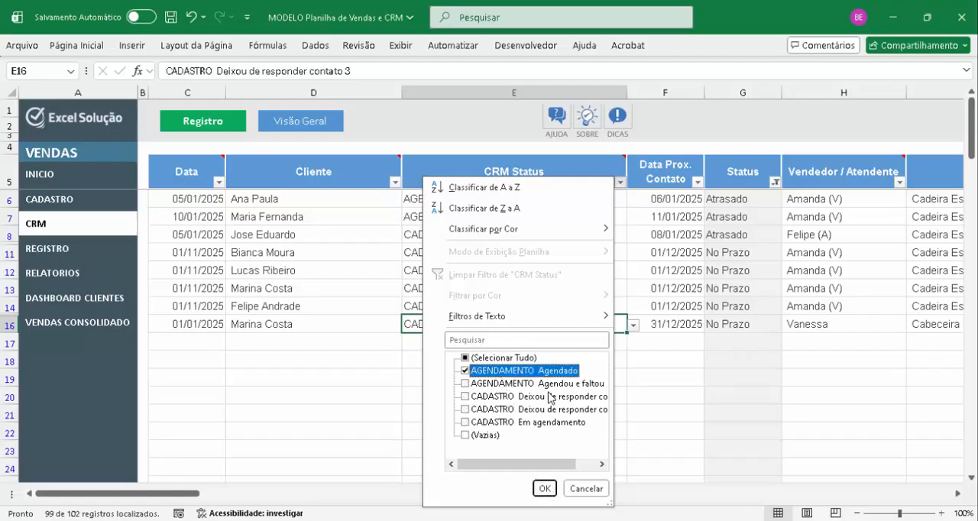
left_click(527, 372)
left_click(480, 384)
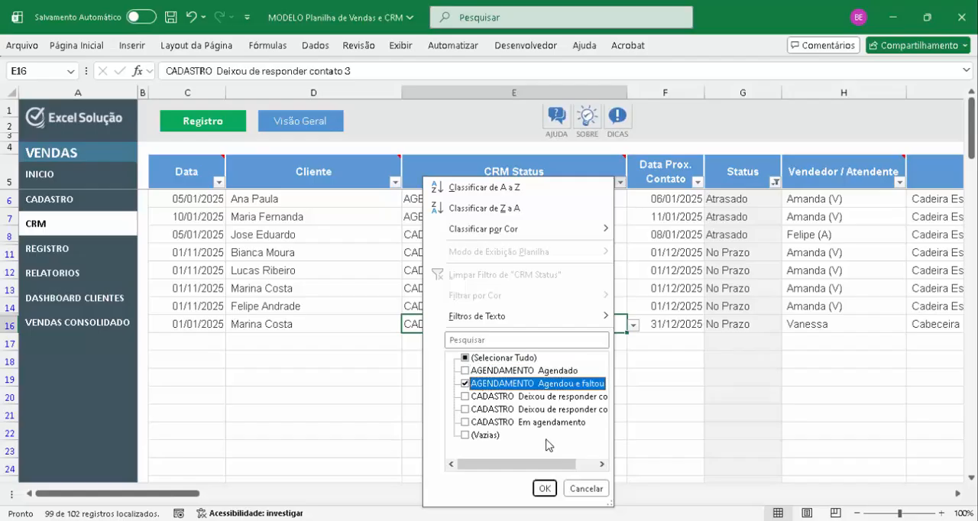
left_click(544, 490)
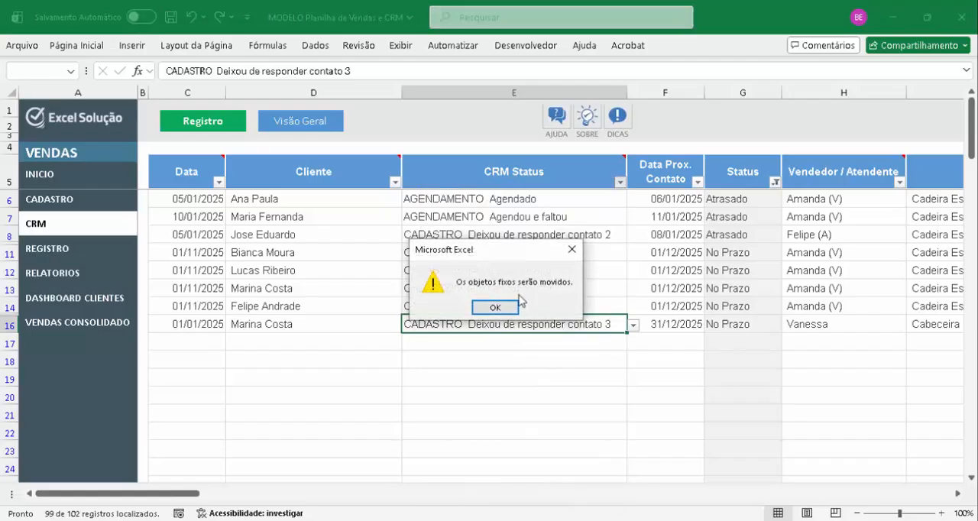
left_click(495, 311)
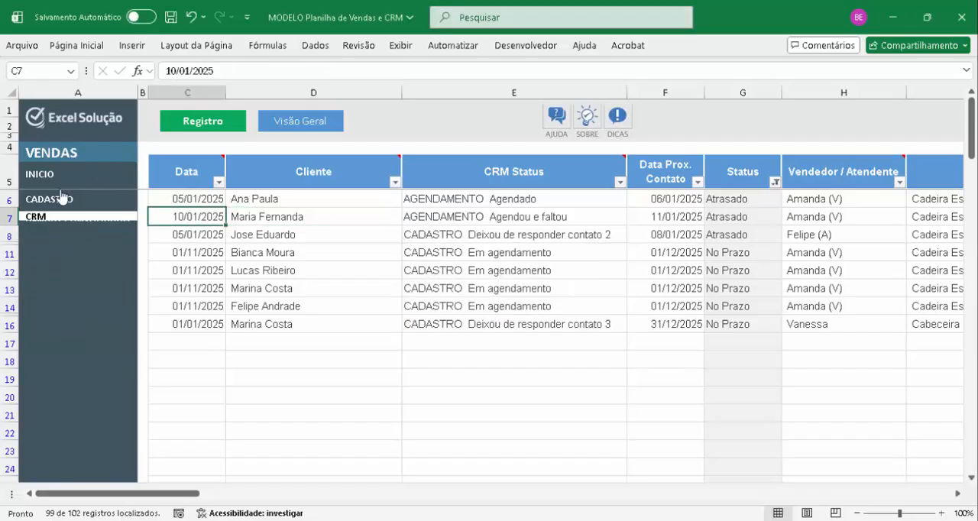
Open the CADASTRO client list and examine its columns across to OBS
left_click(81, 204)
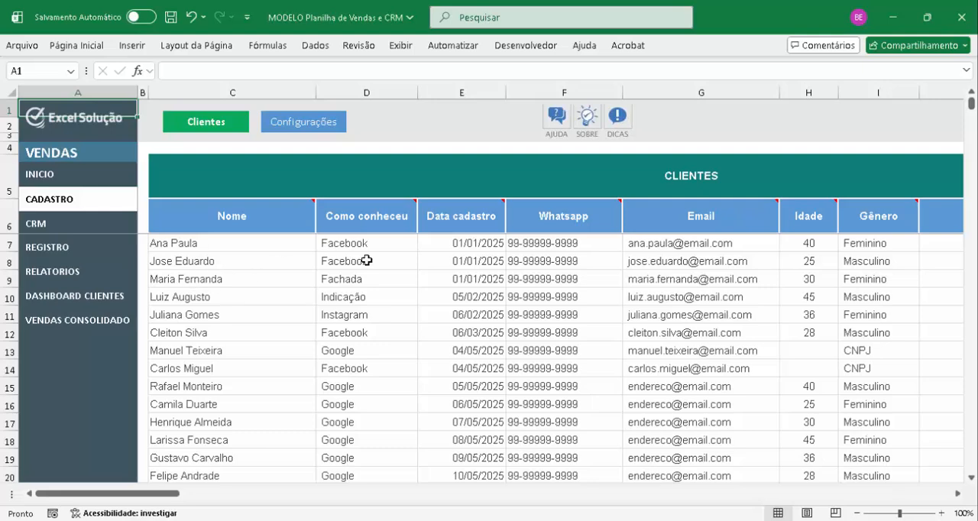
left_click(571, 215)
key("Right")
key("Right")
key("Right")
key("Right")
key("Right")
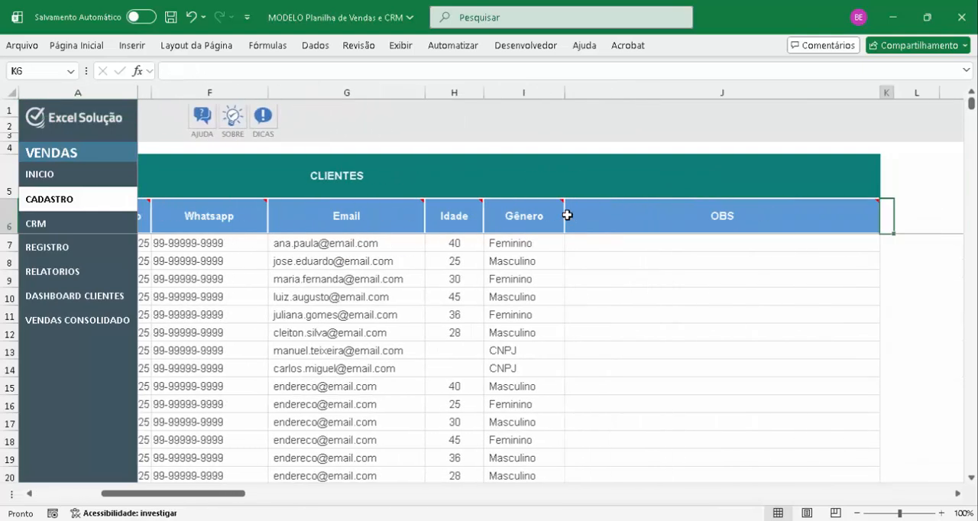
key("Right")
key("Right")
key("Right")
key("Right")
key("Home")
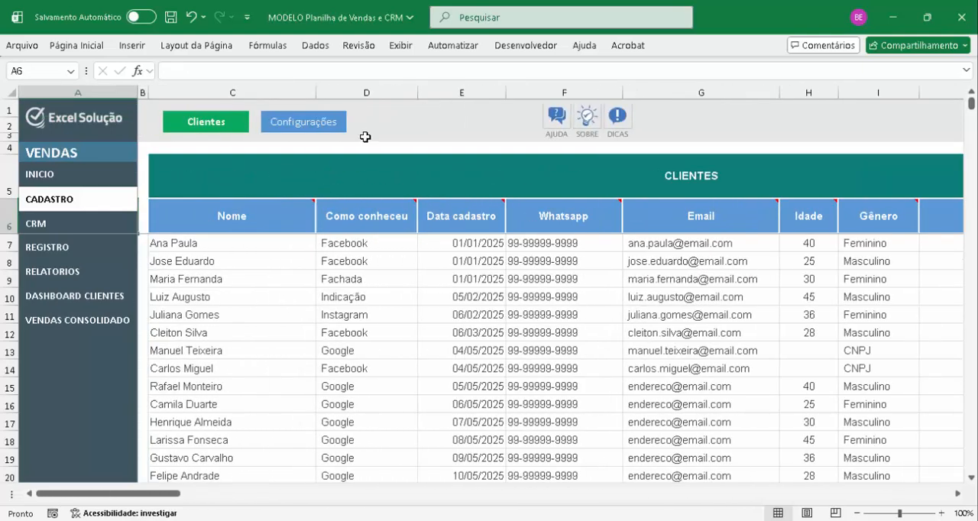
Open the CADASTRO Configurações and go to the Status CRM heading of the EQUIPE E CRM table
left_click(291, 121)
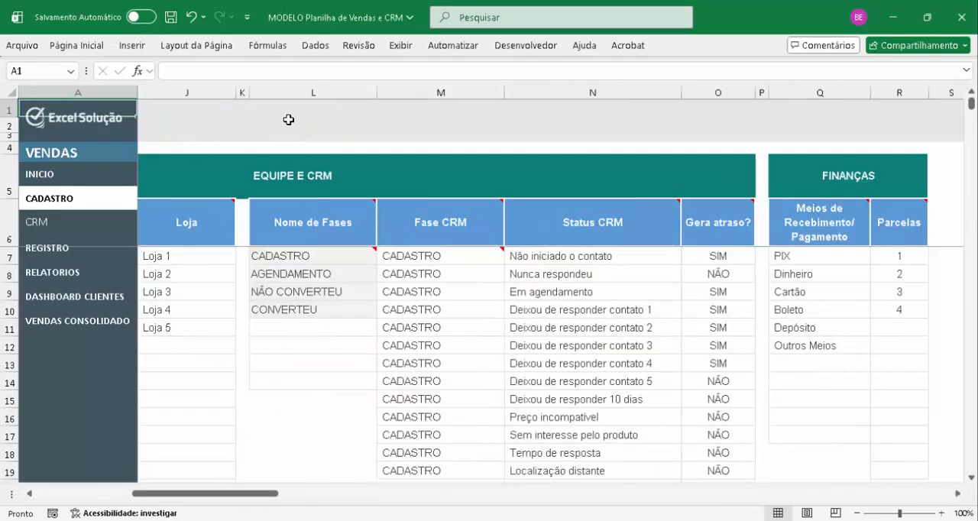
left_click(580, 214)
key("Right")
key("Right")
key("Right")
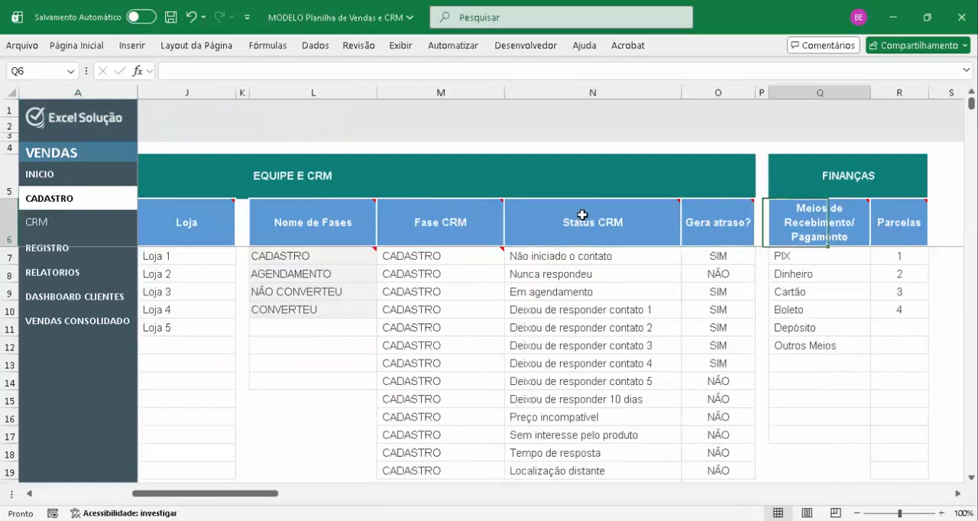
key("Left")
key("Left")
key("Left")
key("Left")
key("Left")
key("Right")
key("Right")
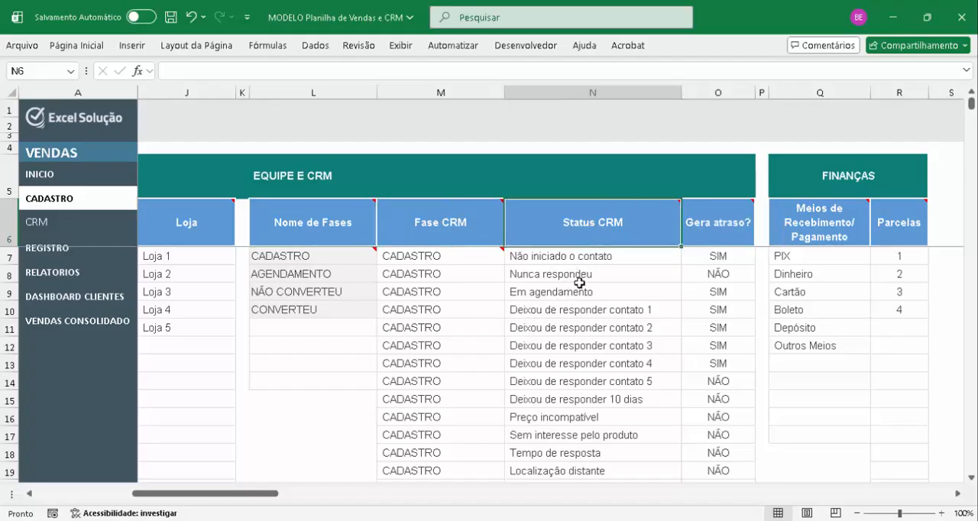
Examine the Gera atraso? settings of the CADASTRO phase statuses, from Não iniciado o contato to Deixou de responder 10 dias
left_click(576, 257)
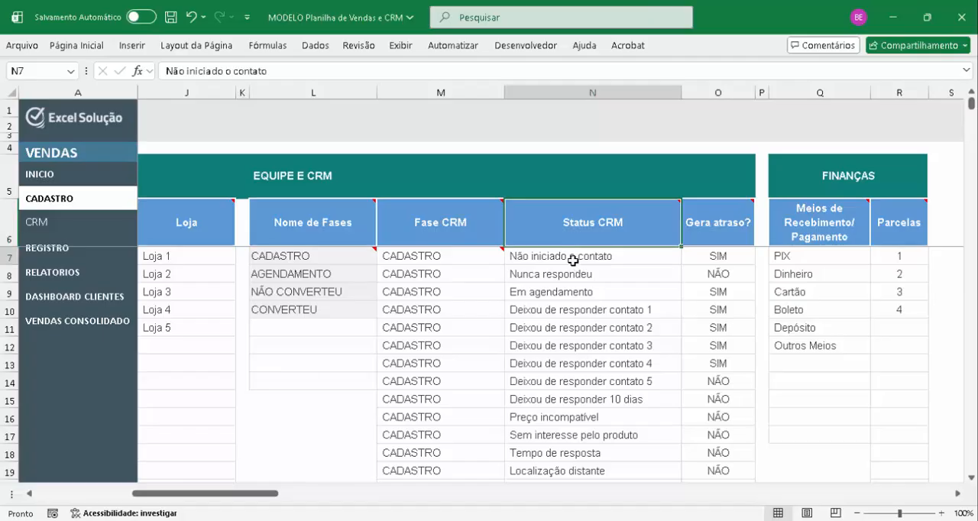
left_click(719, 257)
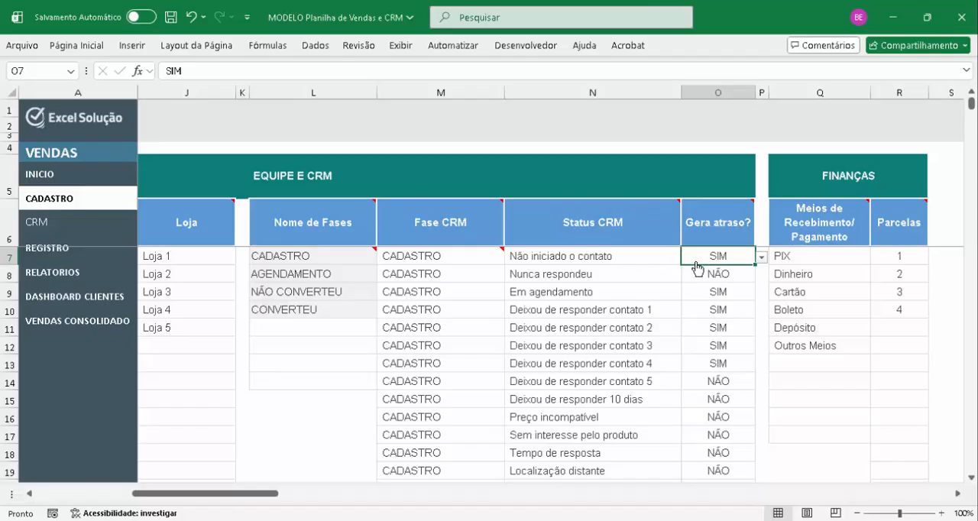
left_click_drag(660, 310, 658, 376)
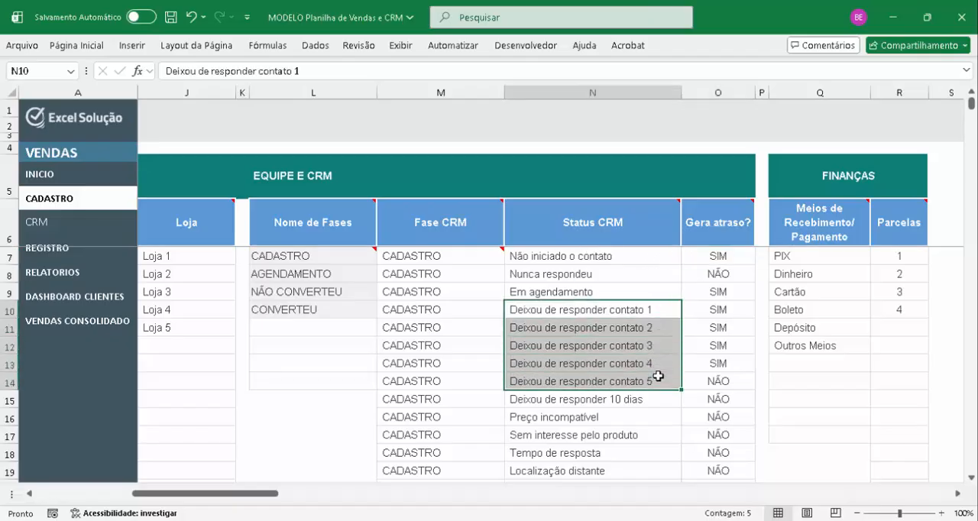
left_click(703, 382)
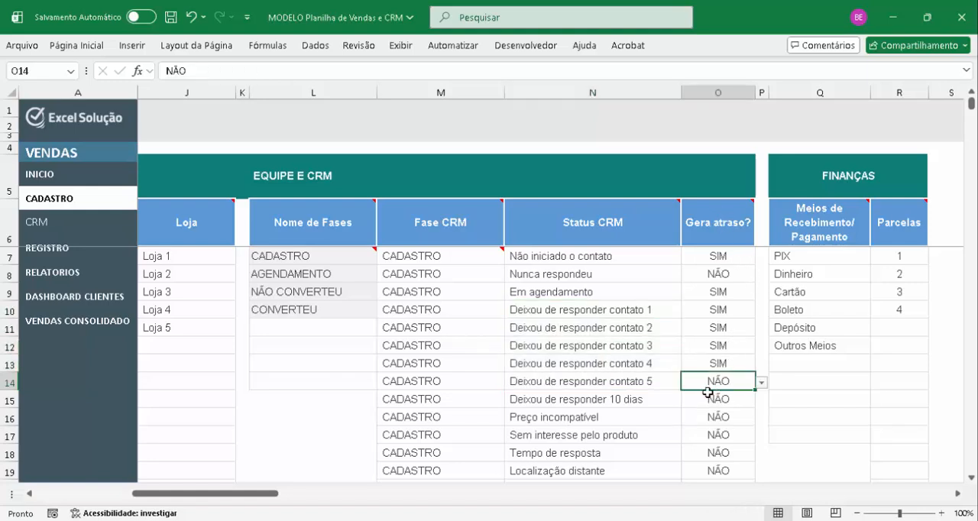
left_click(628, 384)
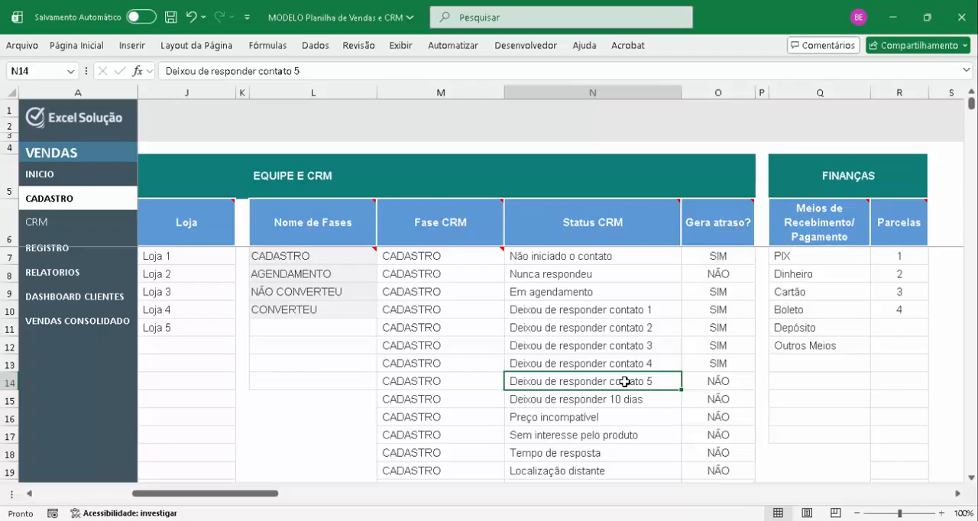
left_click(537, 403)
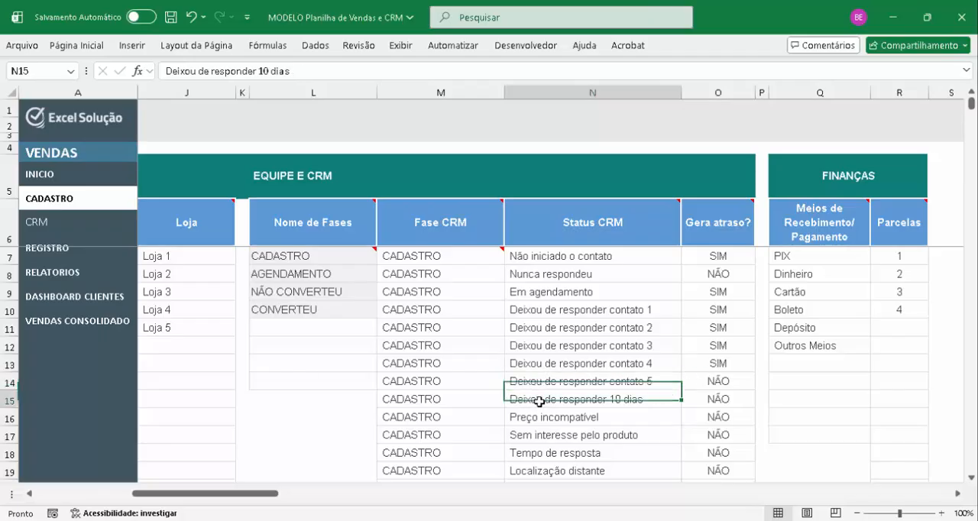
left_click(723, 401)
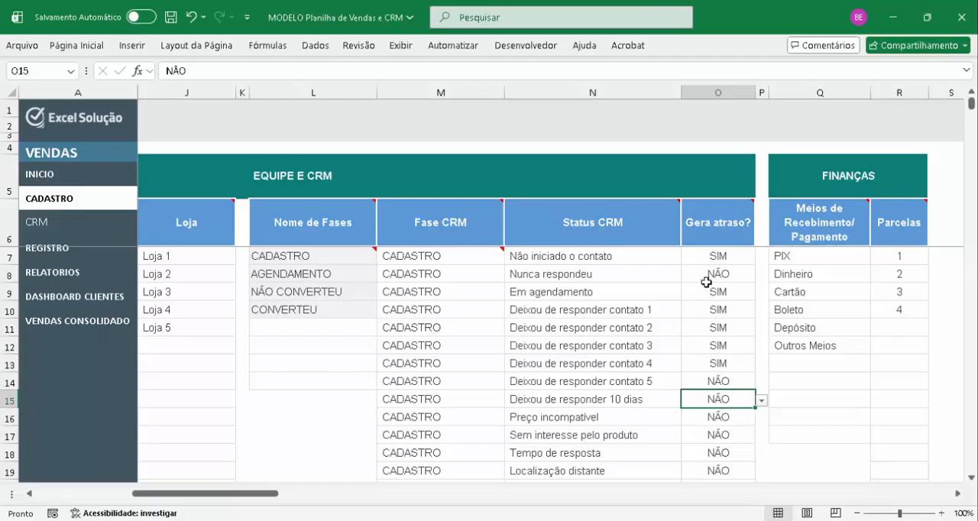
left_click(717, 260)
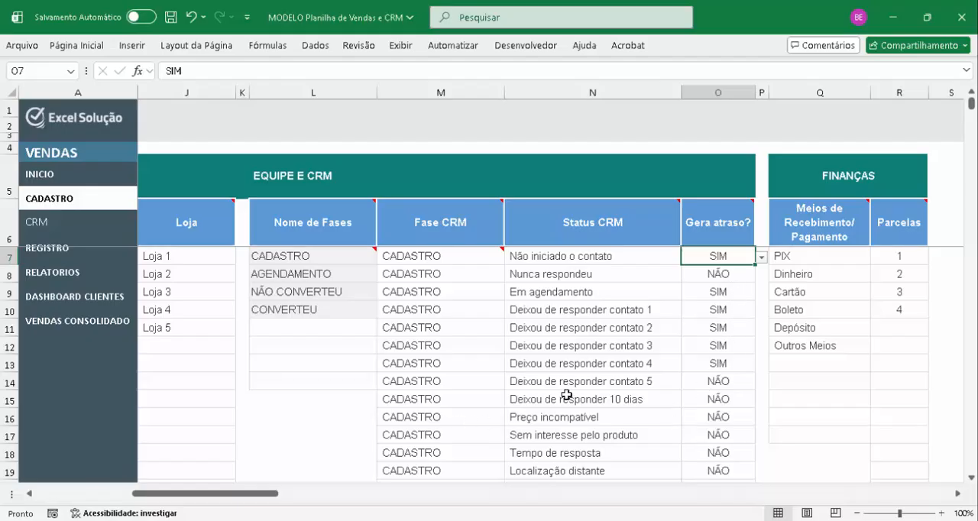
Examine the Gera atraso? settings of the AGENDAMENTO, NÃO CONVERTEU and CONVERTEU statuses, selecting cells O32 to O38
scroll(566, 394, "down", 3)
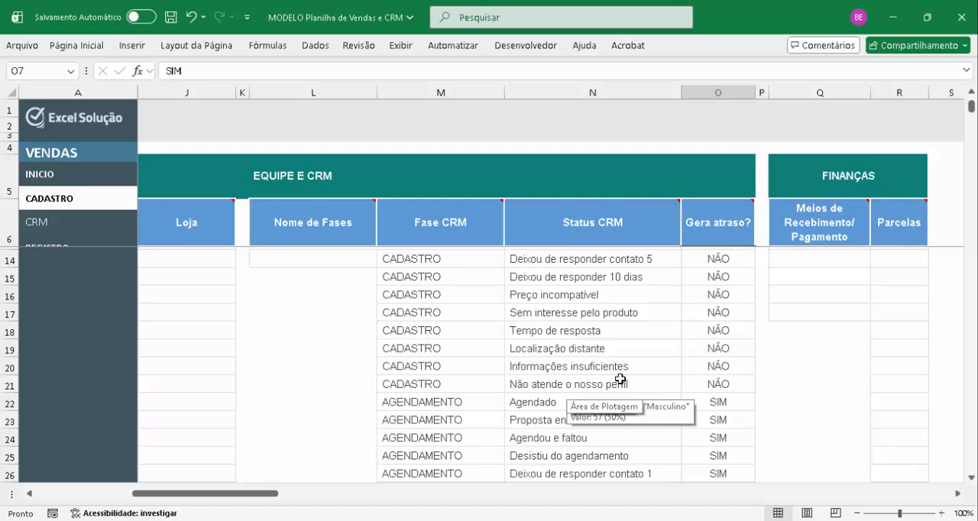
scroll(623, 376, "down", 2)
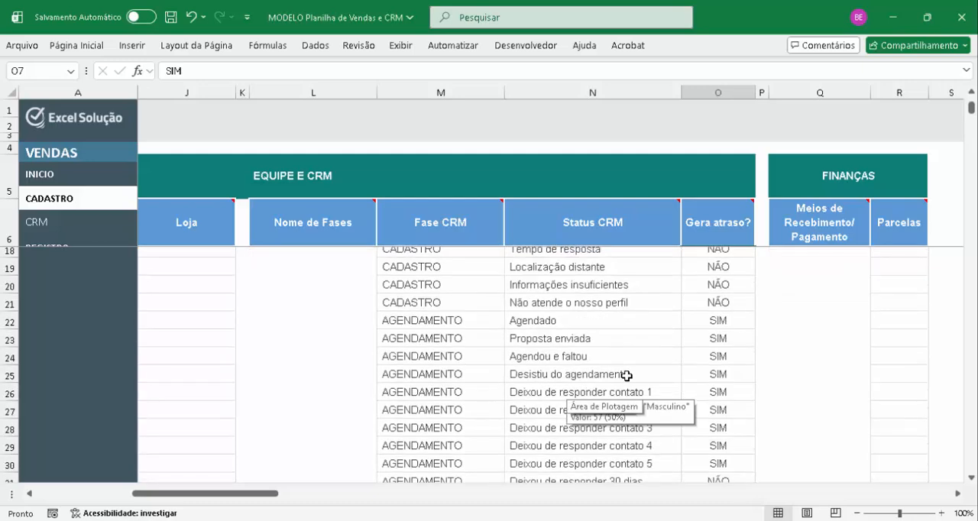
scroll(627, 376, "down", 5)
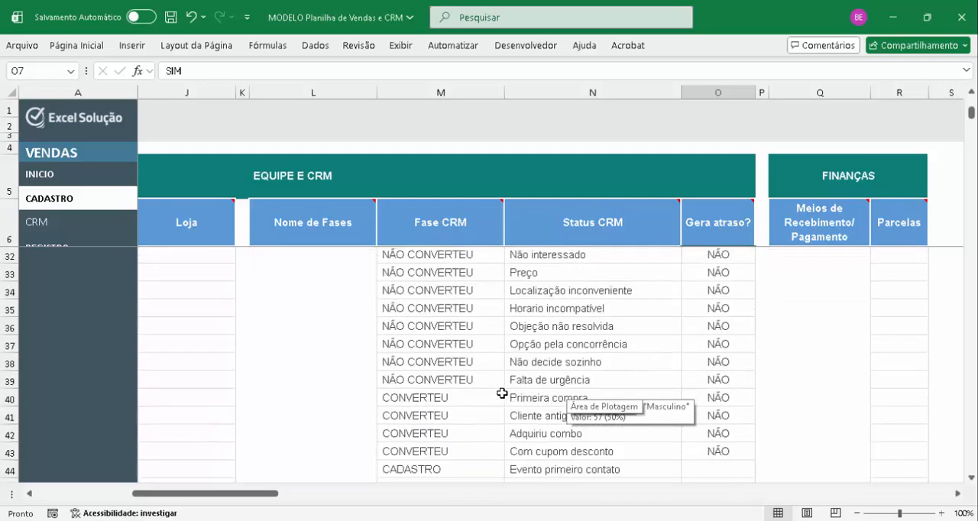
scroll(502, 394, "up", 2)
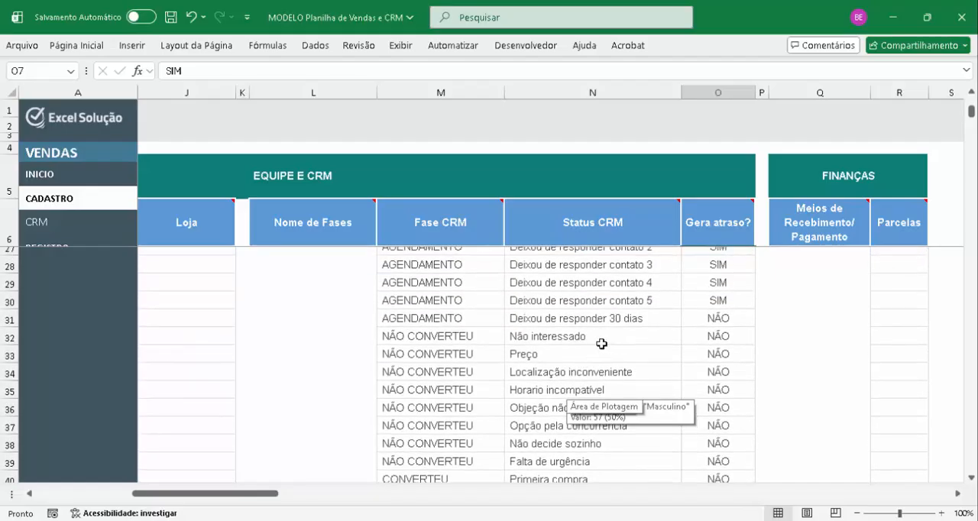
left_click(588, 338)
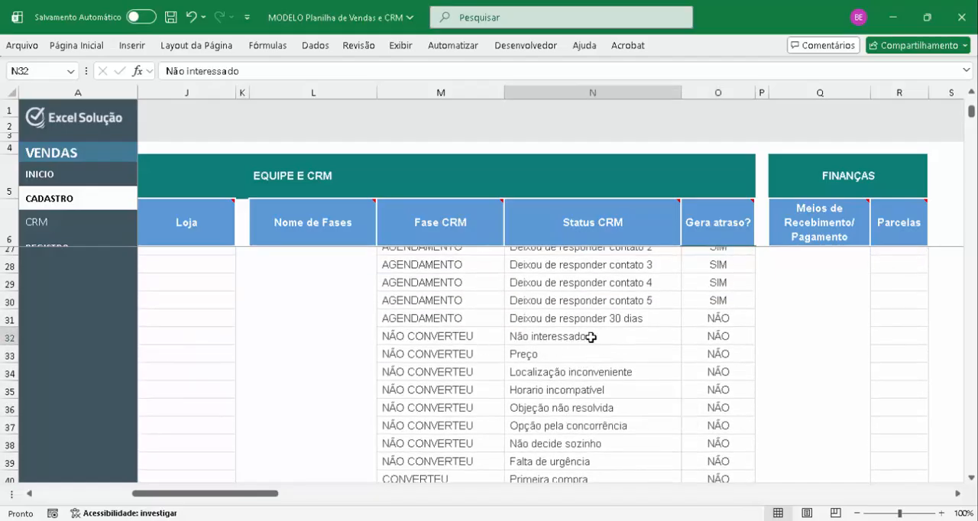
left_click(561, 362)
left_click(643, 372)
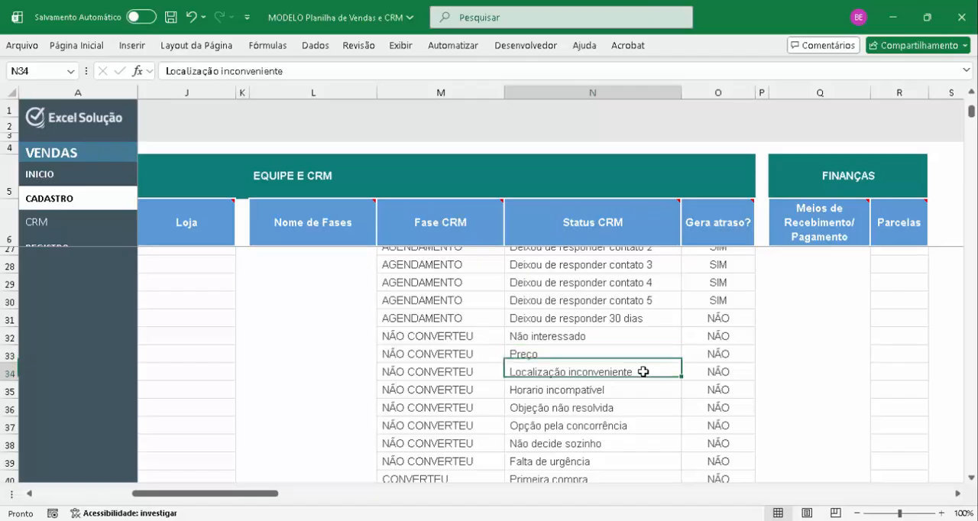
left_click_drag(734, 337, 733, 442)
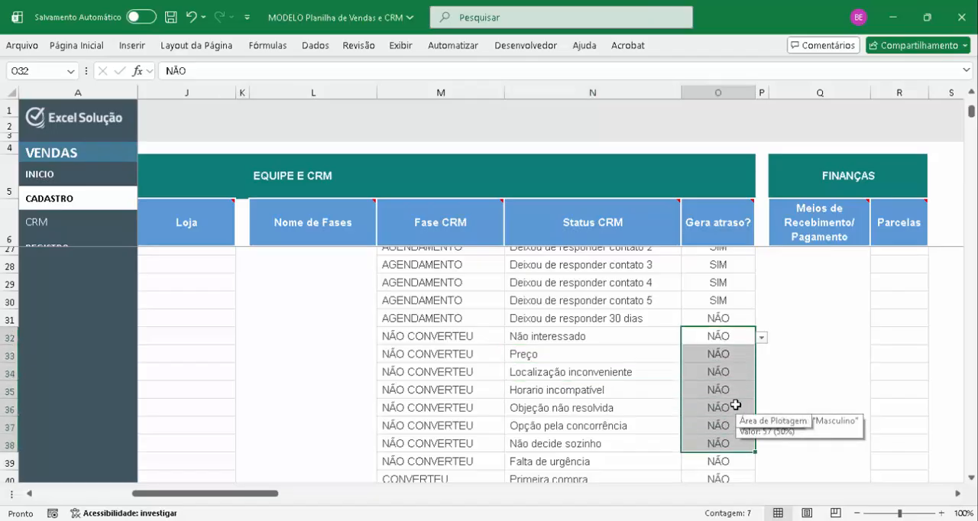
scroll(723, 366, "down", 1)
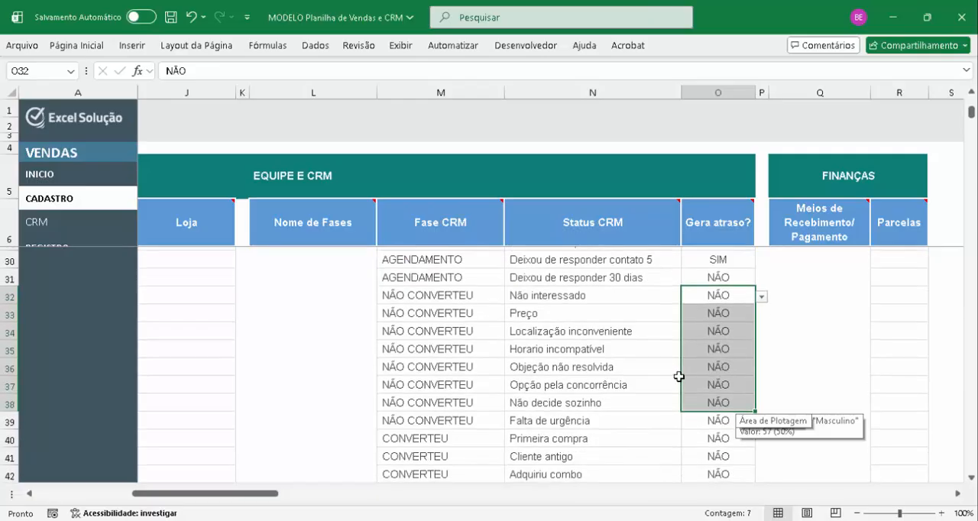
scroll(679, 376, "up", 8)
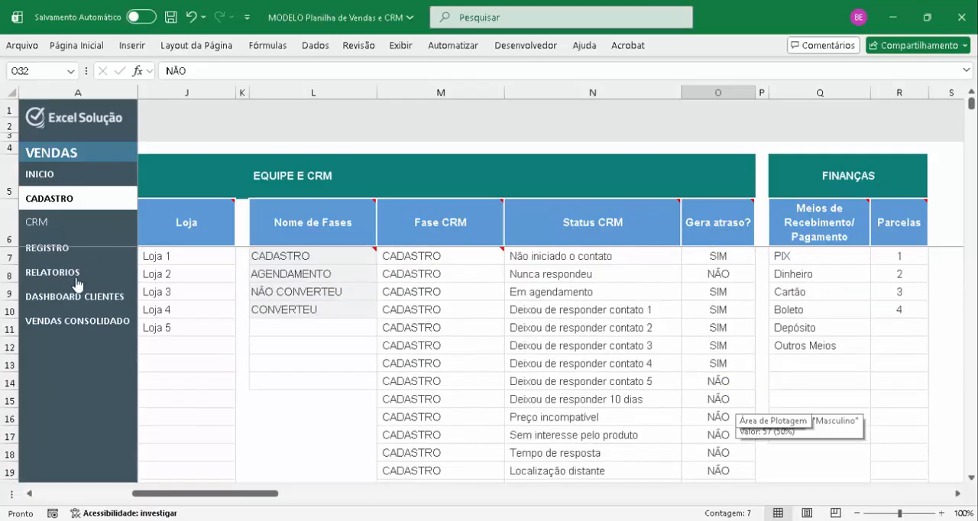
Return to the CRM sheet and set the CRM Status in row 16 to CADASTRO Deixou de responder contato 5
left_click(58, 253)
left_click(49, 223)
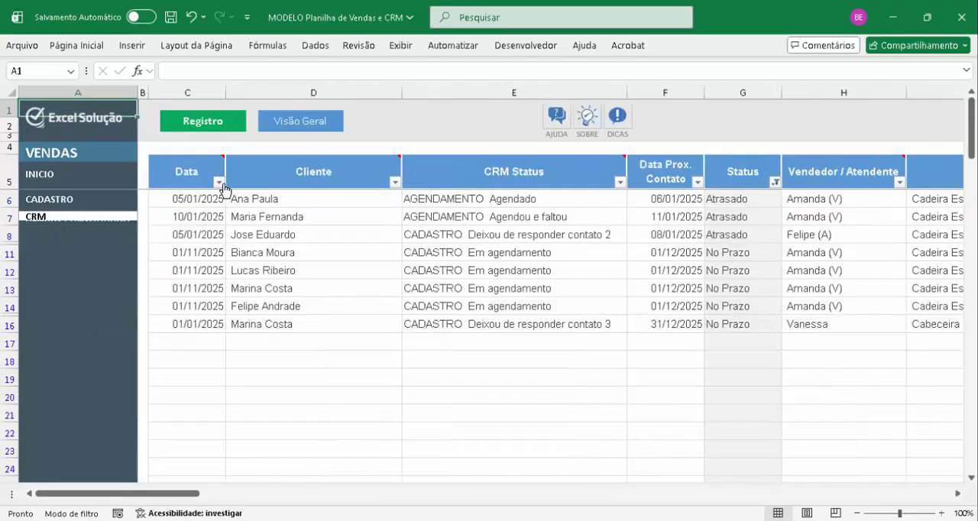
left_click(310, 121)
left_click(219, 124)
left_click(560, 324)
key("alt+Down")
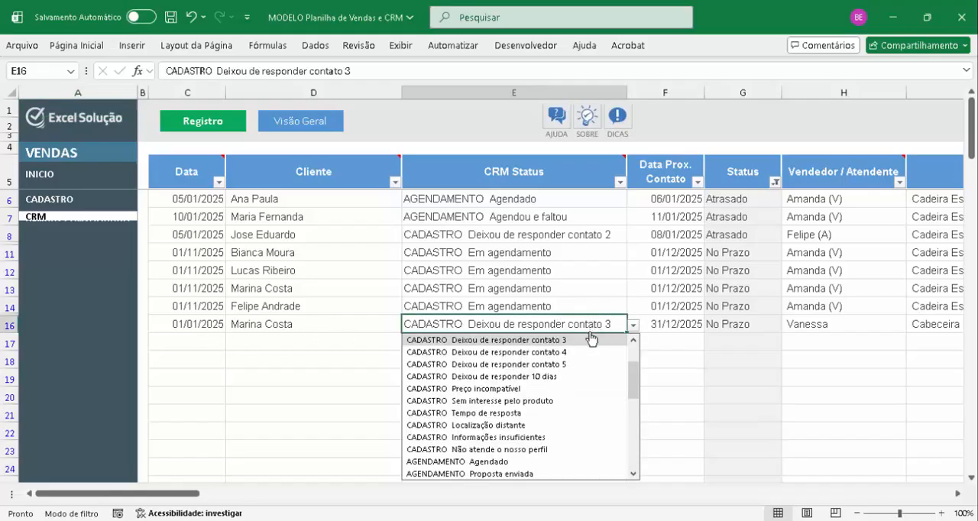
left_click(570, 364)
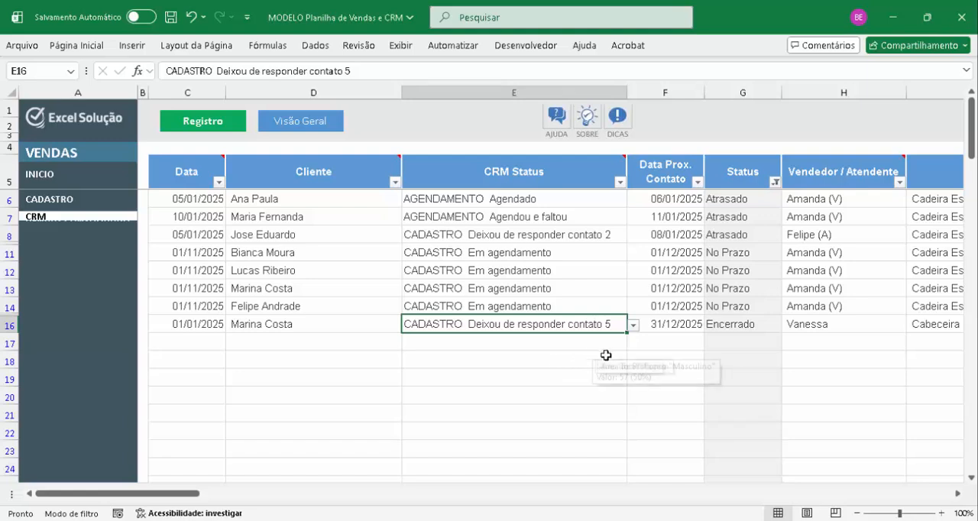
Start a new CRM record in row 17 for the same client as row 16, dated 01/01/2026
left_click(363, 346)
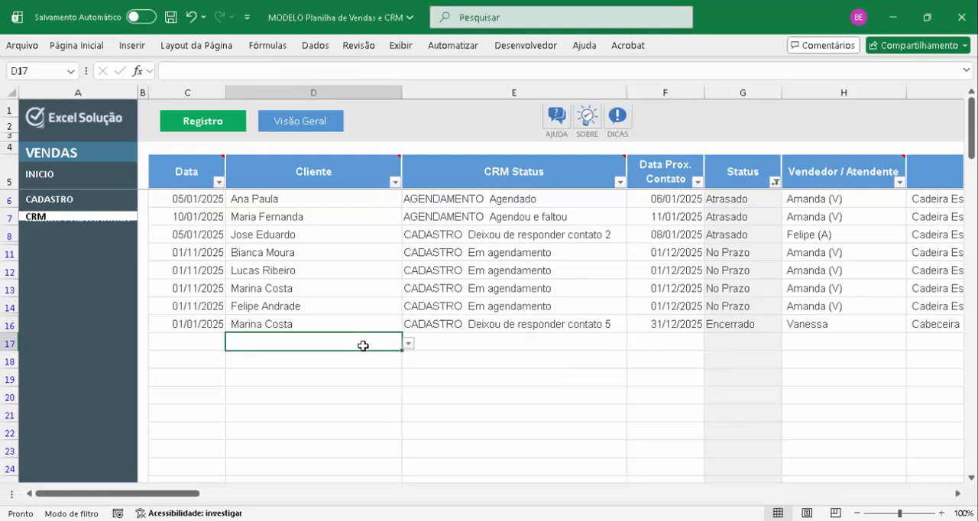
key("alt+Down")
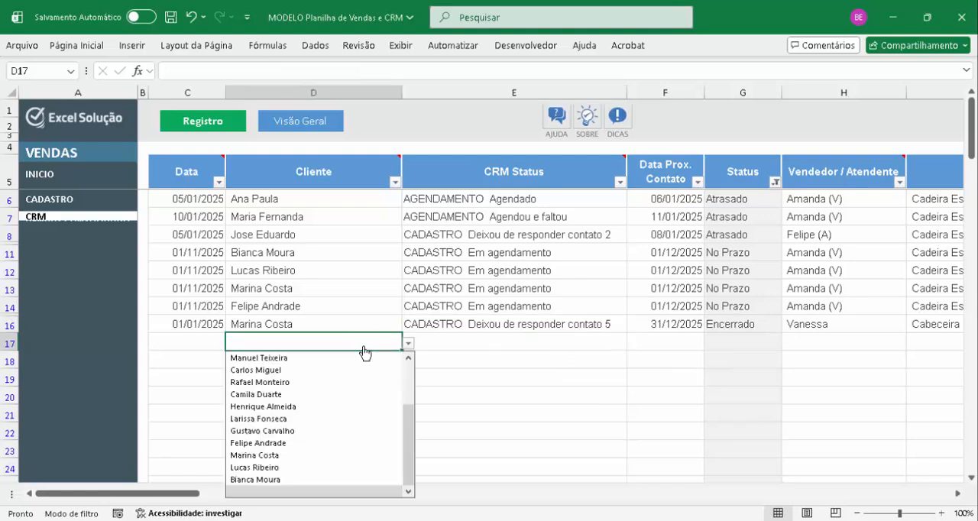
left_click(327, 456)
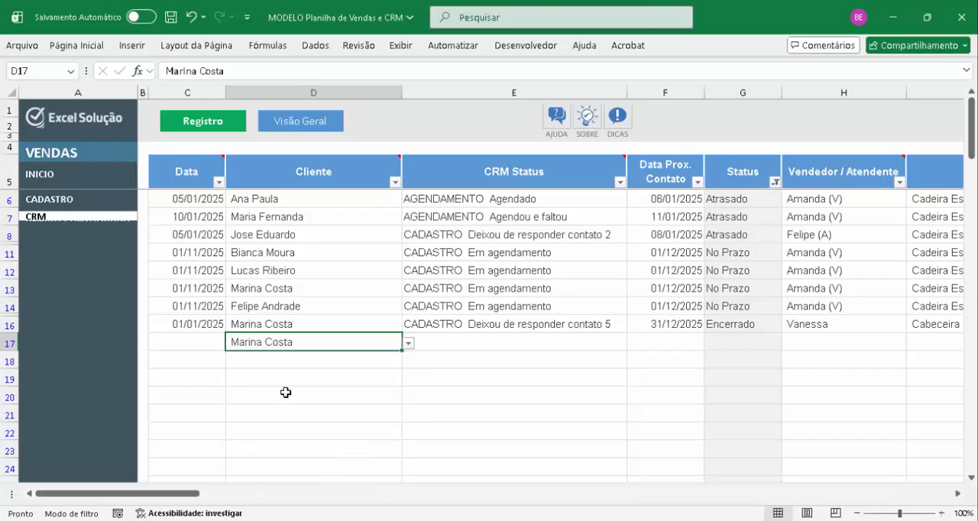
left_click(199, 344)
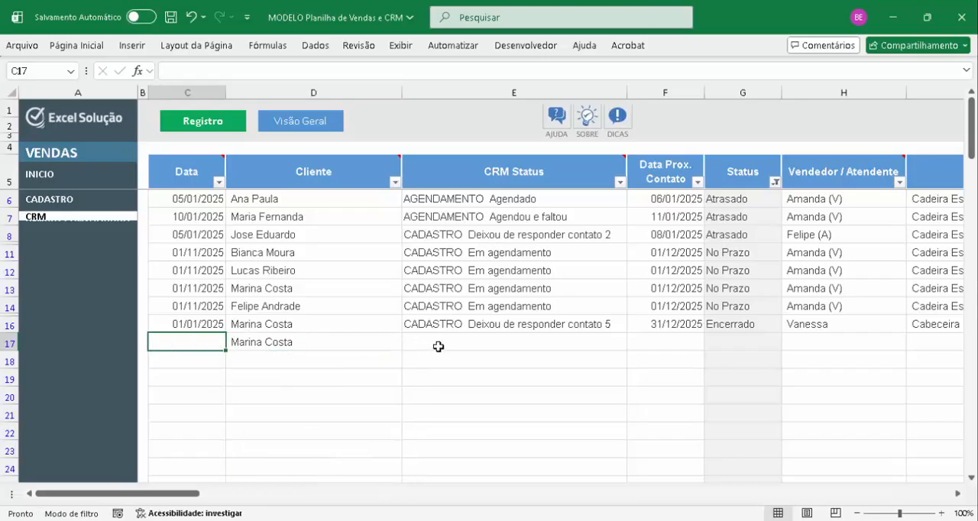
key("Up")
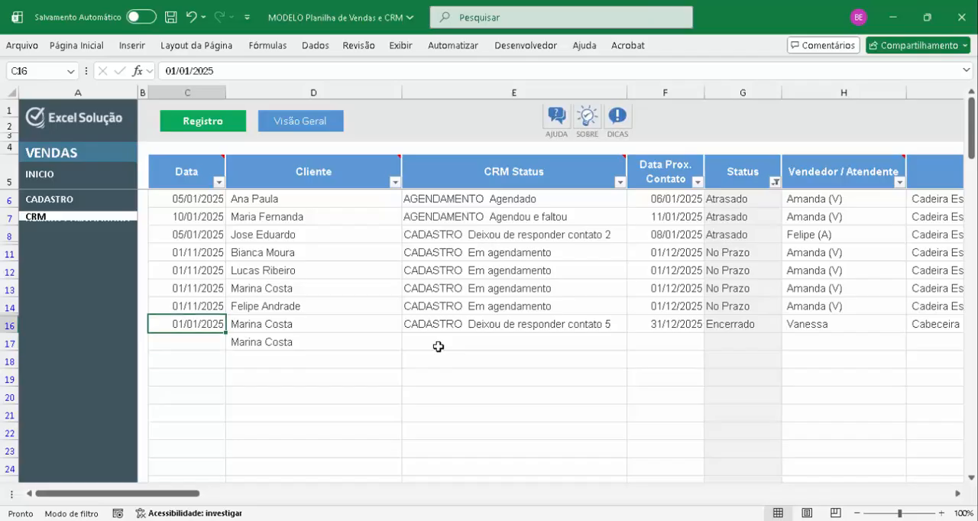
key("Down")
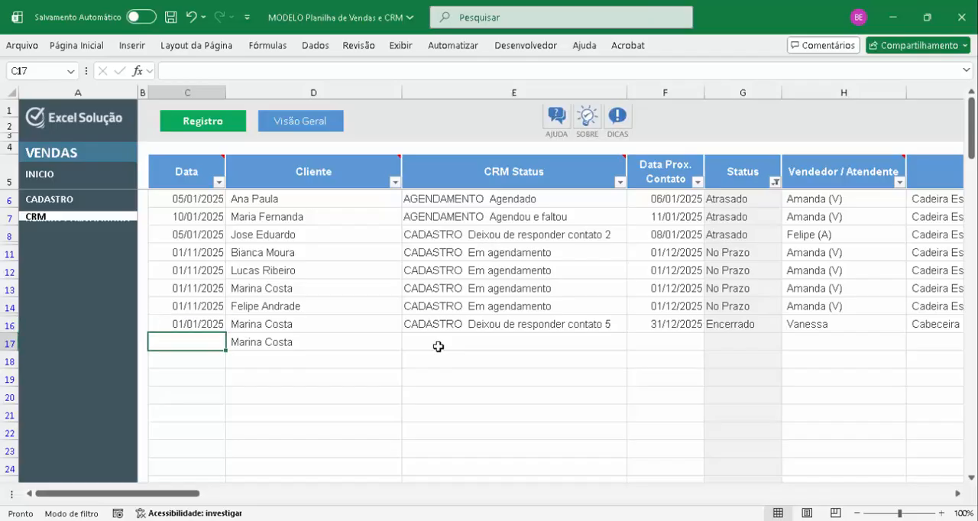
type("01")
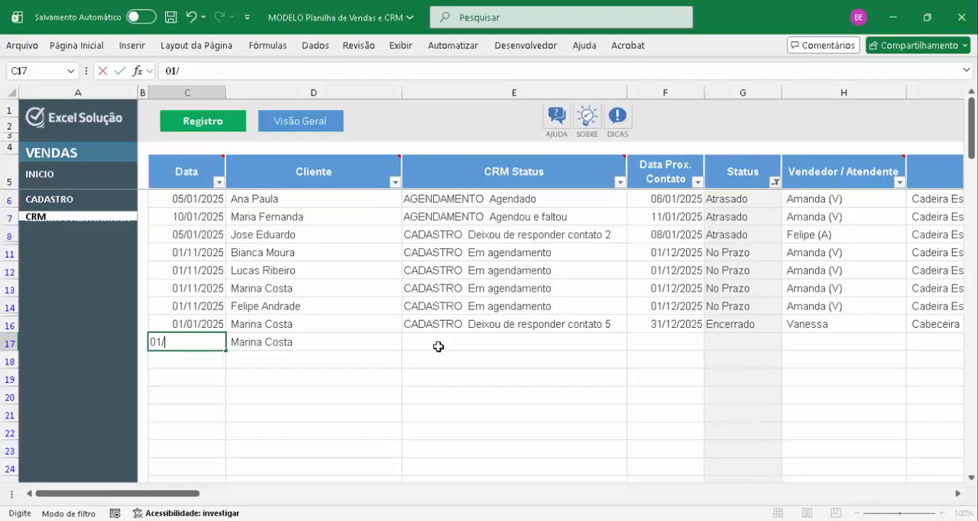
type("/01/2026")
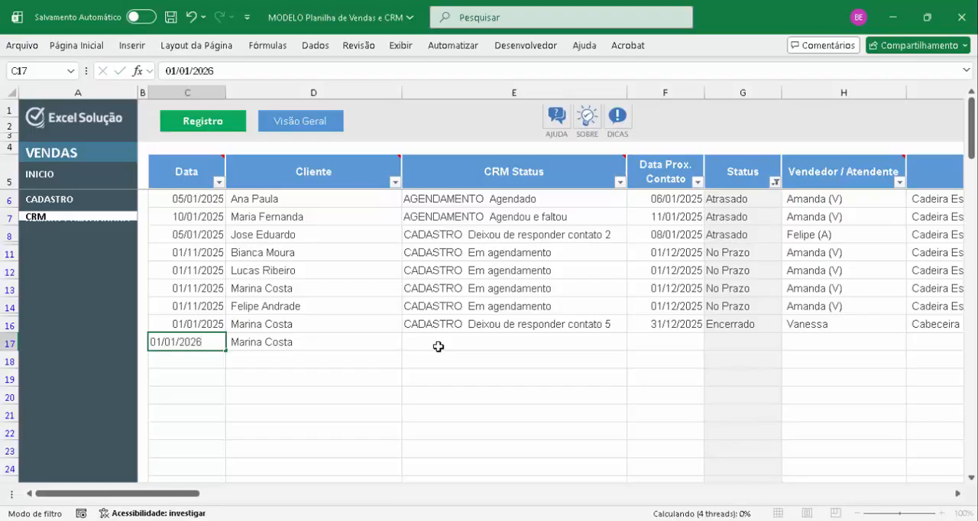
key("Return")
Set the CRM Status of the new record in row 17 to CADASTRO Não iniciado o contato
left_click(438, 347)
key("alt+Down")
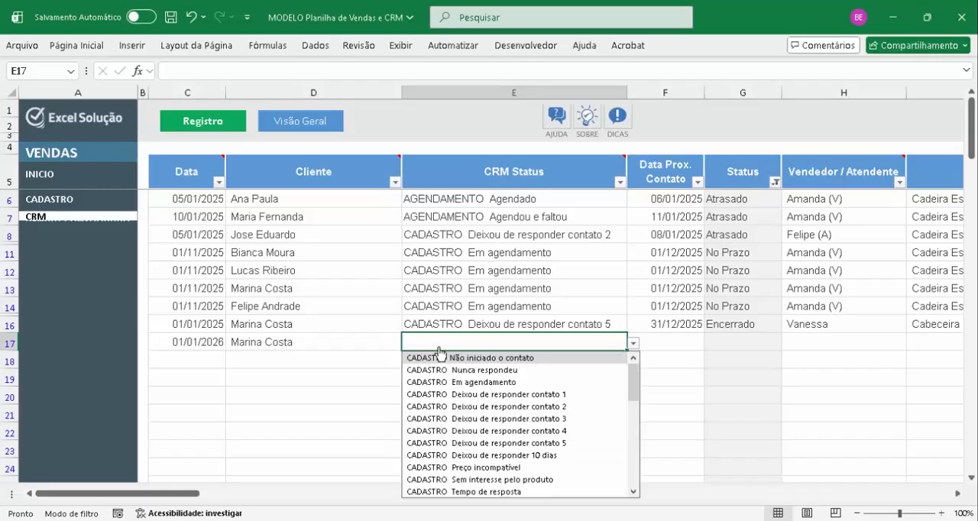
left_click(537, 360)
key("Return")
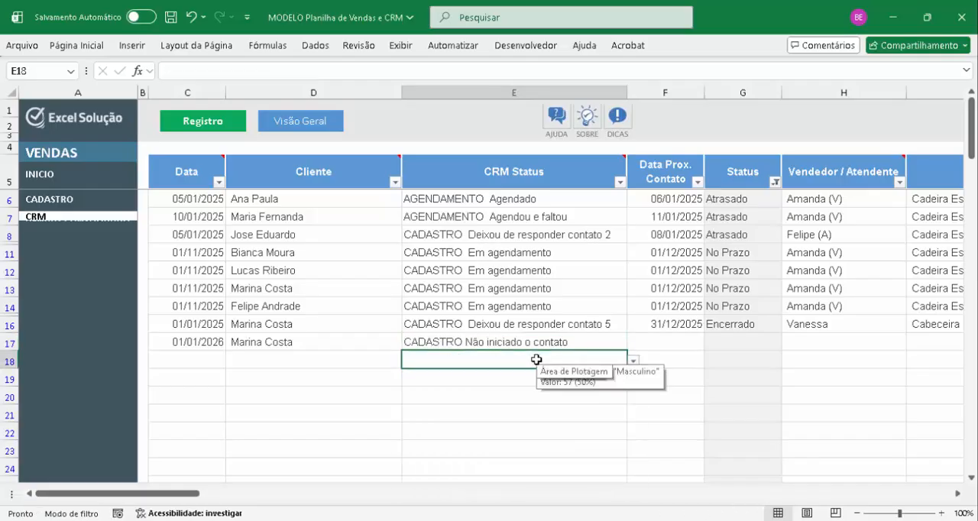
key("Up")
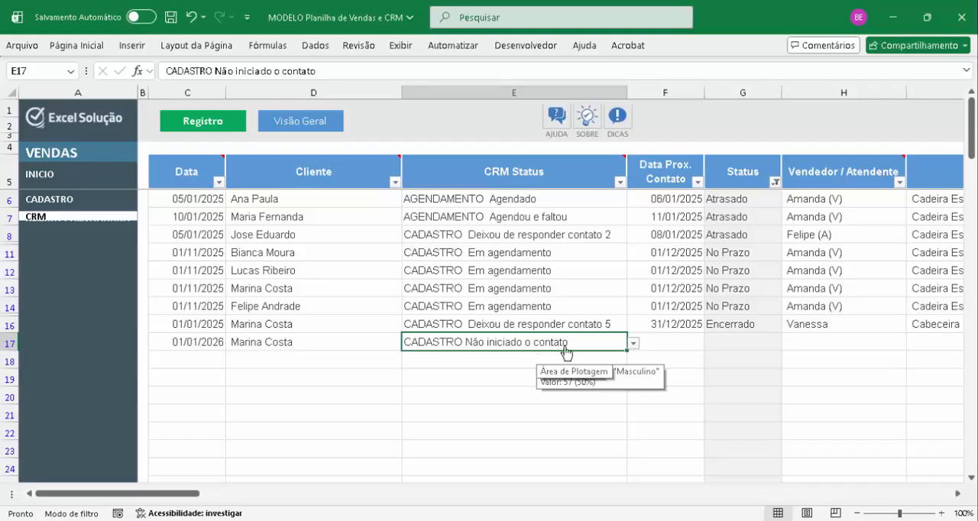
In the CADASTRO Configurações, copy the CADASTRO phase into the first empty Fase CRM row, row 45
left_click(73, 201)
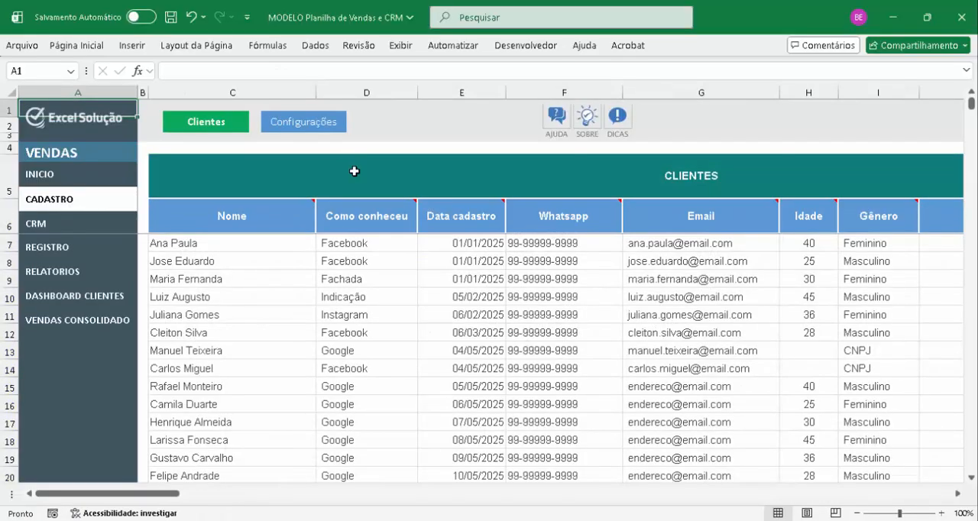
left_click(305, 127)
left_click(459, 309)
key("ctrl+Down")
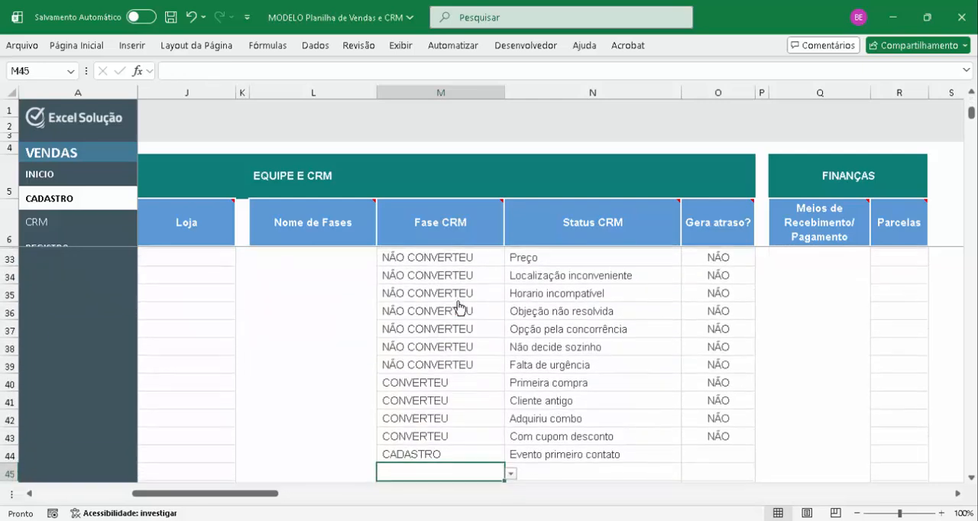
key("Caps_Lock")
Enter "Respescagem - não converteu" as the Status CRM of the new CADASTRO phase in row 45
key("Caps_Lock")
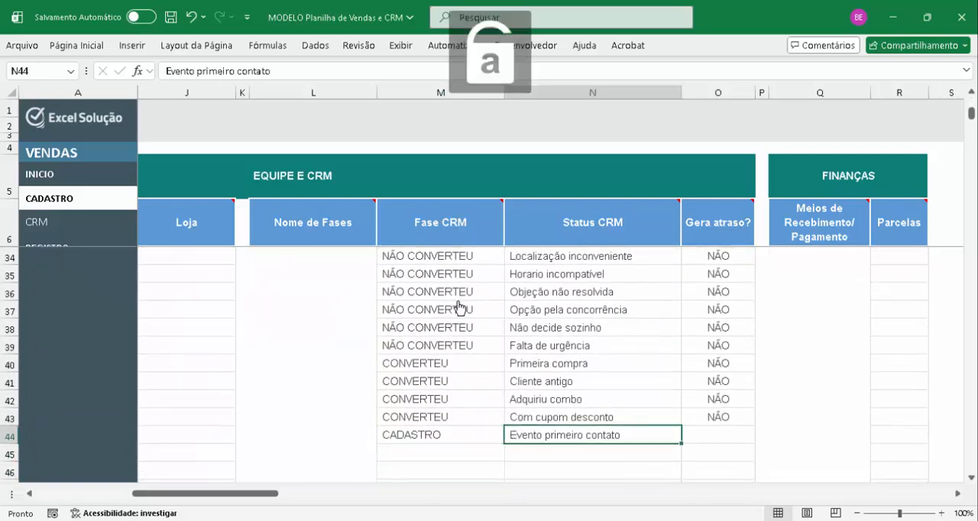
key("Left")
key("ctrl+c")
key("Down")
key("ctrl+v")
key("Right")
key("Caps_Lock")
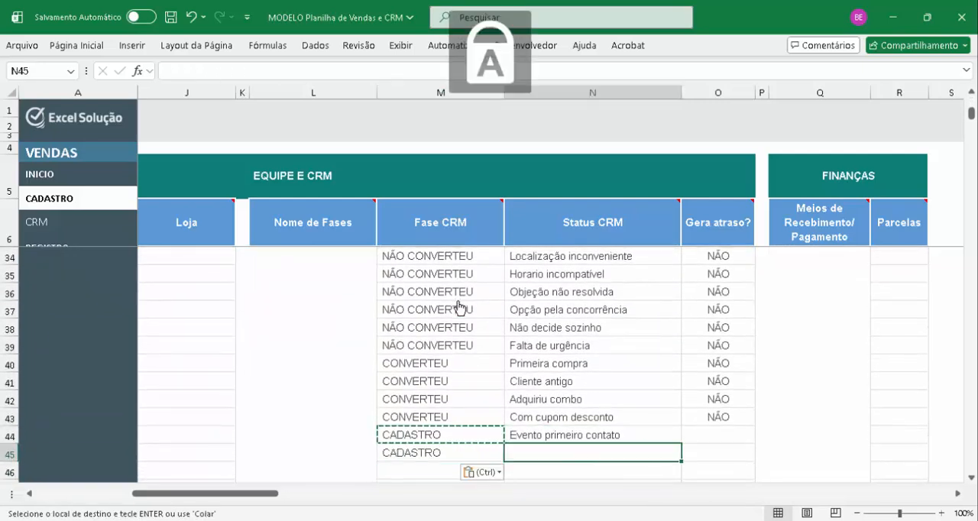
key("Caps_Lock")
key("Caps_Lock")
key("Caps_Lock")
type("Respe")
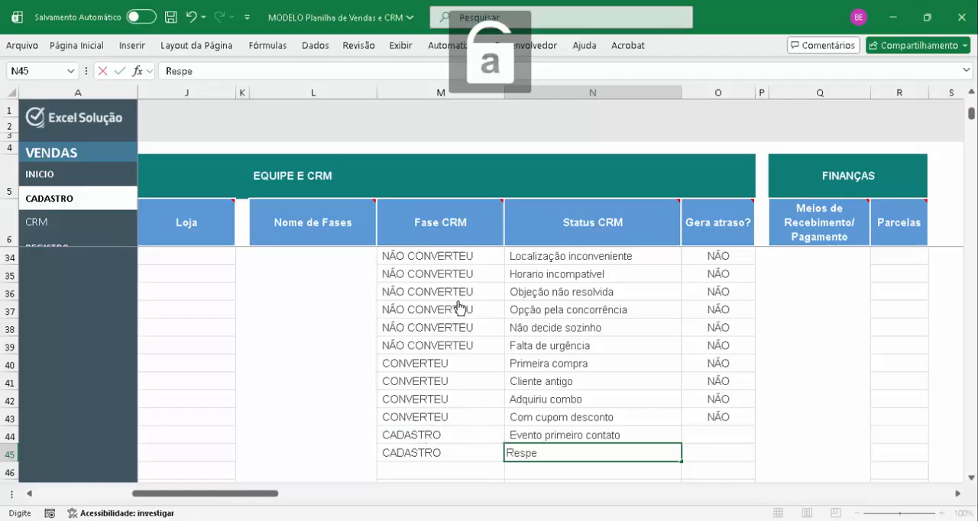
type("scagem -")
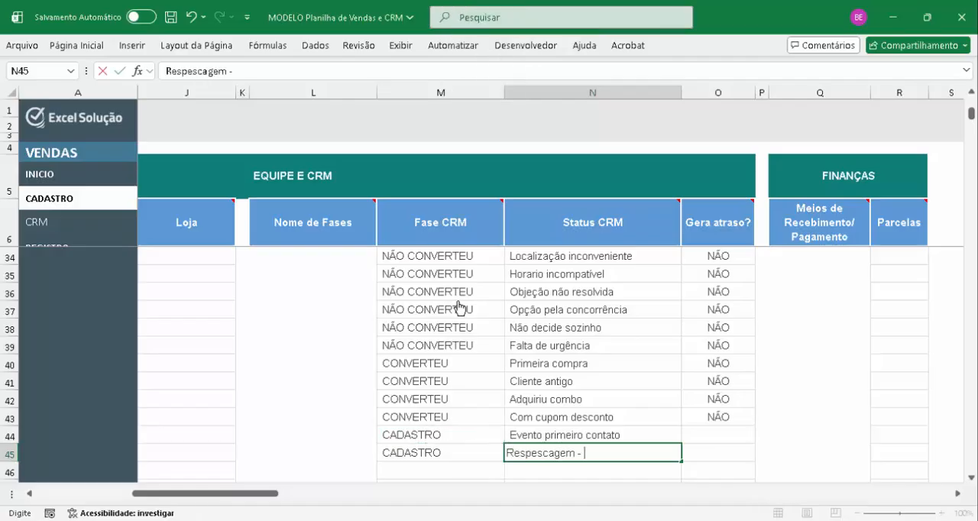
type(" nao converteu")
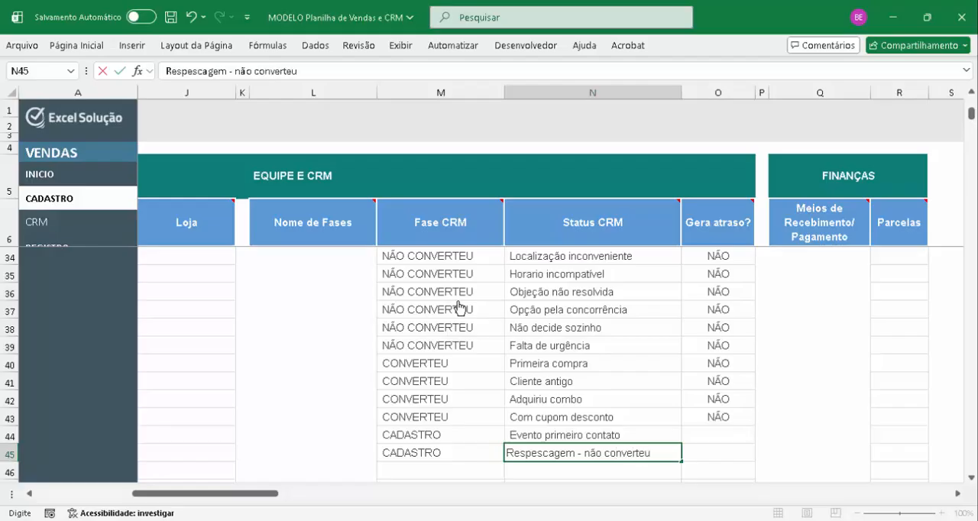
key("Return")
key("Up")
key("Left")
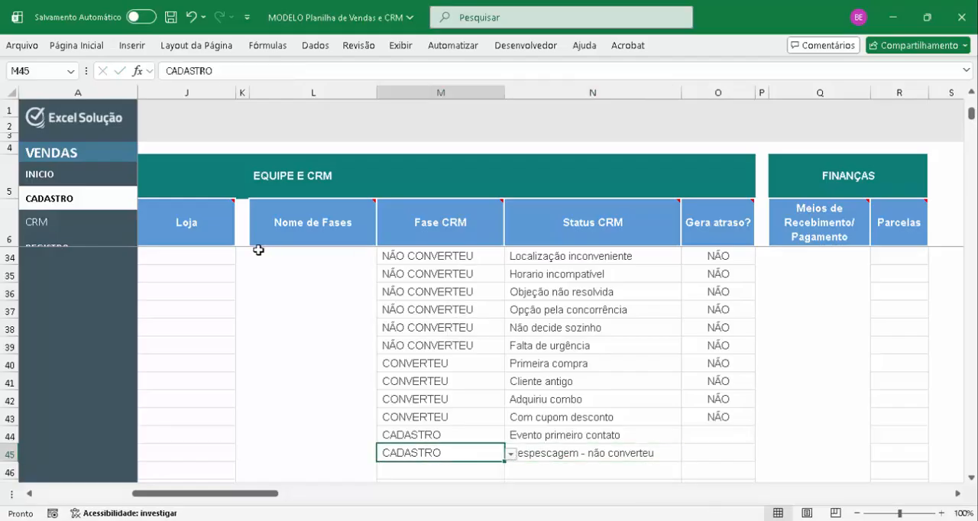
key("Left")
key("Left")
key("Left")
key("Left")
key("Left")
key("Left")
key("Left")
key("Left")
Back on the CRM sheet, set the row 17 record's CRM Status to CADASTRO Respescagem - não converteu
left_click(36, 226)
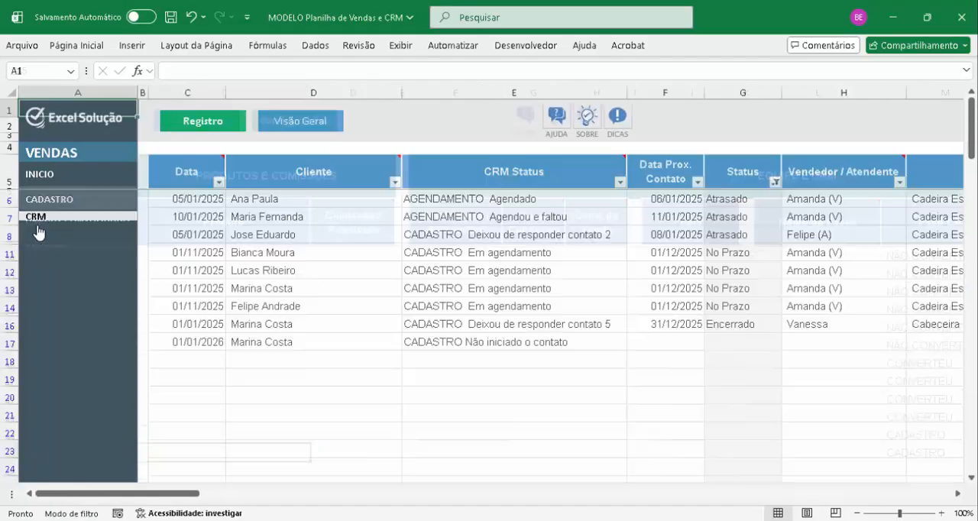
left_click(319, 350)
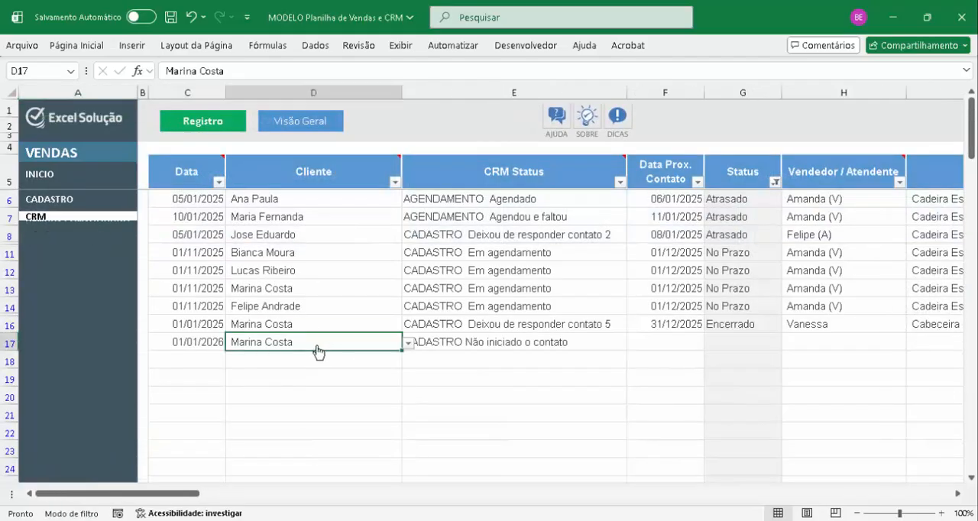
left_click(564, 344)
key("alt+Down")
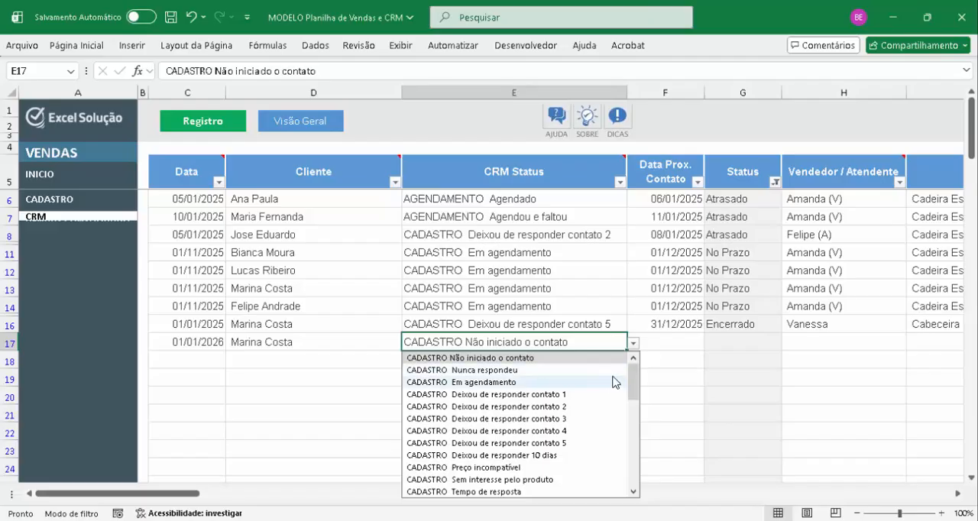
left_click_drag(636, 399, 634, 495)
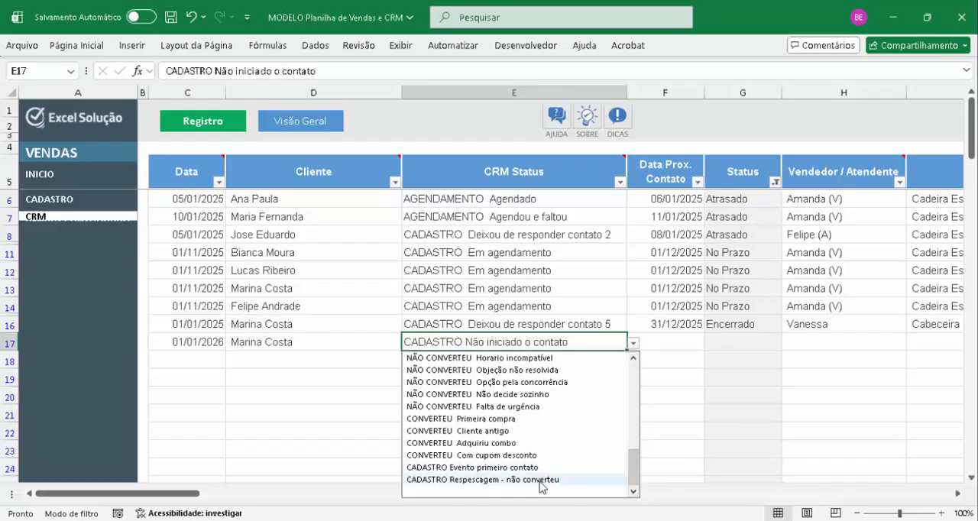
left_click(575, 492)
Replace the Data in row 17 with 01/01/2025 by copying the date from row 16
left_click(686, 341)
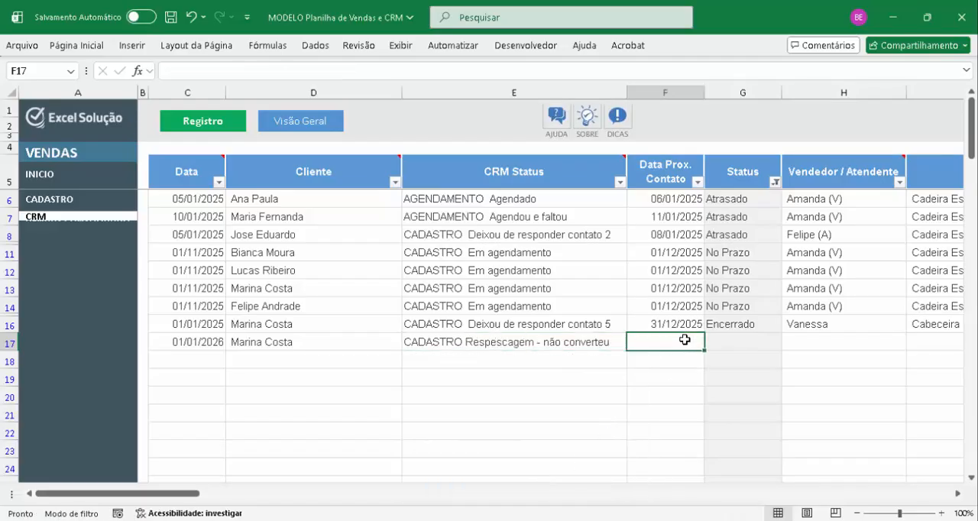
left_click(209, 341)
left_click(202, 325)
key("ctrl+c")
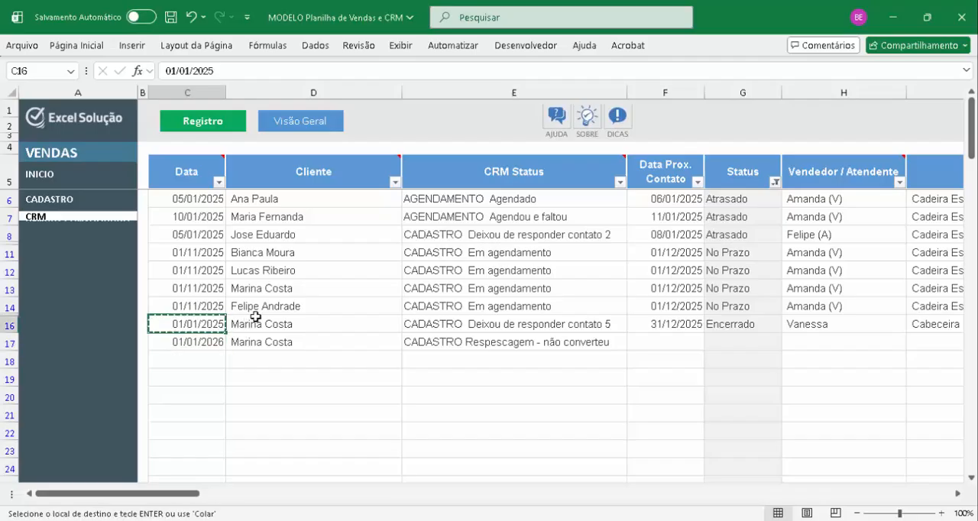
key("Down")
key("ctrl+v")
Set the Data Prox. Contato of the row 17 record to 01/01/2026
key("Right")
key("Right")
key("Right")
key("Escape")
type("01/")
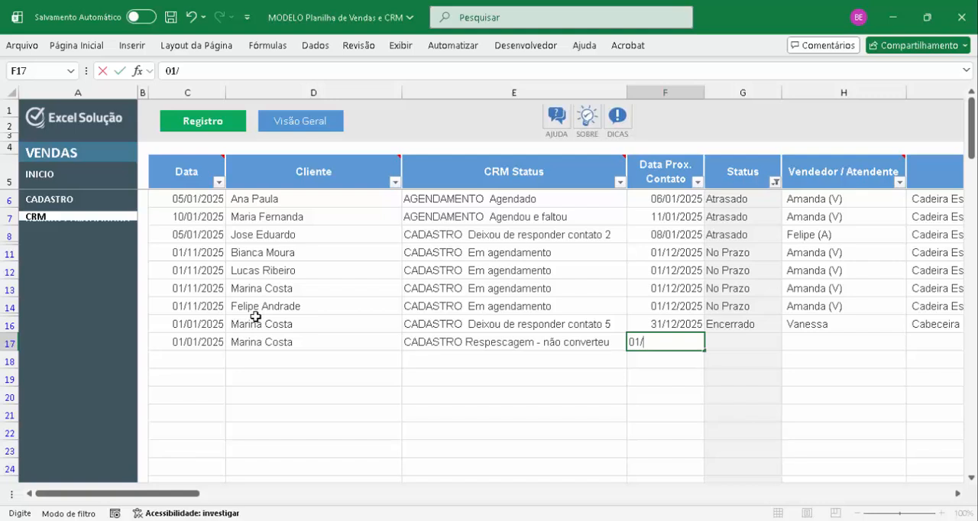
type("01/2026")
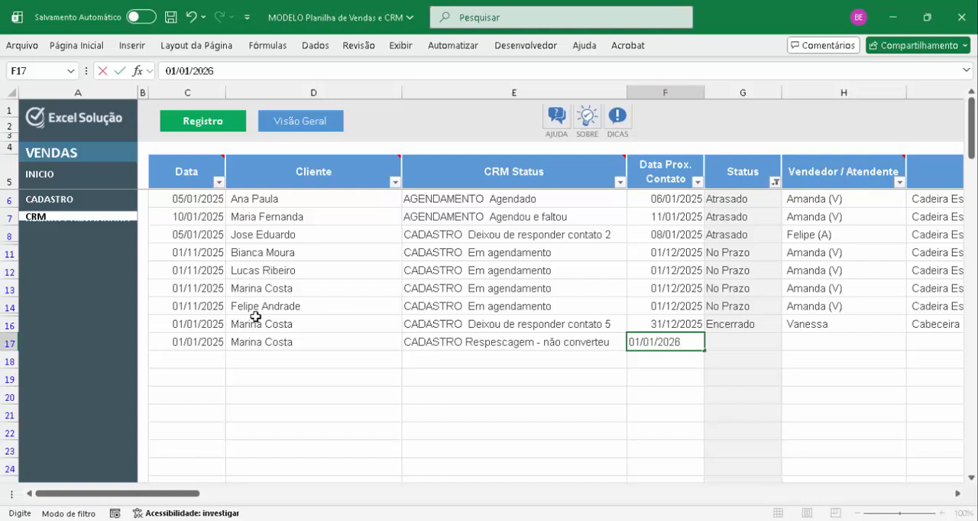
key("Return")
key("Up")
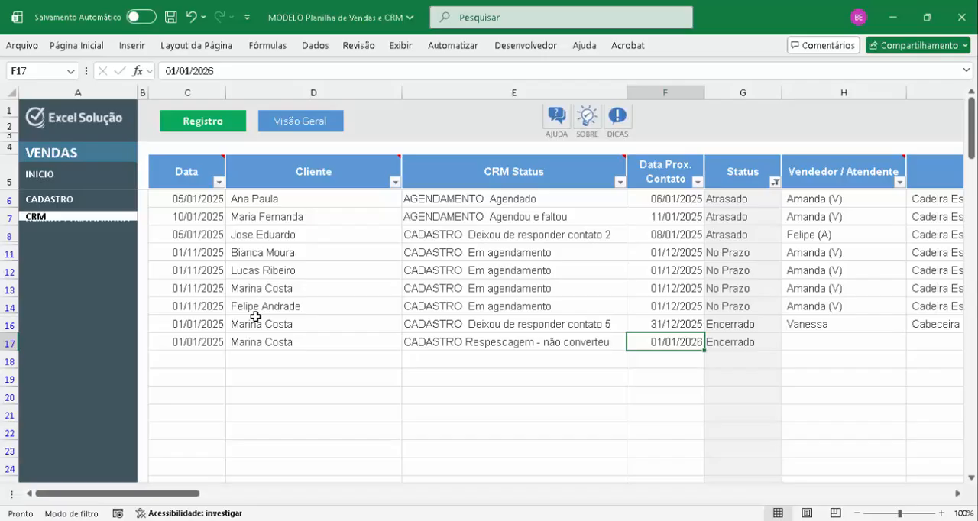
key("Left")
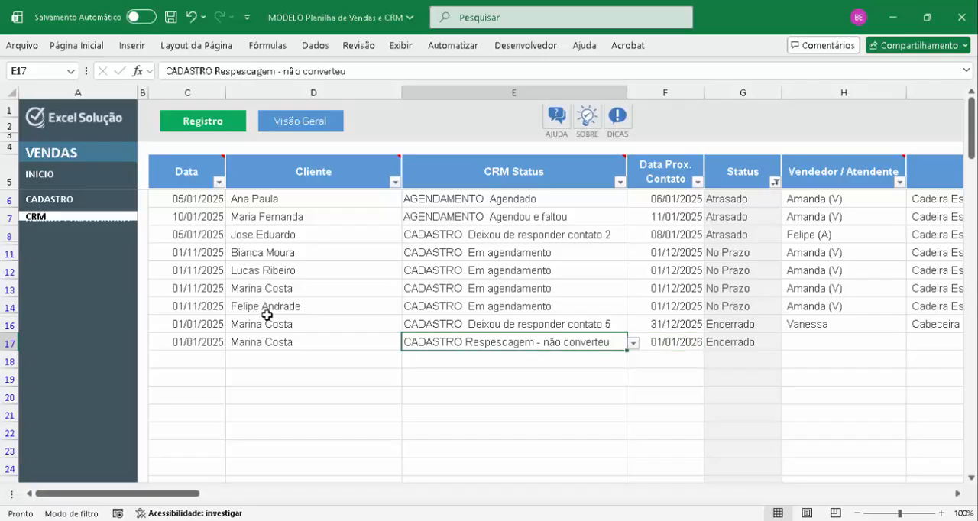
In the CADASTRO settings, set "Gera atraso?" to SIM for the "Respescagem - não converteu" status in row 45
left_click(50, 201)
left_click(298, 126)
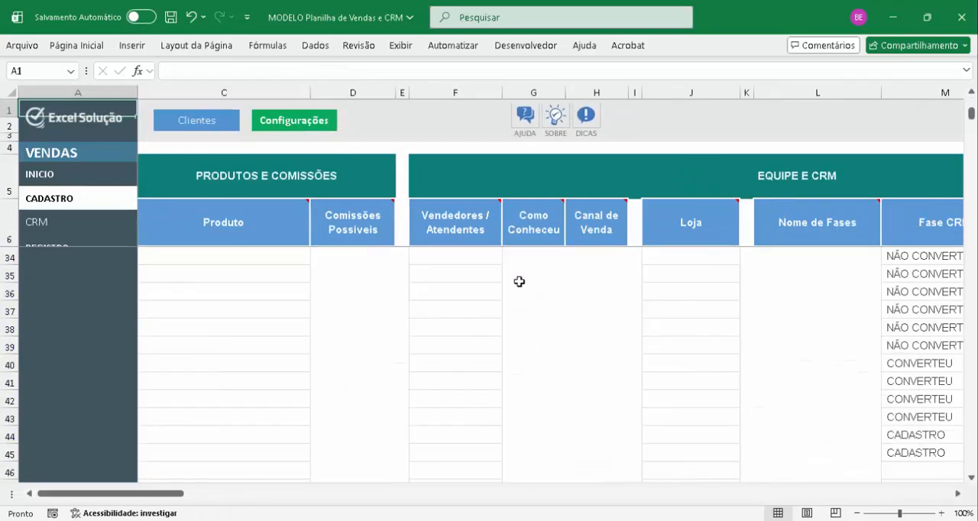
scroll(519, 282, "up", 8)
left_click(912, 313)
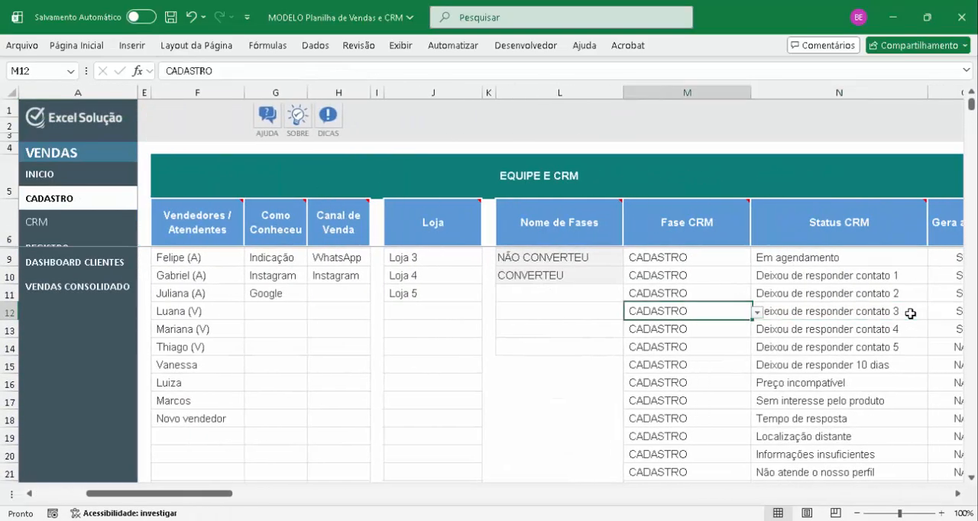
key("ctrl+Down")
key("Right")
key("Right")
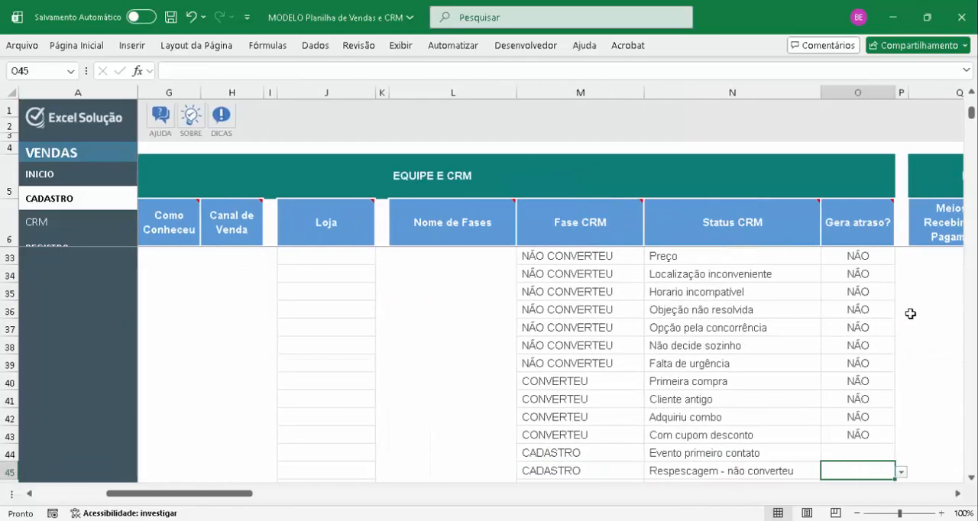
key("Up")
key("Down")
key("Caps_Lock")
type("SIM")
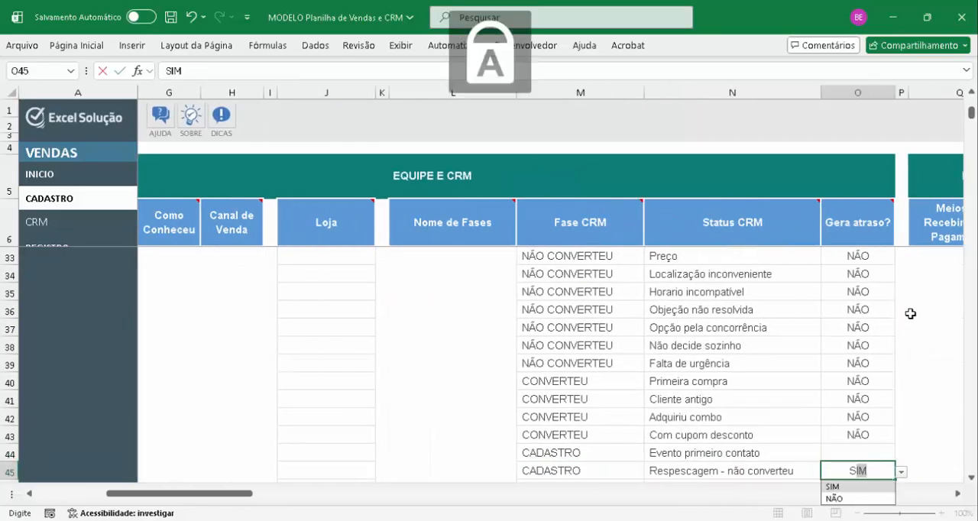
key("Return")
Copy the SIM value from row 45 into "Gera atraso?" for the "Evento primeiro contato" status in row 44
key("Up")
key("ctrl+c")
key("Up")
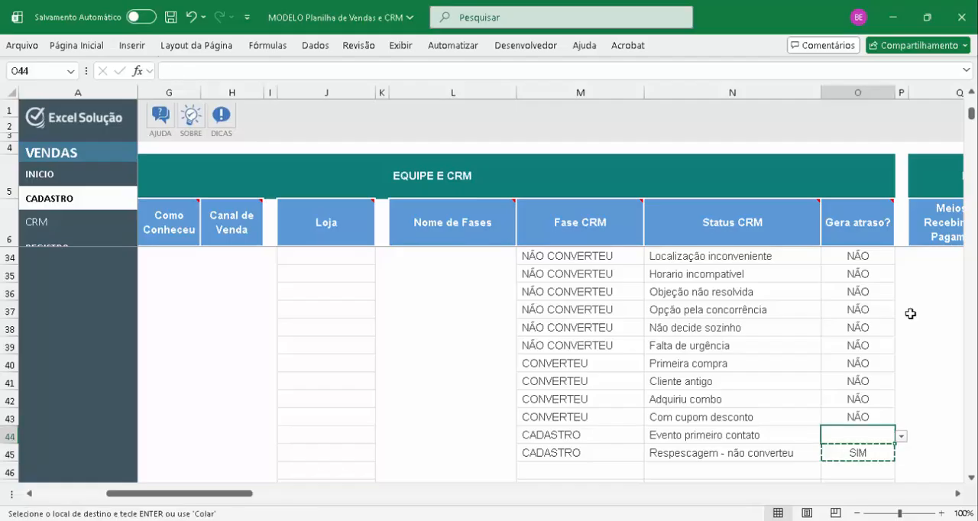
key("Return")
Return to the CRM sheet and compare the client, CRM Status and Status of the records in rows 16 and 17
key("Down")
key("Left")
key("Left")
key("ctrl+Up")
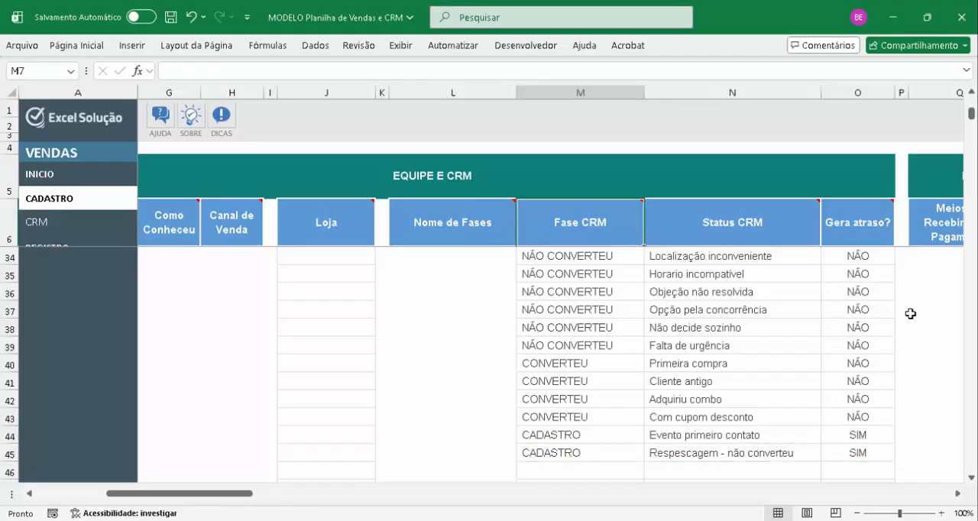
key("Left")
key("Left")
key("Left")
key("Left")
key("Left")
key("Left")
key("Left")
key("Left")
key("Left")
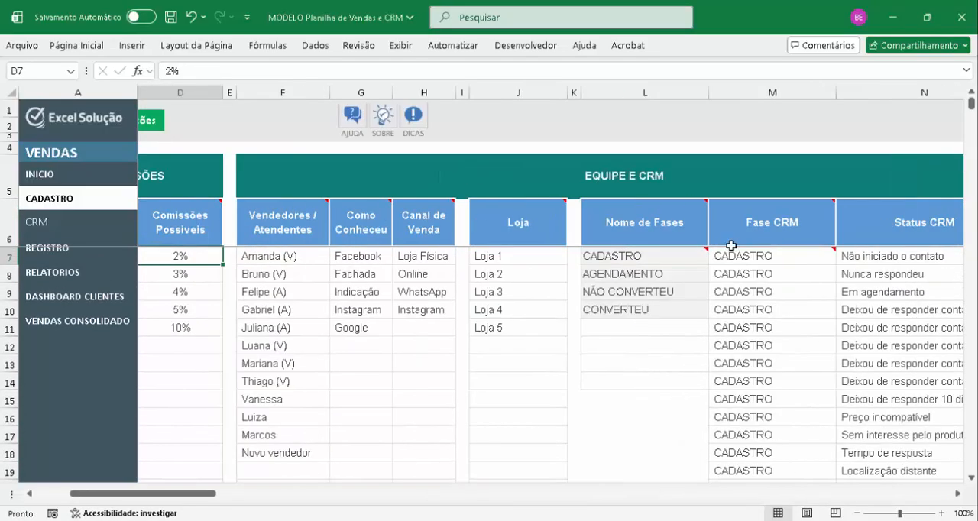
left_click(34, 224)
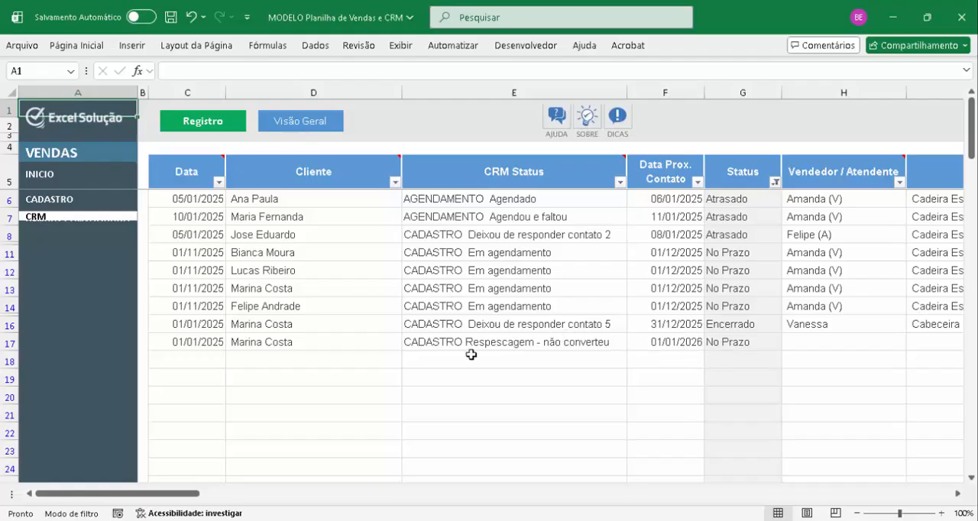
left_click(292, 325)
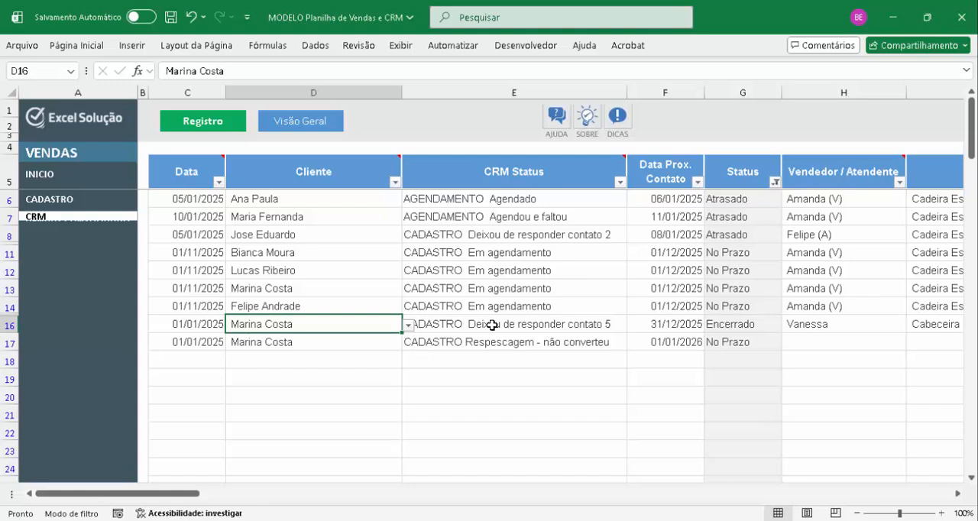
left_click(604, 325)
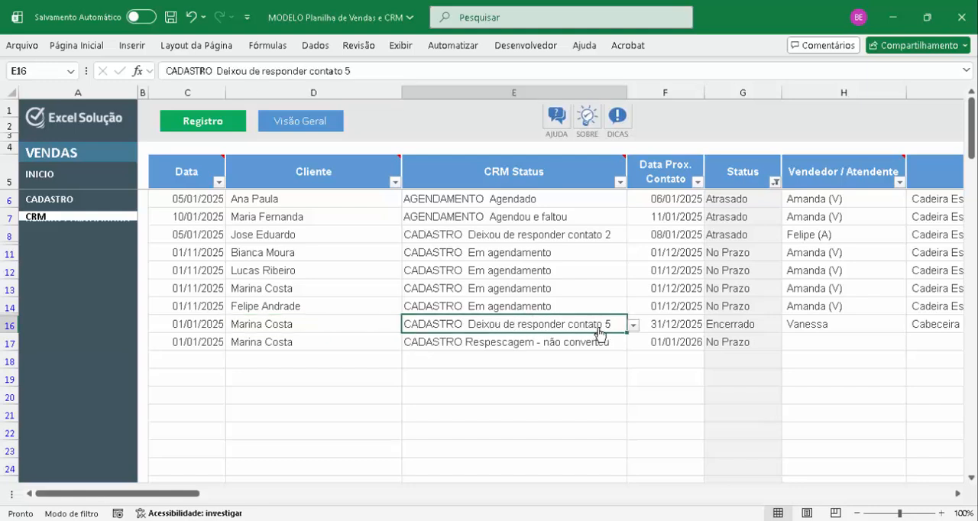
left_click(723, 328)
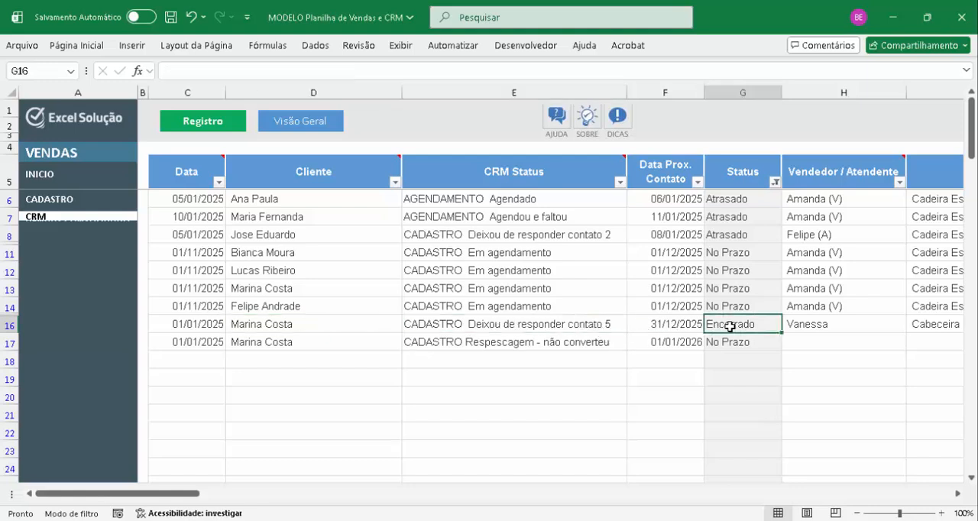
left_click(318, 344)
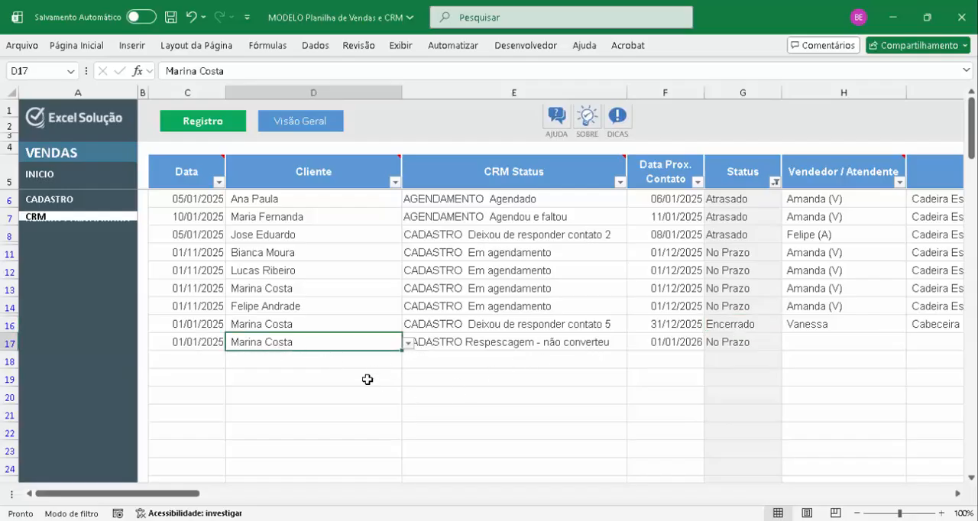
left_click(579, 348)
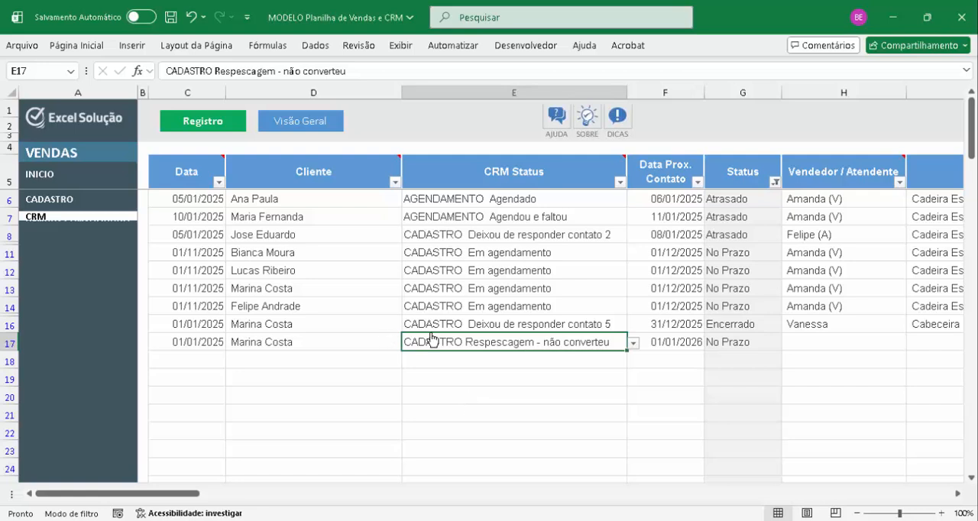
Set the row 16 record's CRM Status to CONVERTEU Adquiriu combo
left_click(496, 327)
key("alt+Down")
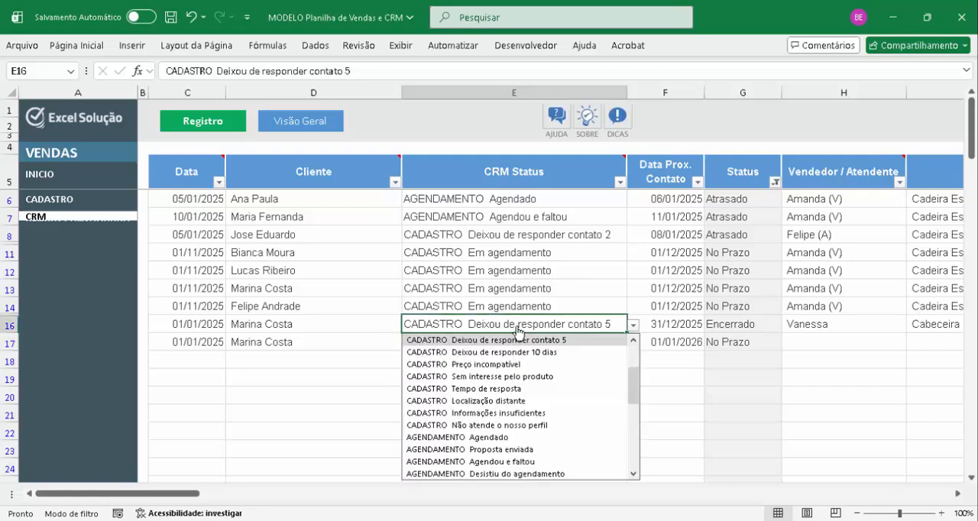
scroll(520, 412, "down", 5)
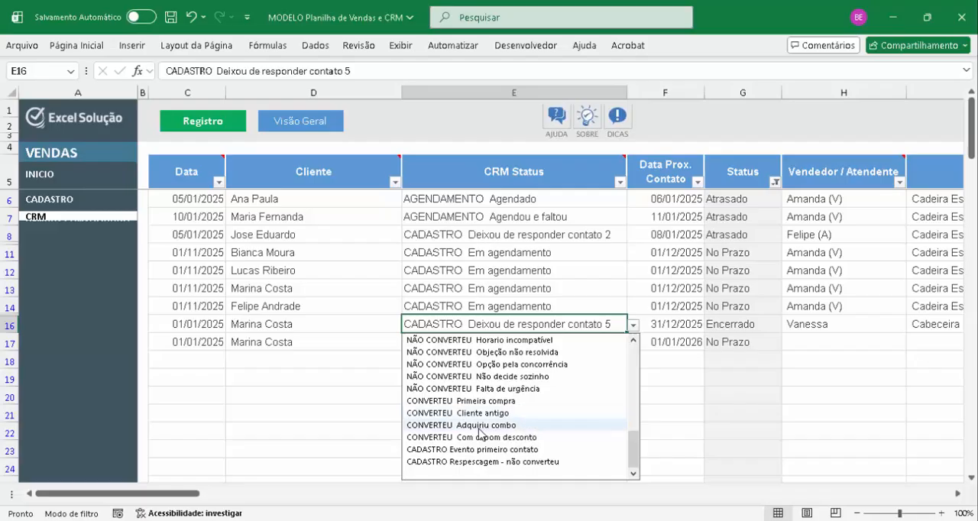
left_click(480, 426)
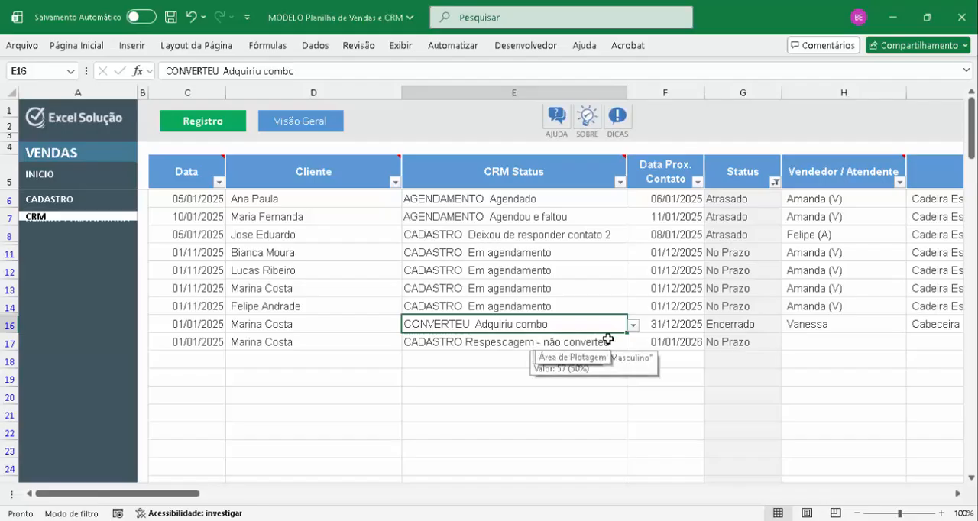
Look through the available CRM Status options for the row 17 record
left_click(495, 349)
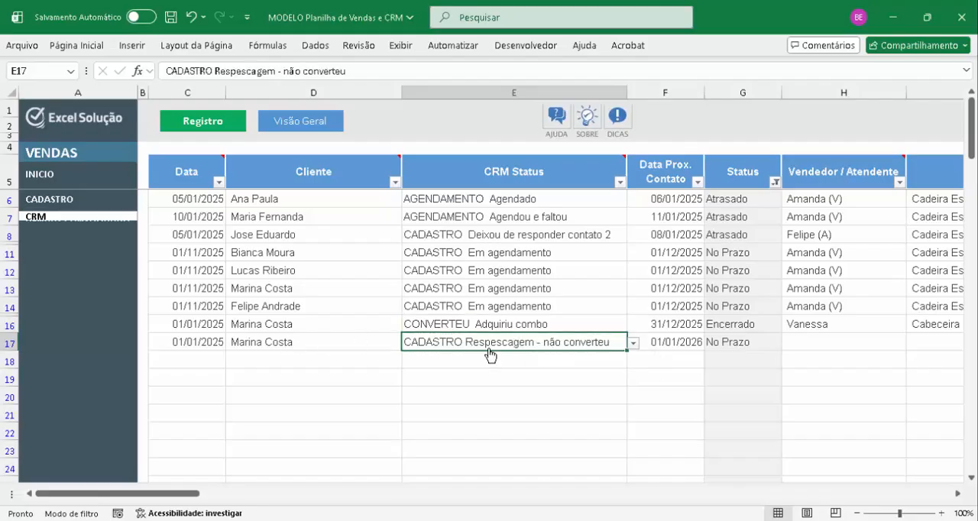
key("alt+Down")
scroll(539, 459, "down", 1)
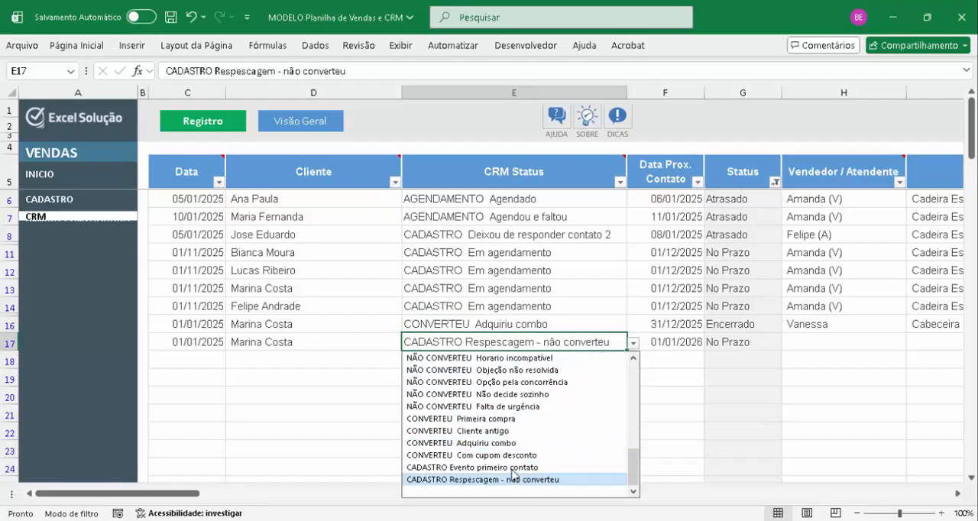
scroll(516, 466, "up", 8)
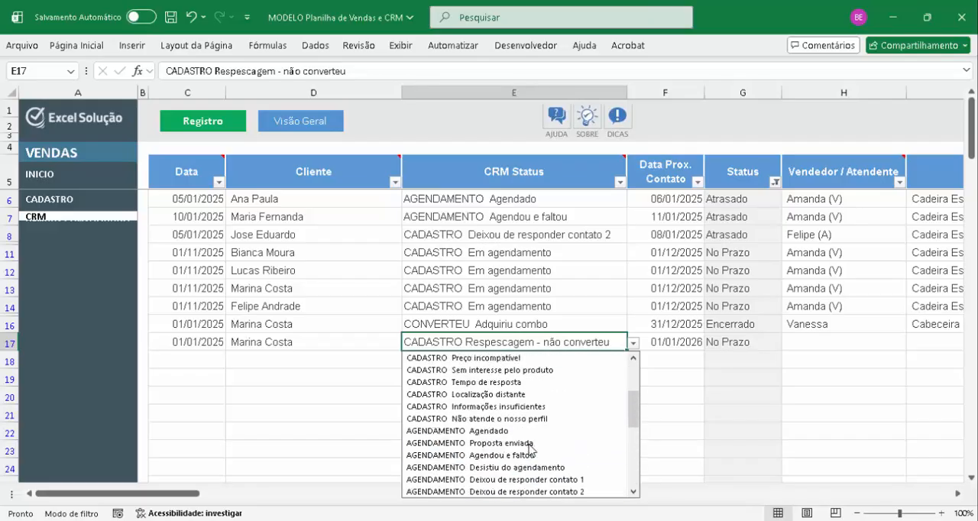
key("Escape")
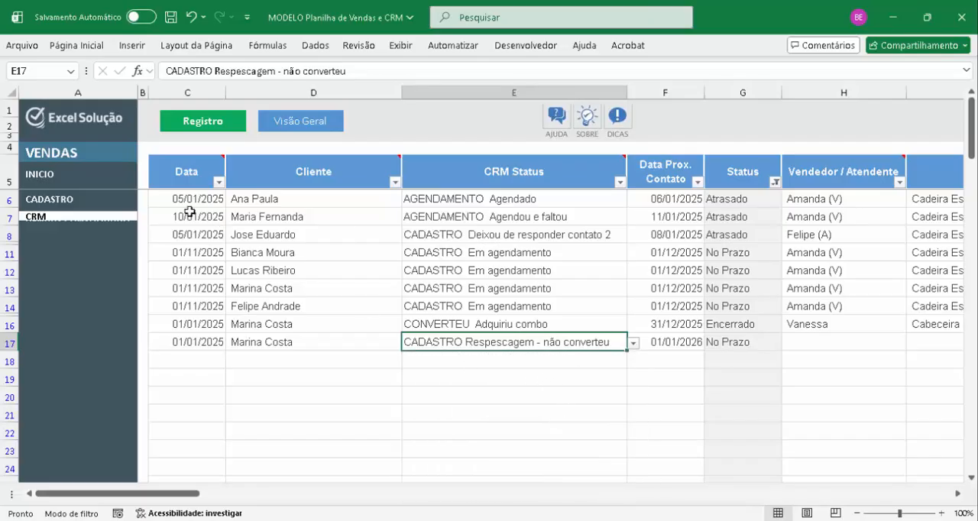
In the CADASTRO settings, add a new phase named RETORNO below CONVERTEU in the Nome de Fases list
left_click(55, 200)
left_click(277, 127)
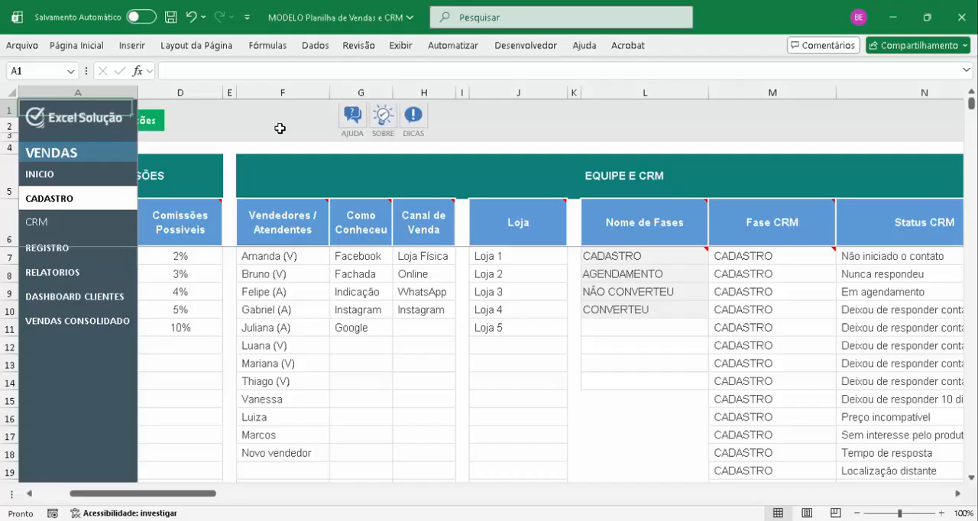
left_click(635, 310)
key("Down")
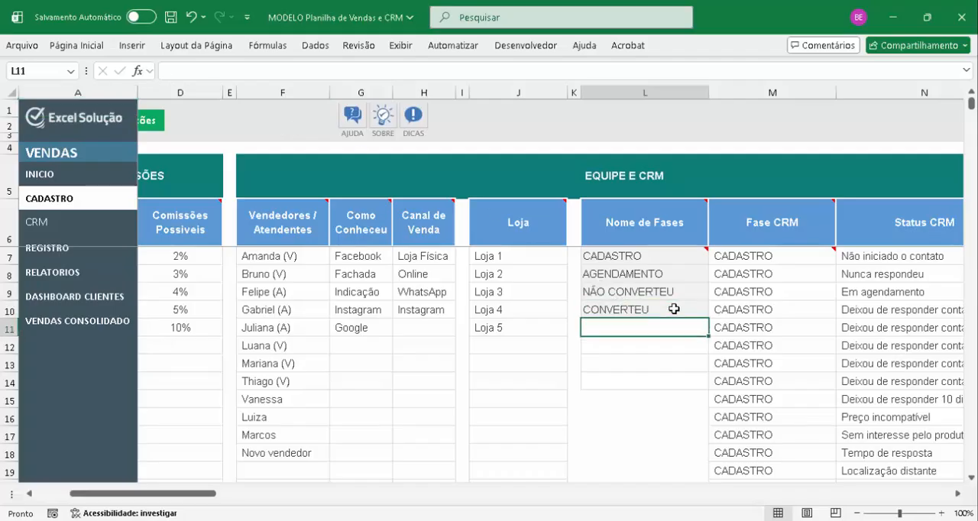
key("Caps_Lock")
type("retorn")
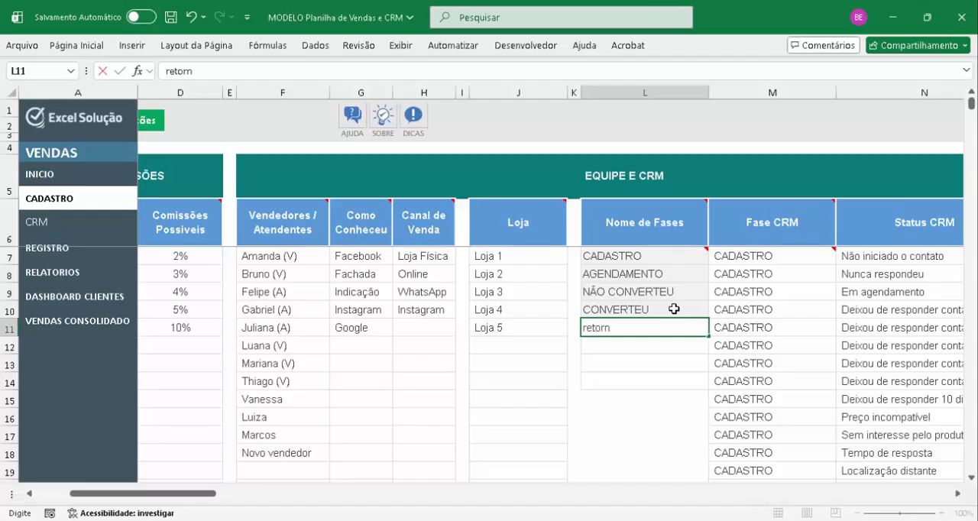
key("Caps_Lock")
key("BackSpace")
key("BackSpace")
key("BackSpace")
key("BackSpace")
key("BackSpace")
key("BackSpace")
type("RETORN")
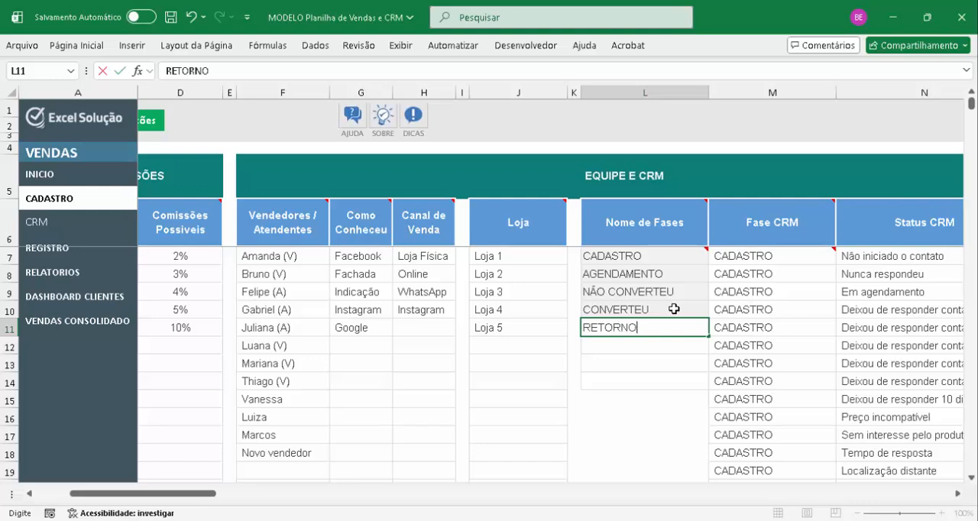
type("O")
key("Return")
key("Up")
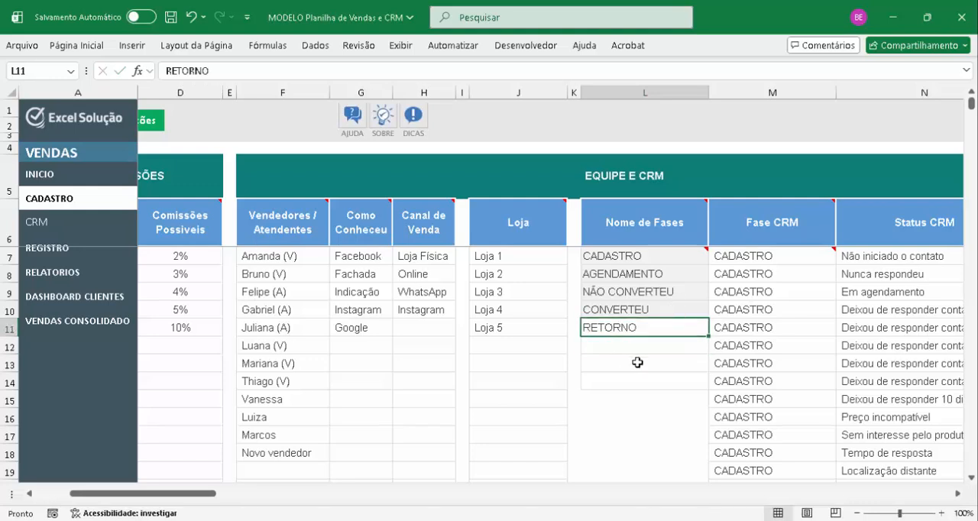
Enter RETORNO as the Fase CRM in the first empty row of the status table, row 46
left_click(780, 399)
key("ctrl+Down")
key("Down")
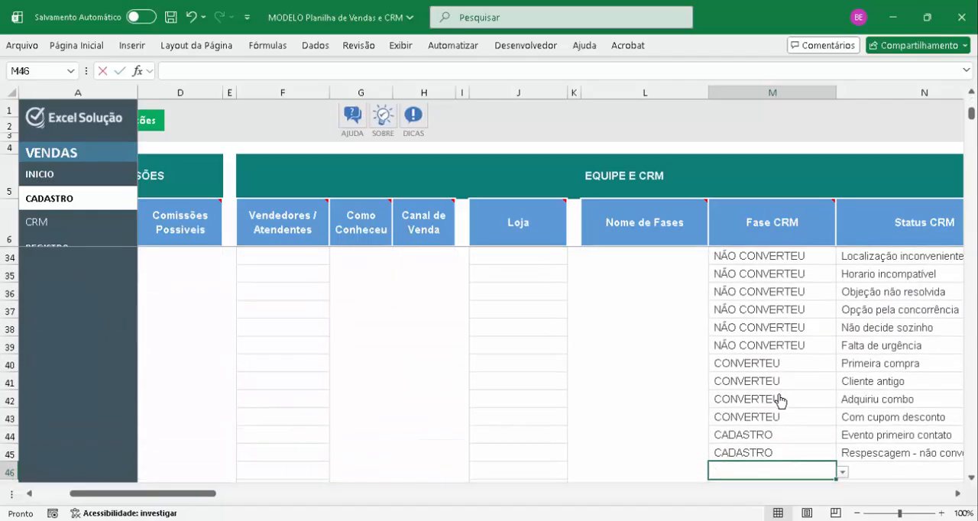
type("RETORNO")
key("Return")
Enter "Segunda compra" as the Status CRM of the RETORNO phase in row 46
key("Up")
key("Right")
key("Right")
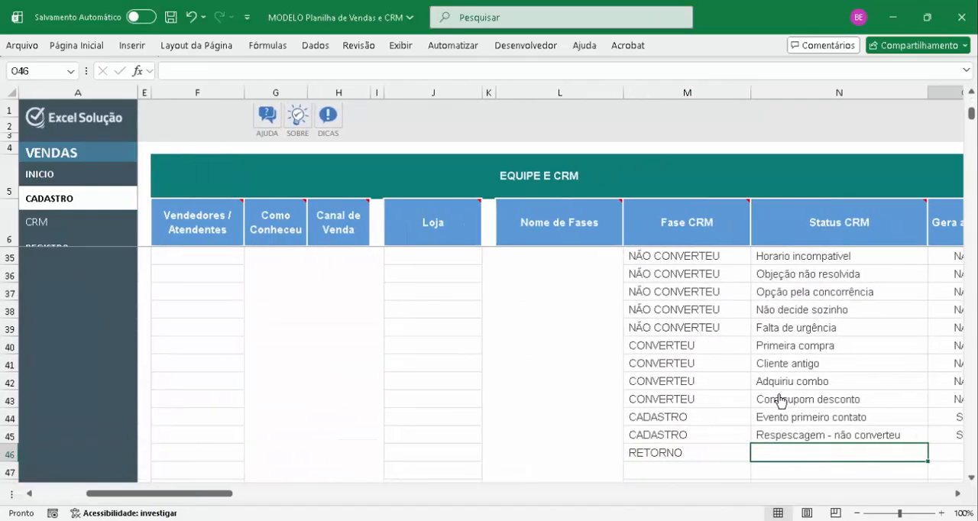
key("Left")
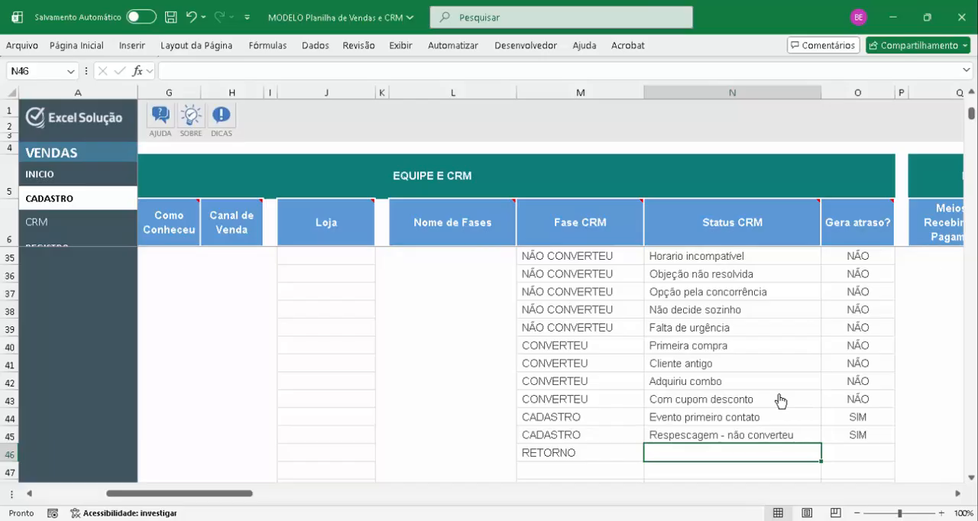
type("S")
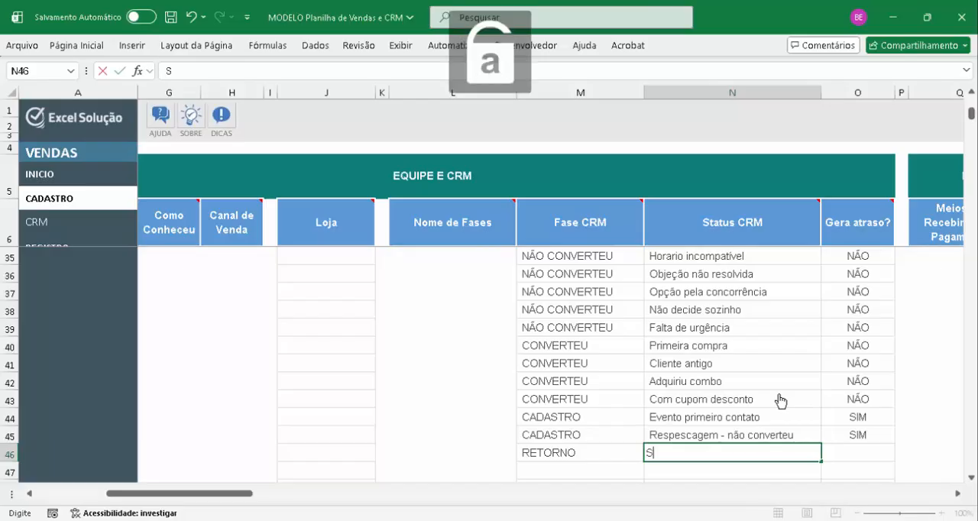
type("egunda compra")
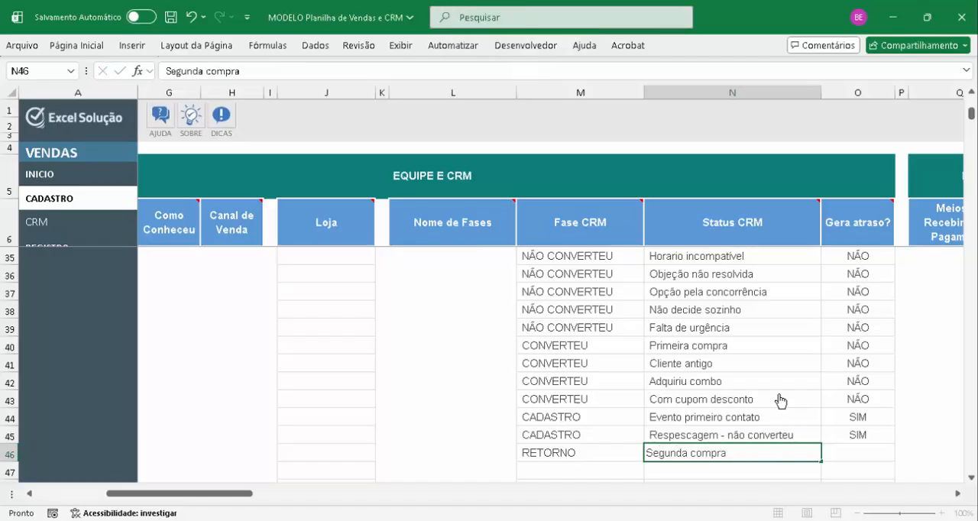
key("Return")
Set "Gera atraso?" to SIM for the "Segunda compra" status in row 46
key("Caps_Lock")
key("Up")
key("Right")
type("SIM")
key("Return")
key("Caps_Lock")
key("Up")
key("Left")
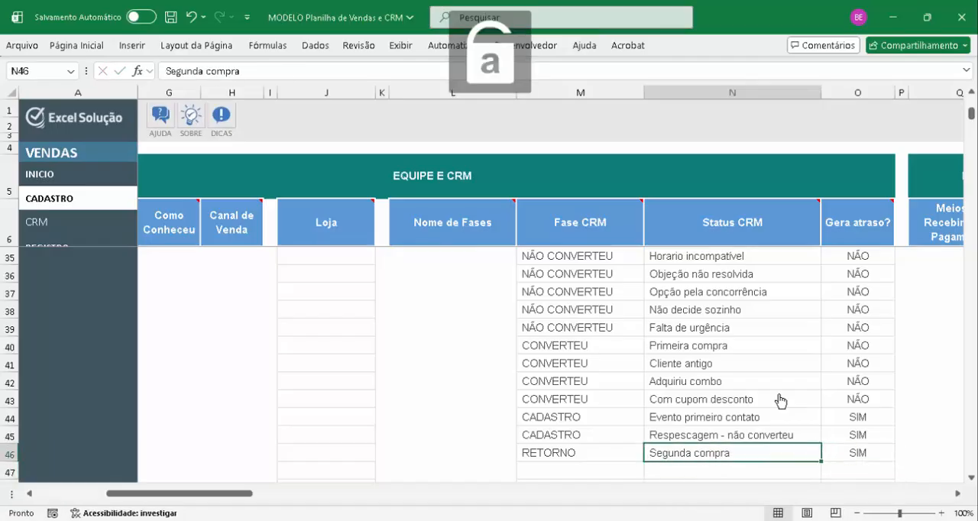
Back on the CRM sheet, change the row 17 record's CRM Status to RETORNO Segunda compra
key("Left")
key("ctrl+Up")
key("Down")
key("Left")
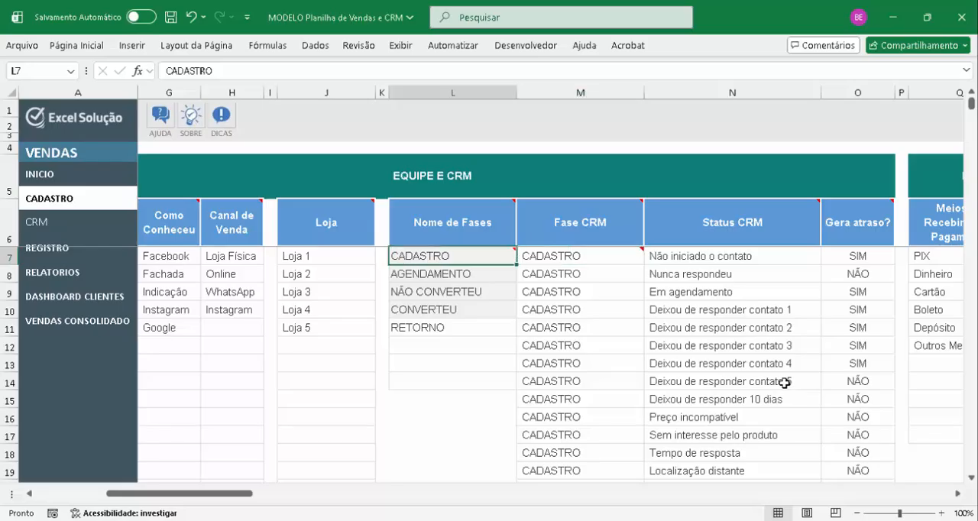
key("Left")
key("Left")
key("Left")
key("Left")
key("Left")
key("Left")
key("Left")
key("Left")
key("Left")
left_click(46, 224)
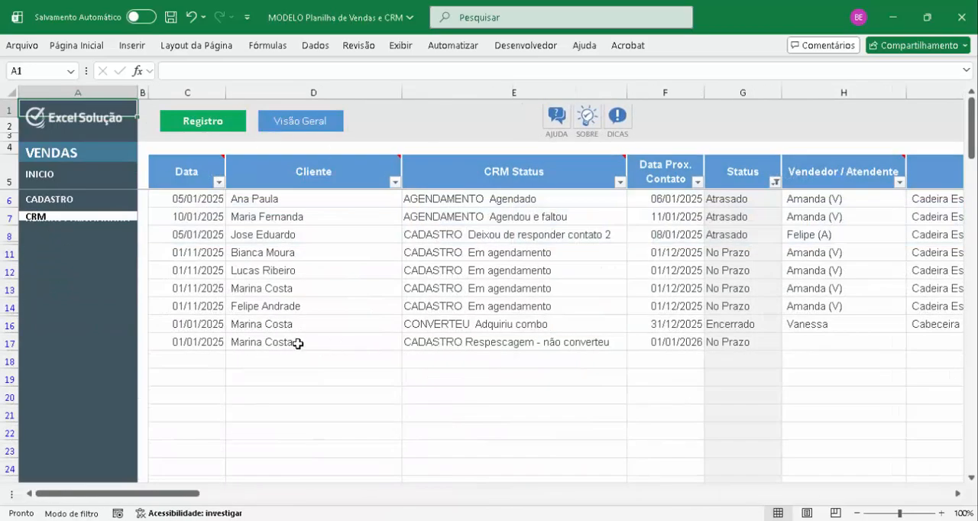
left_click(435, 344)
left_click(634, 343)
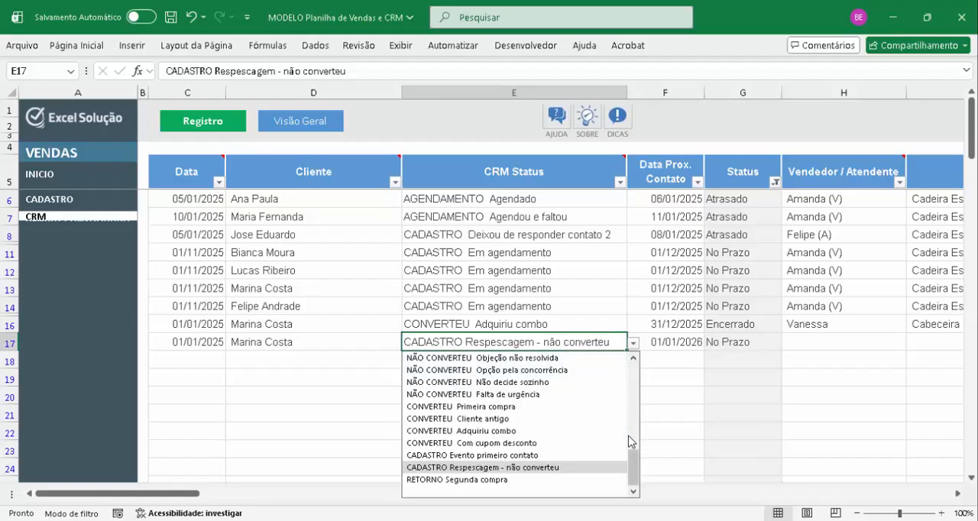
left_click(490, 480)
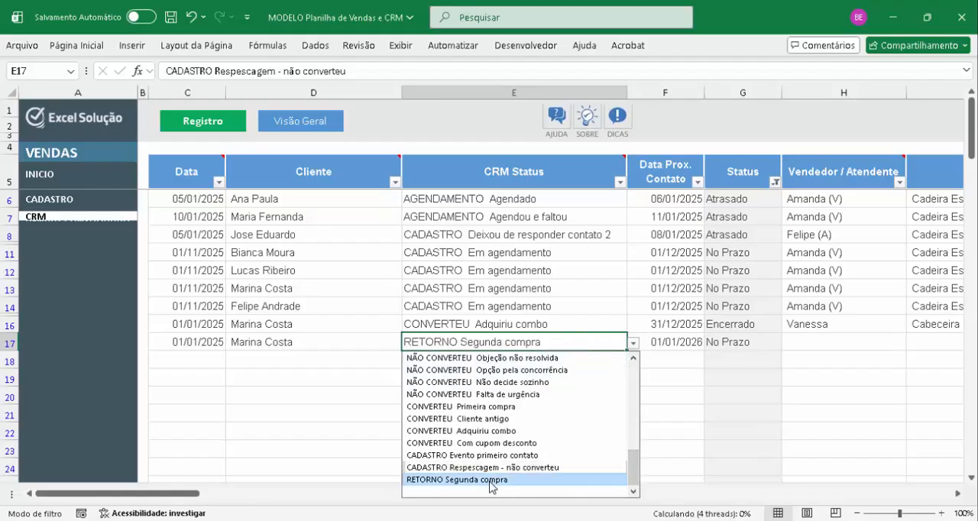
Review the CRM records in rows 16 and 17, from date and CRM Status through seller, base product and remarks
left_click(317, 325)
key("Left")
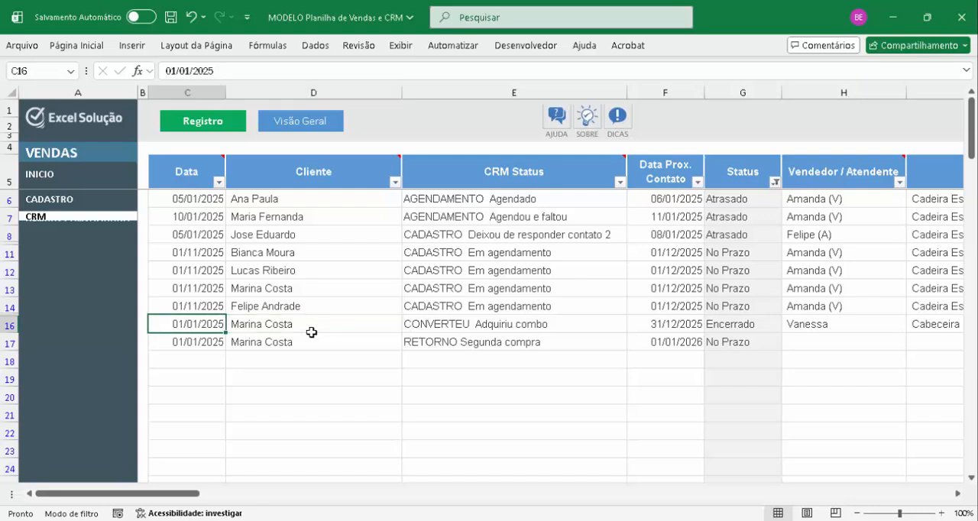
key("Right")
key("Right")
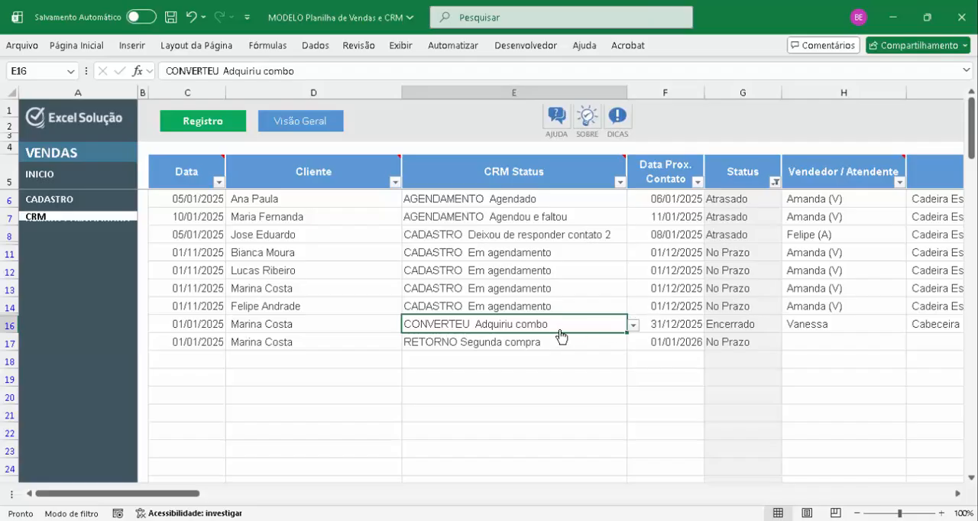
left_click(444, 348)
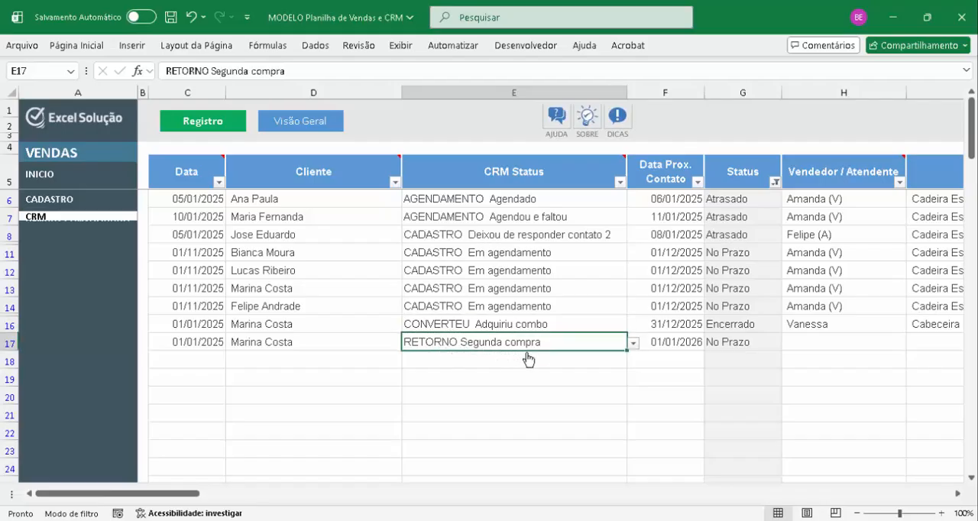
key("Right")
key("Right")
key("Right")
key("Right")
key("Right")
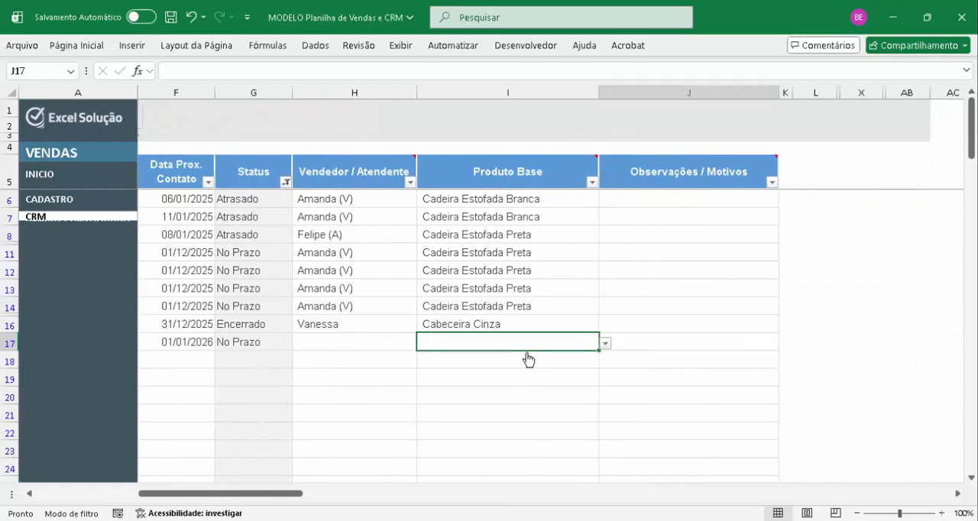
key("Right")
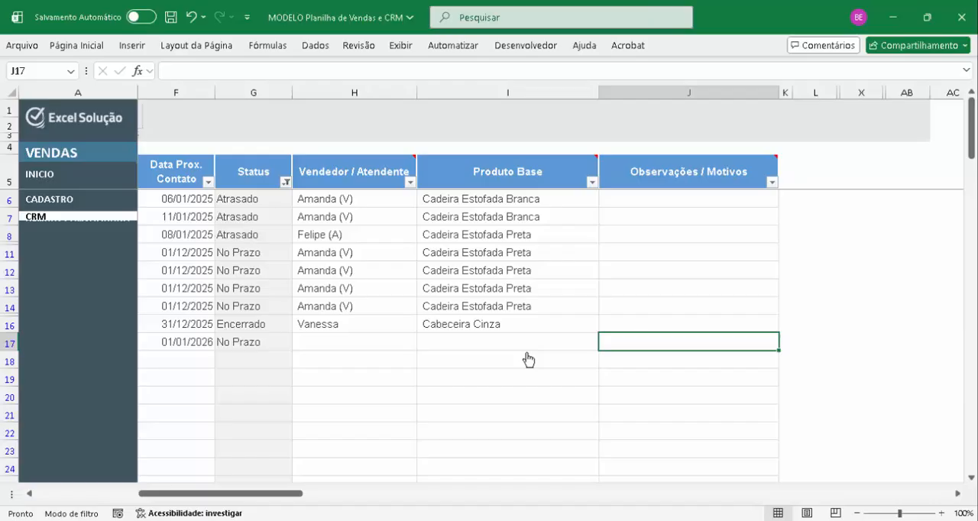
key("Left")
key("Left")
key("Left")
key("Left")
key("Left")
key("Left")
key("Left")
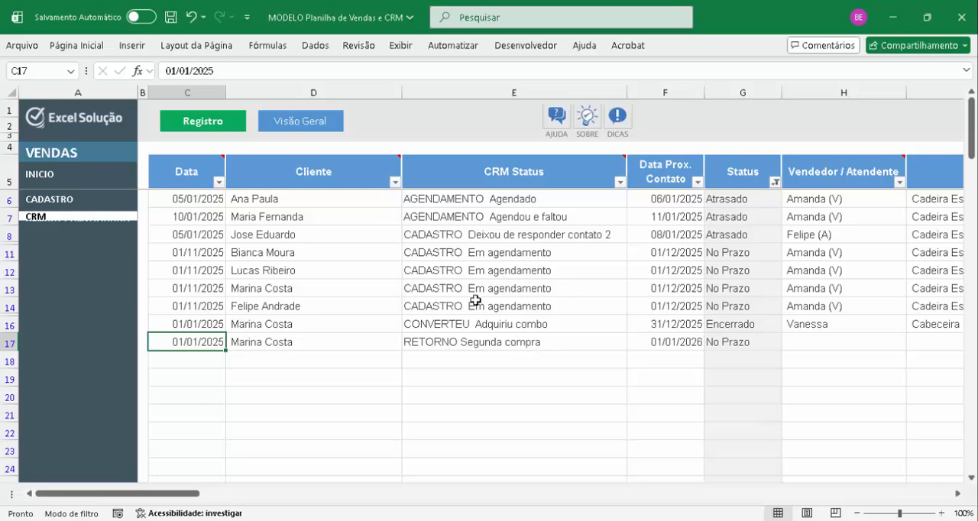
Review the CADASTRO settings tables for acquisition source, sales channel, store, CRM phases and statuses, delay setting and payment methods
left_click(69, 198)
left_click(309, 134)
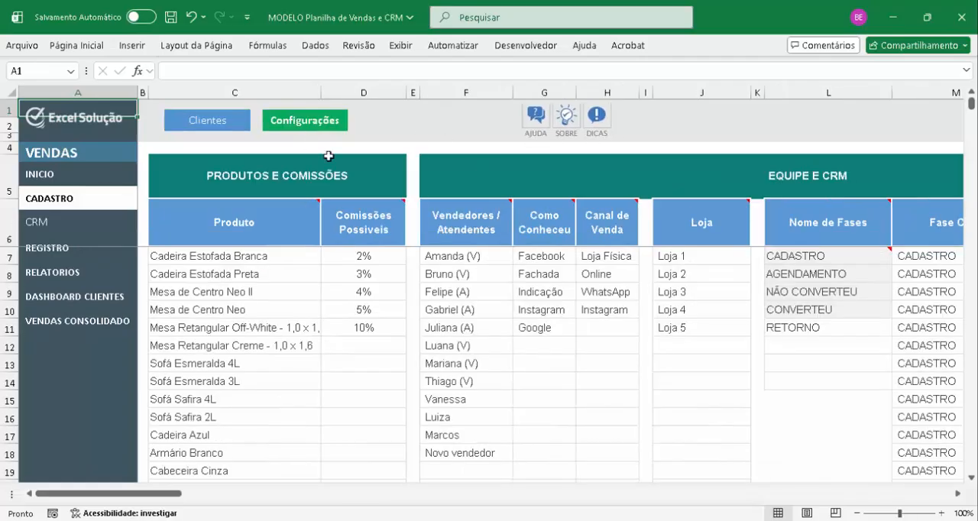
left_click(549, 272)
key("Right")
key("Right")
key("Right")
key("Right")
key("Right")
key("Right")
key("Right")
key("Right")
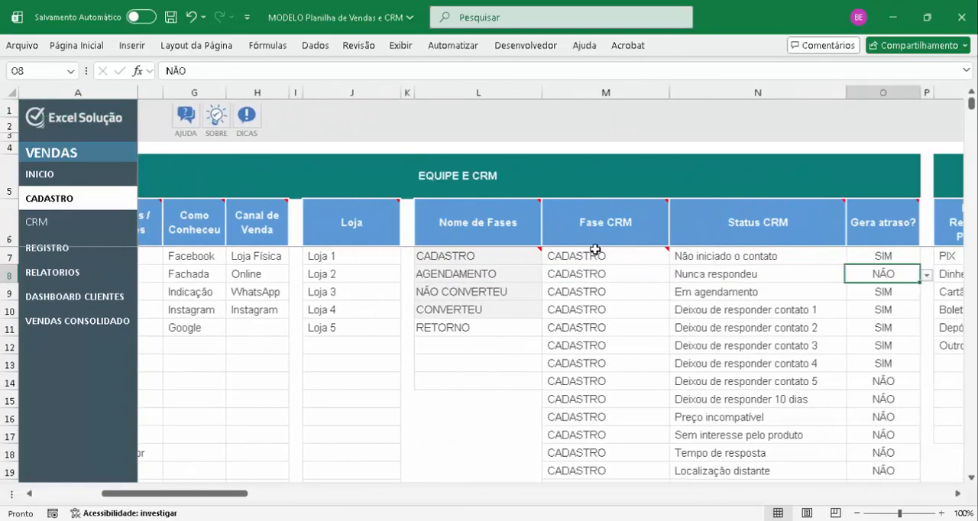
key("Right")
key("Right")
key("Left")
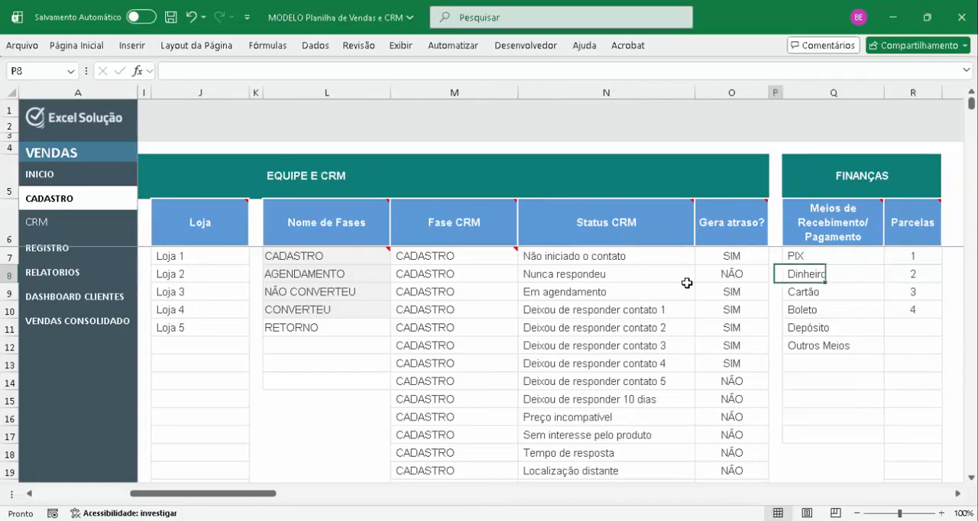
key("Left")
key("Left")
key("Left")
key("Left")
key("Left")
key("Left")
key("Left")
key("Left")
key("Left")
key("Left")
key("Left")
key("Left")
key("Left")
key("Left")
key("Left")
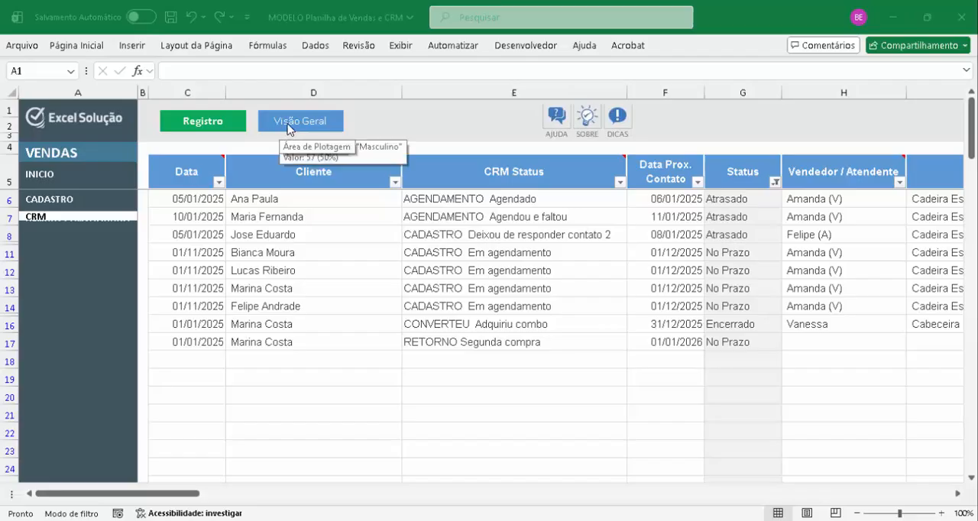
Open the CRM overview and examine the monthly sales funnel, the status table by phase and the two status charts
left_click(324, 125)
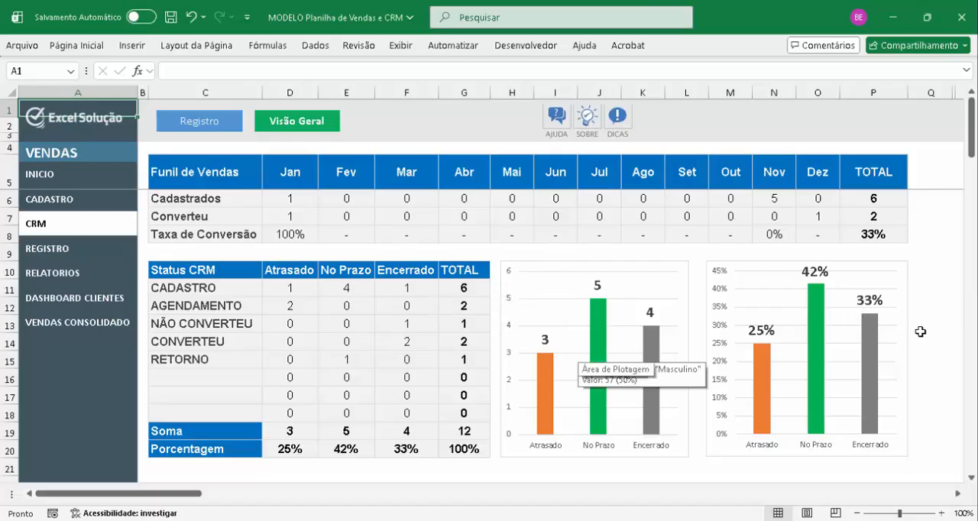
scroll(922, 332, "down", 2)
scroll(921, 332, "up", 2)
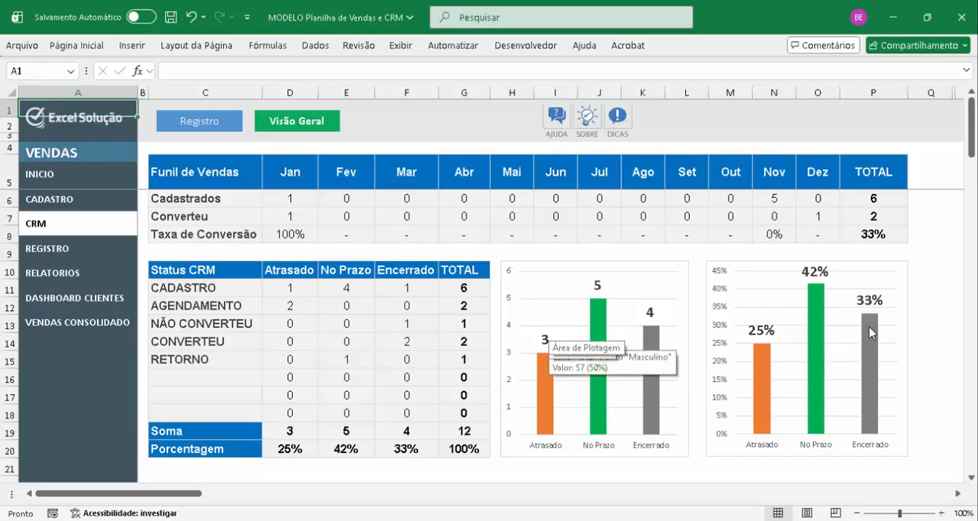
mouse_move(872, 327)
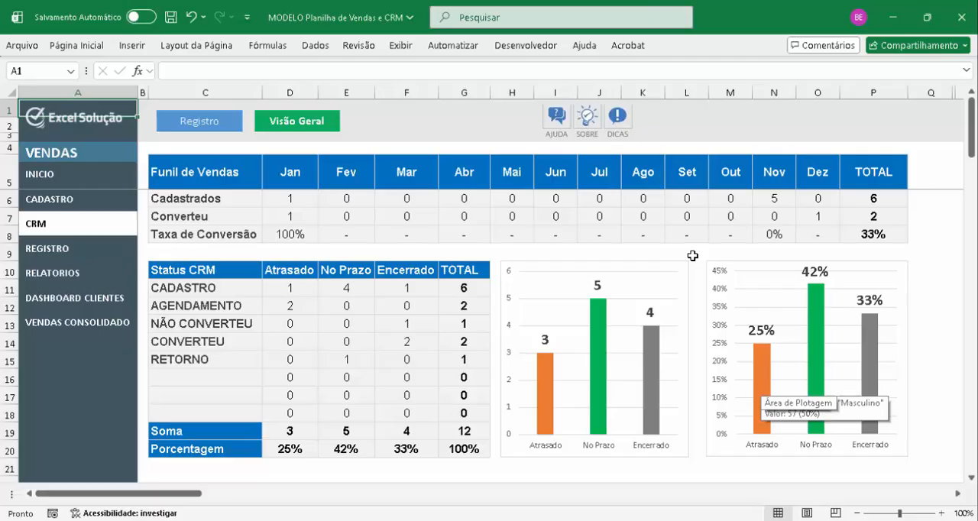
Look briefly at the REGISTRO, CADASTRO and CRM sheets in turn
left_click(77, 257)
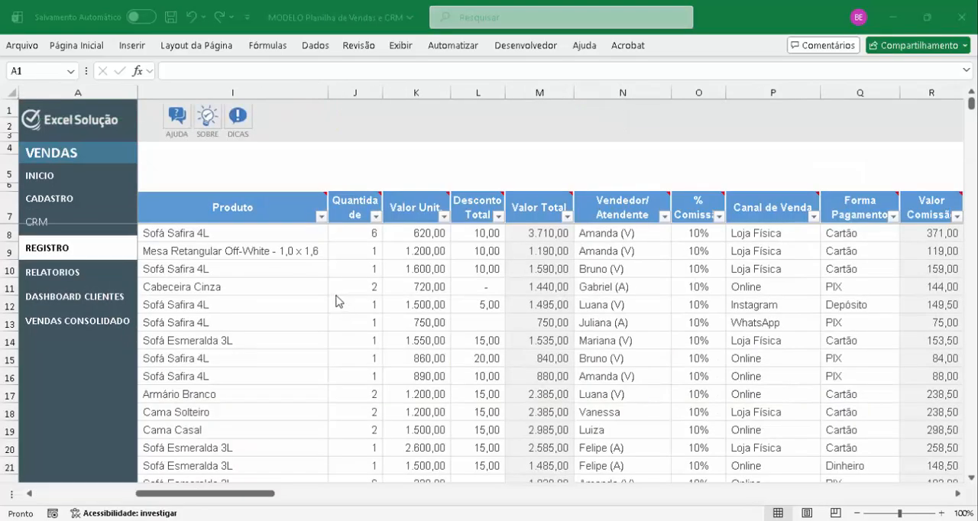
left_click(72, 200)
left_click(54, 228)
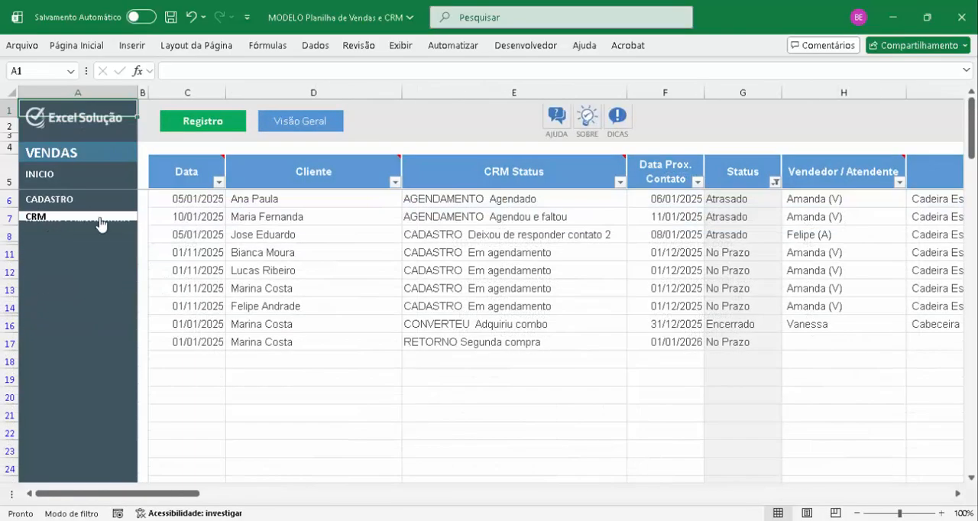
left_click(59, 201)
On the REGISTRO sheet, start a new sale in the first empty row, 124, dated 01/01/2025
left_click(77, 252)
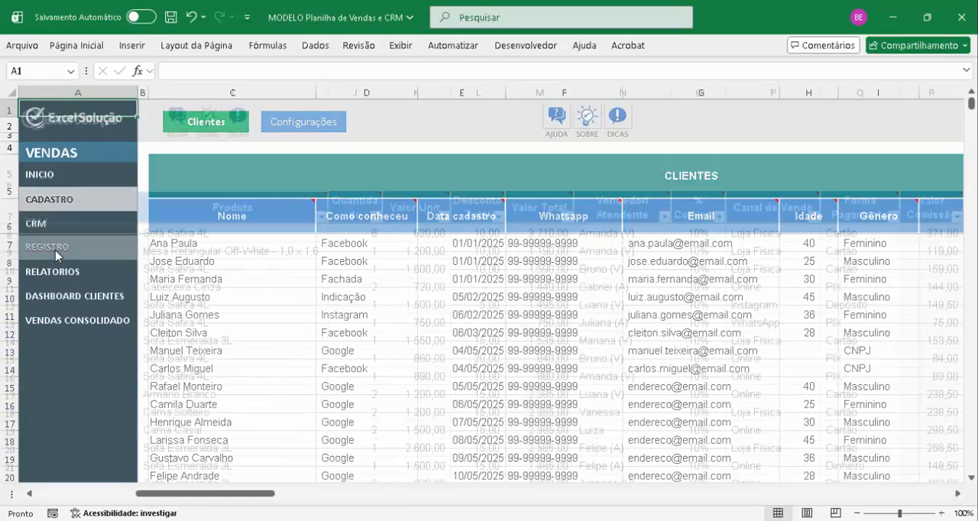
left_click(253, 258)
key("Left")
key("Left")
key("Left")
key("Left")
key("Left")
key("Left")
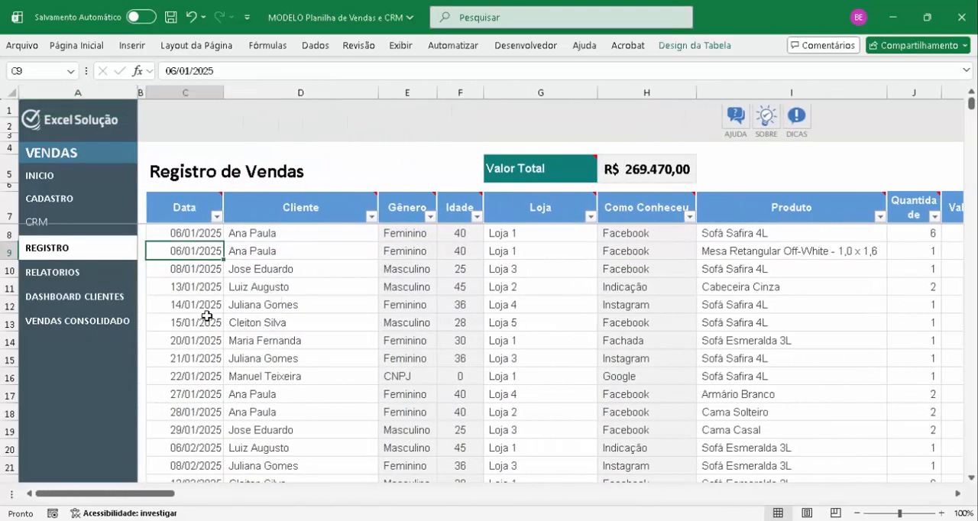
key("ctrl+Down")
key("Down")
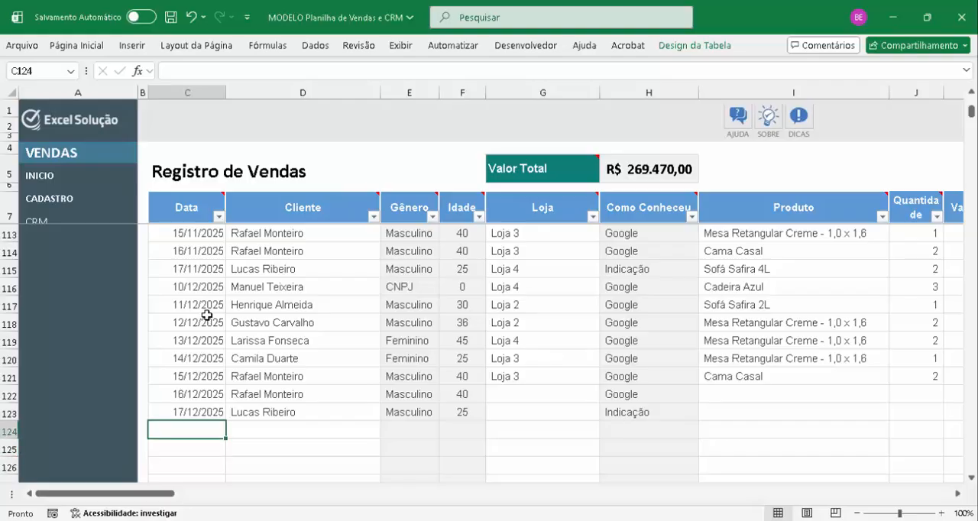
type("1/1")
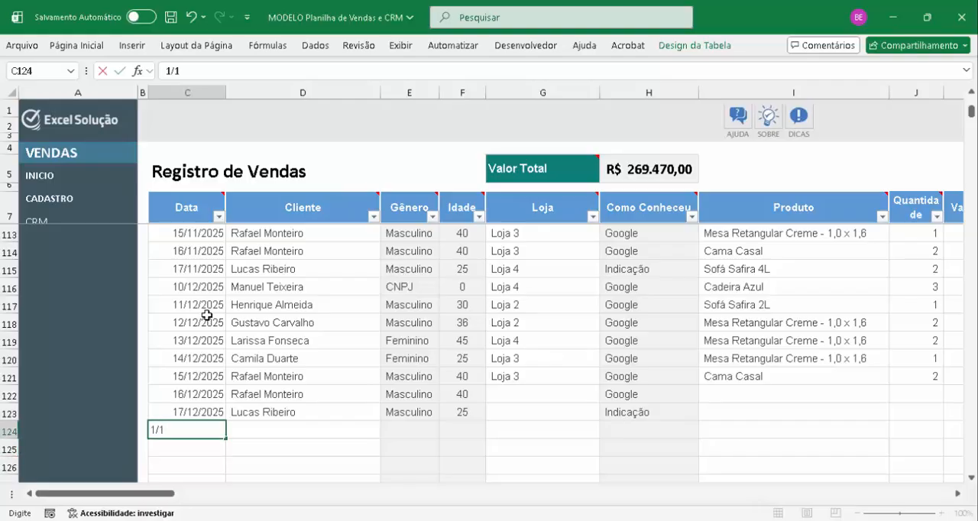
type("/01")
key("Tab")
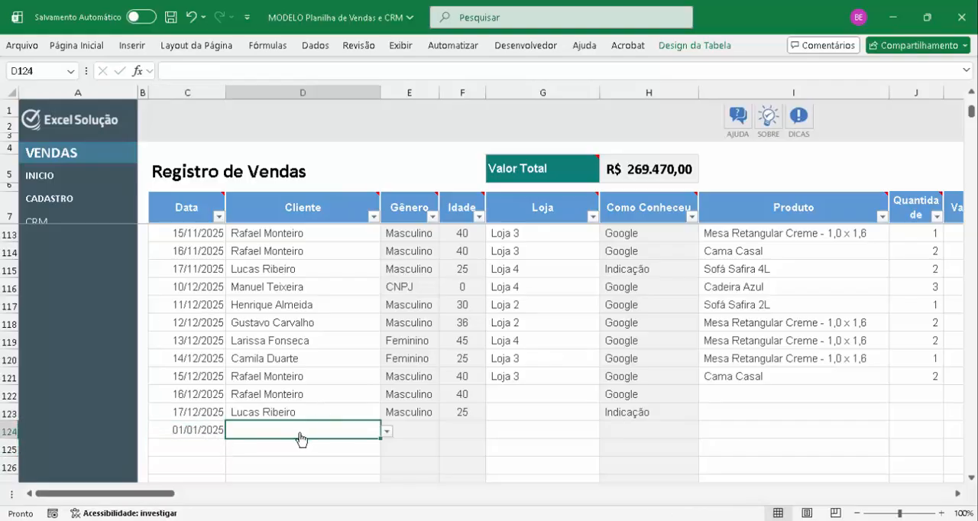
Choose an existing client as the Cliente of the row 124 sale and check the Gênero and Idade fields
left_click(306, 353)
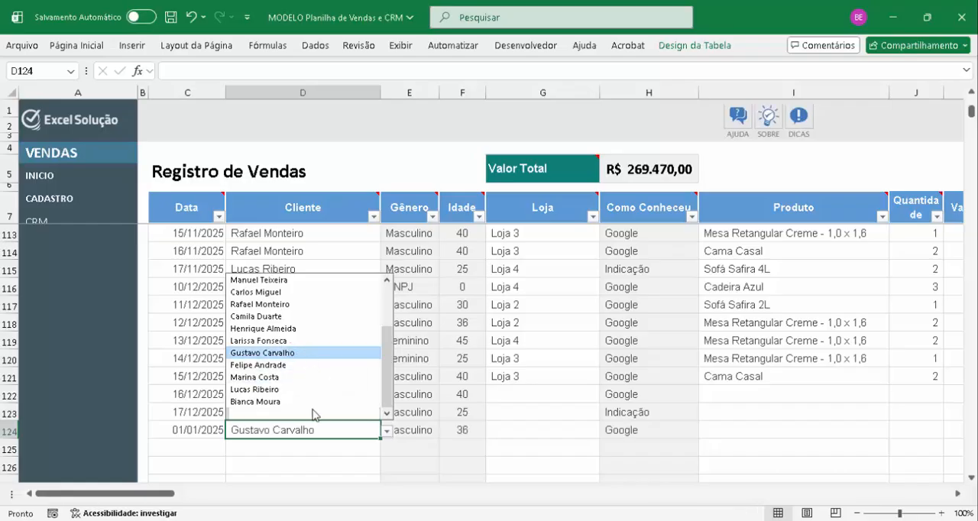
key("Tab")
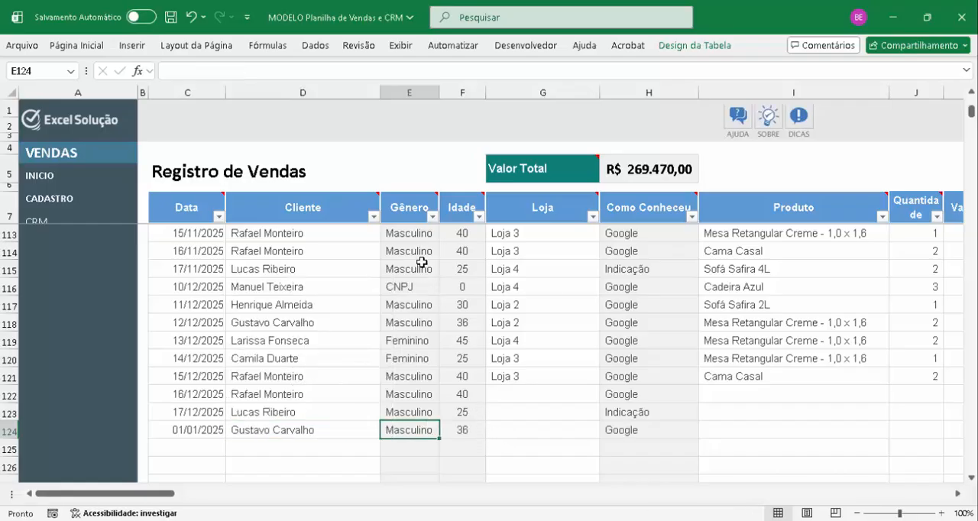
left_click(459, 433)
key("Left")
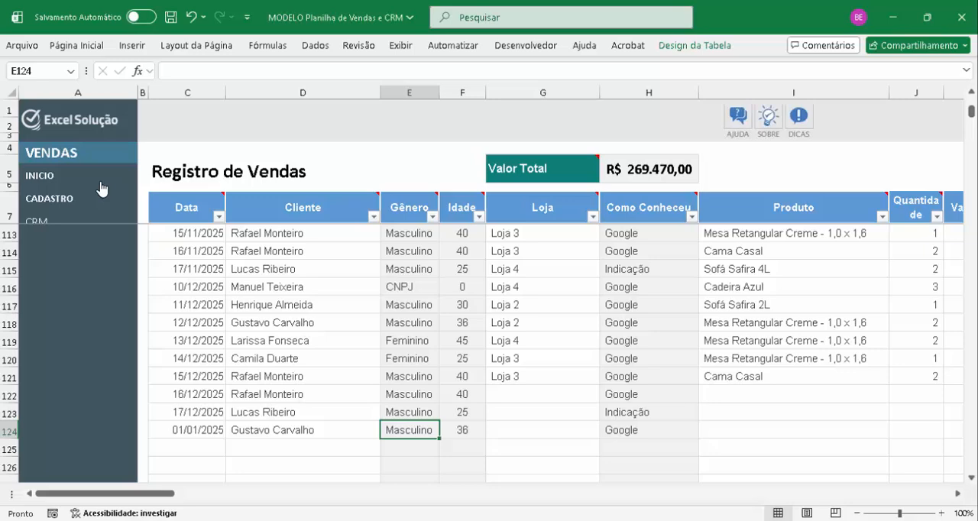
Go to the client list in CADASTRO and look through the names for the client of the new sale
left_click(61, 200)
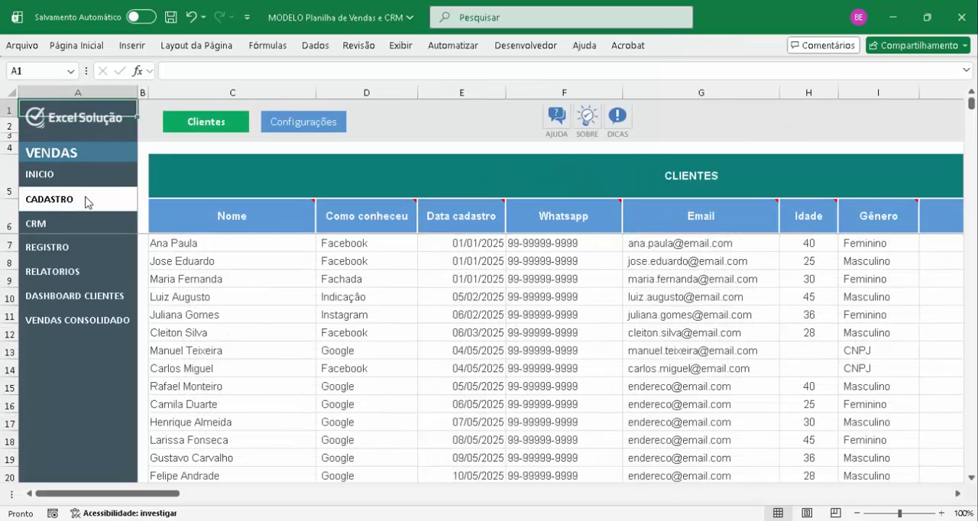
left_click(230, 253)
key("Down")
key("Up")
key("Down")
key("Down")
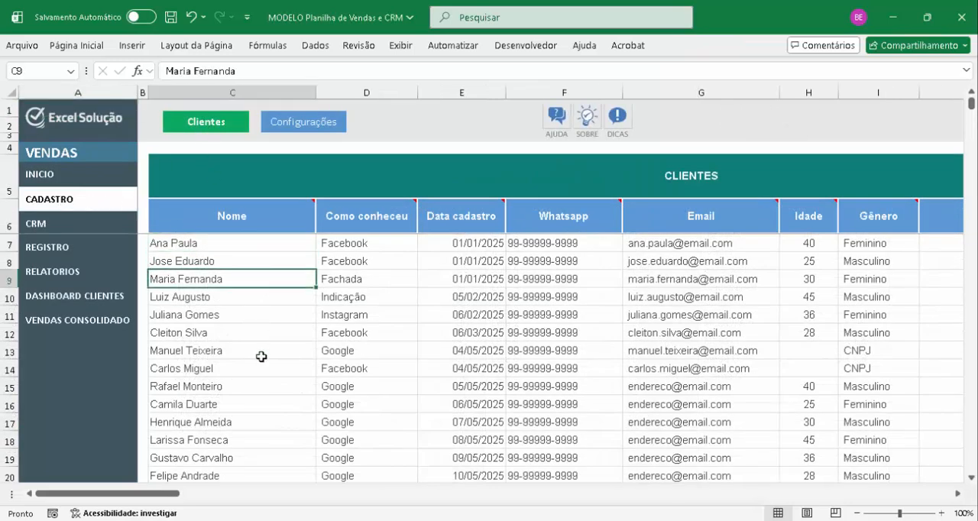
key("Down")
key("Down")
Examine the row 19 client's acquisition source, registration date, WhatsApp, email, age and available gender options
left_click(376, 462)
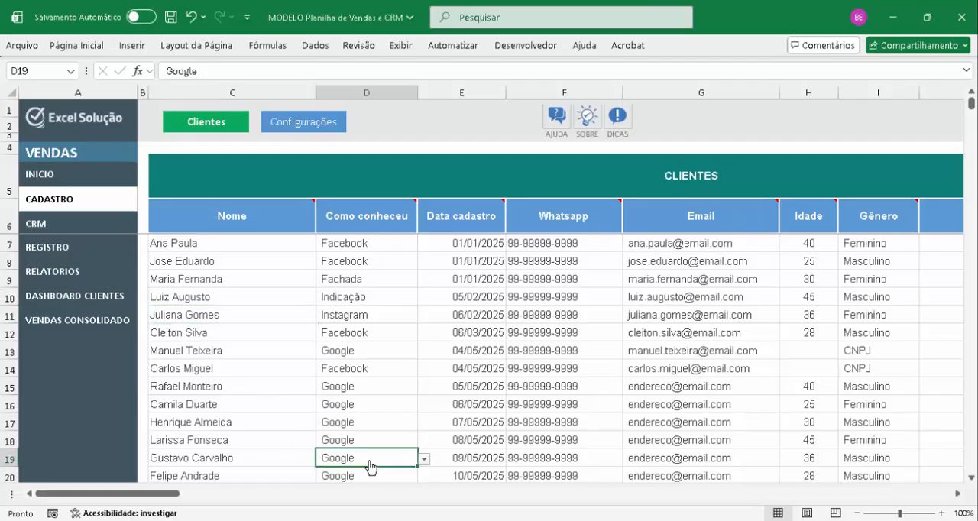
key("alt+Down")
key("Tab")
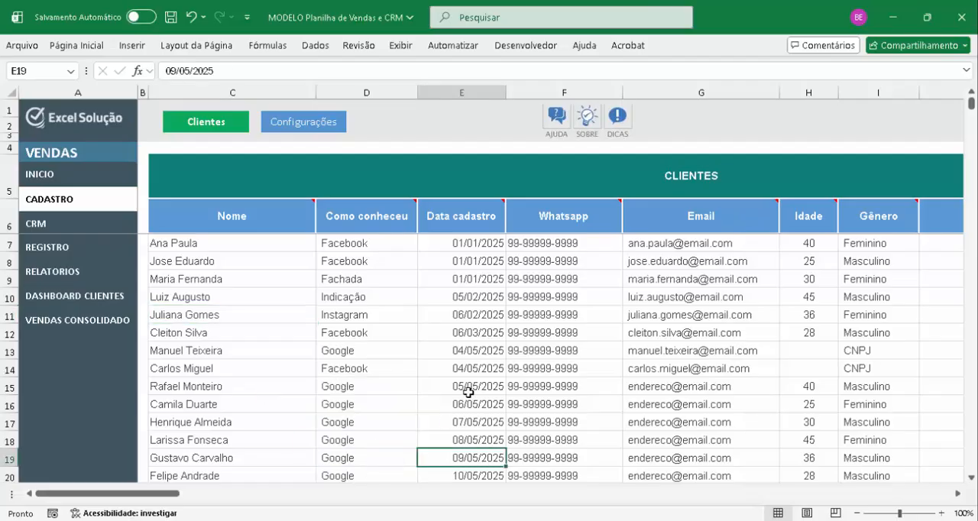
key("Tab")
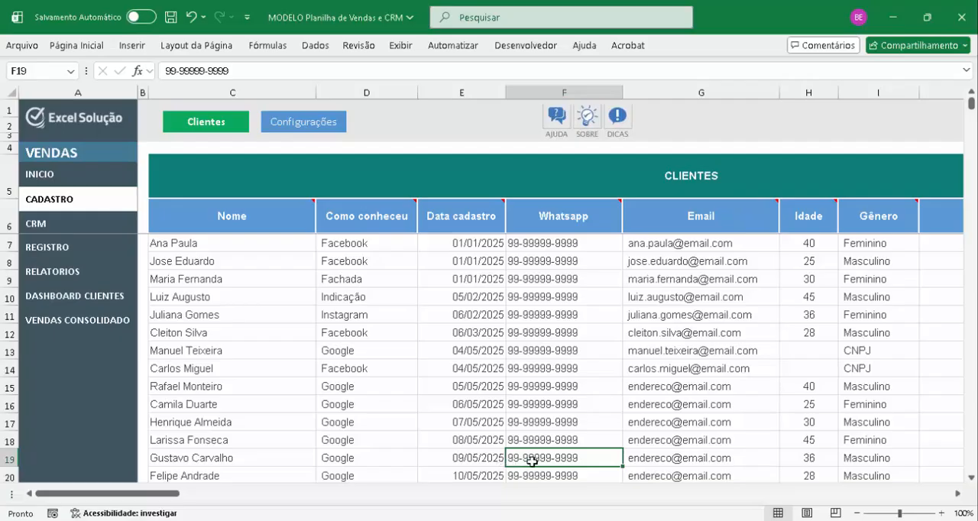
key("Tab")
key("Tab")
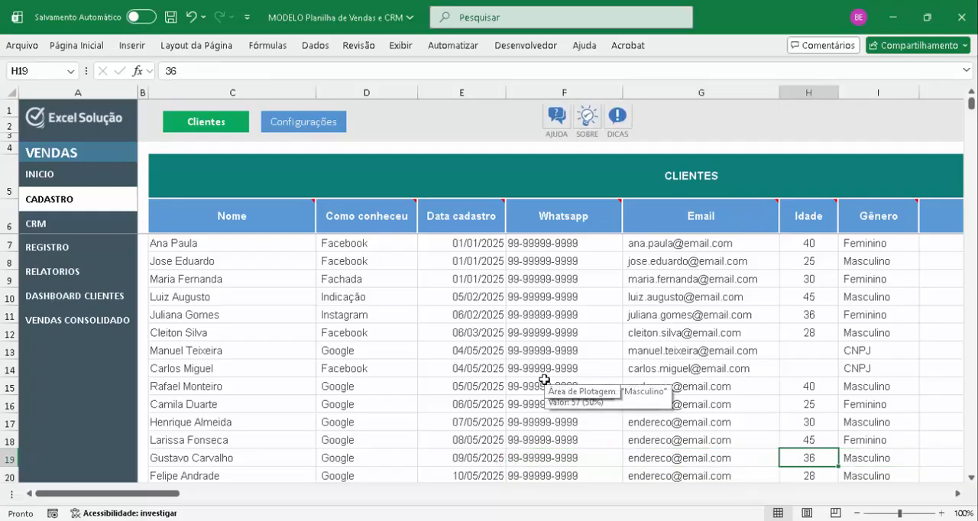
key("Tab")
key("alt+Down")
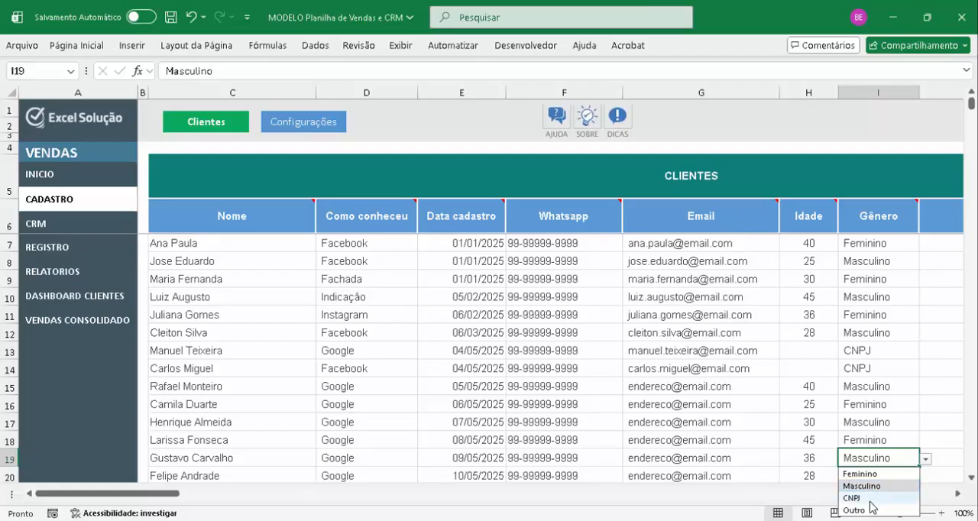
key("Escape")
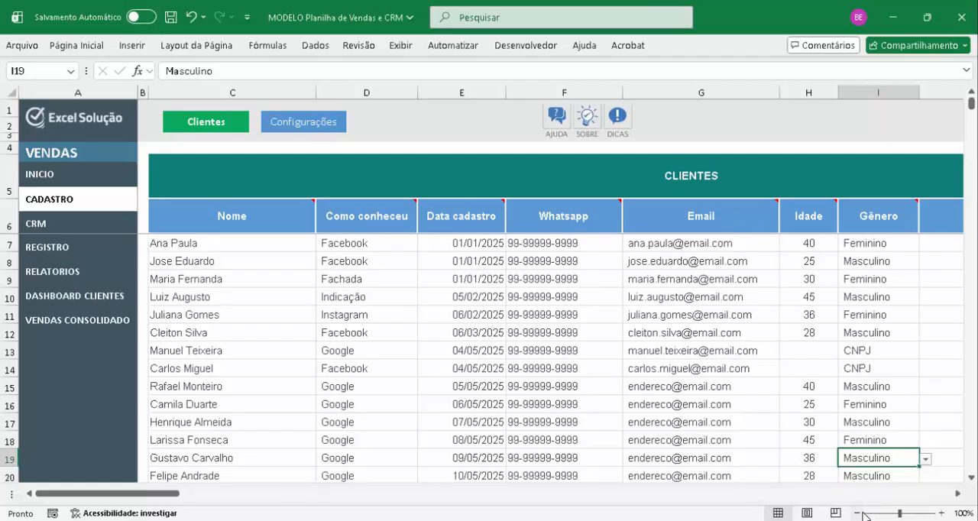
key("Right")
key("Left")
key("Left")
key("Left")
key("Left")
key("Left")
key("Left")
key("Left")
key("Left")
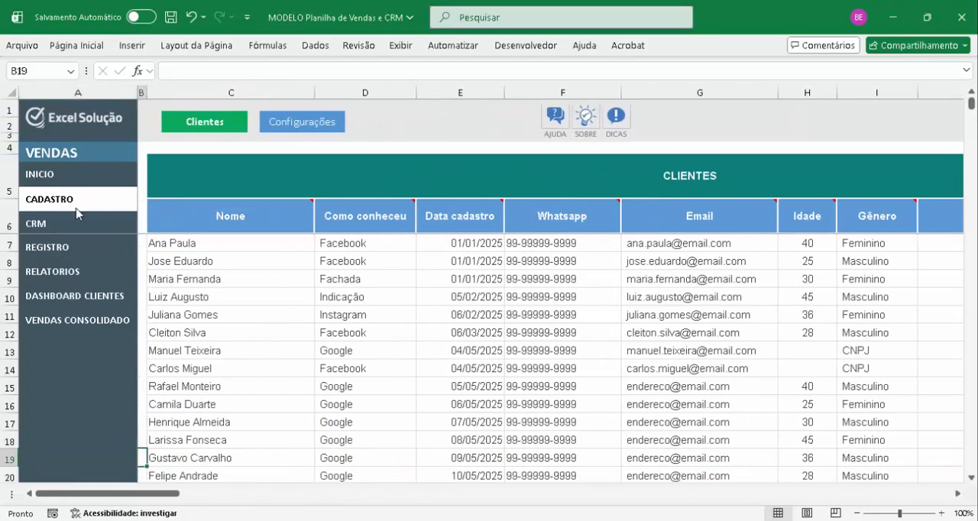
Return to the REGISTRO sheet and set the Loja of the row 124 sale to Loja 4
left_click(55, 255)
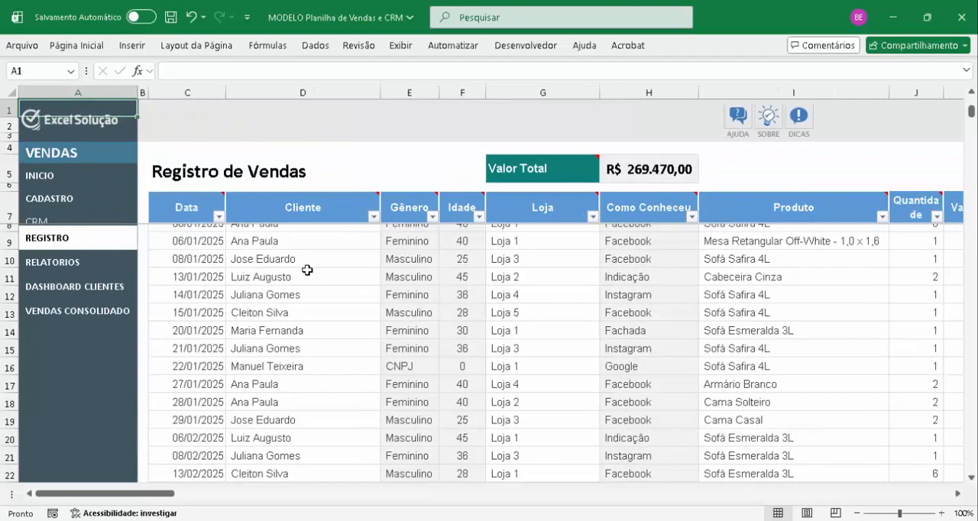
scroll(305, 282, "down", 20)
left_click(264, 374)
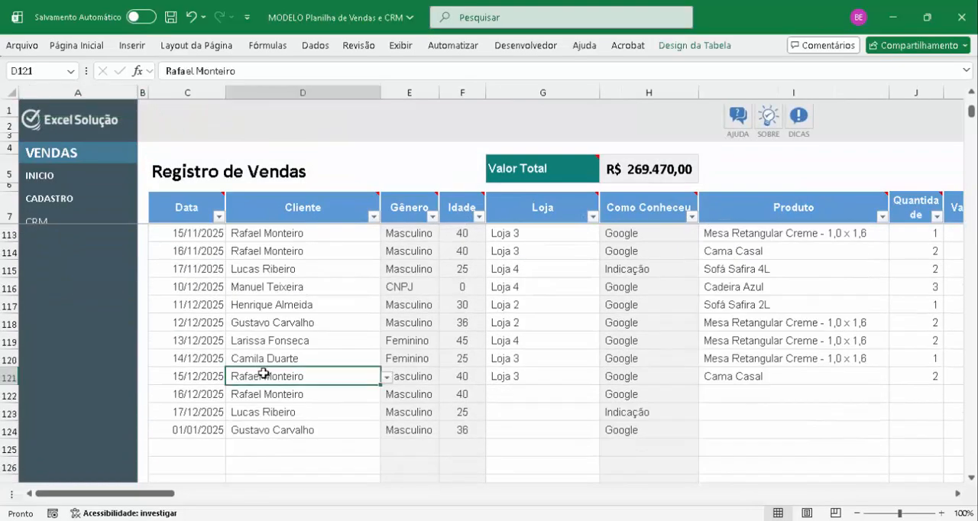
key("Down")
key("Down")
key("Down")
key("Right")
key("Right")
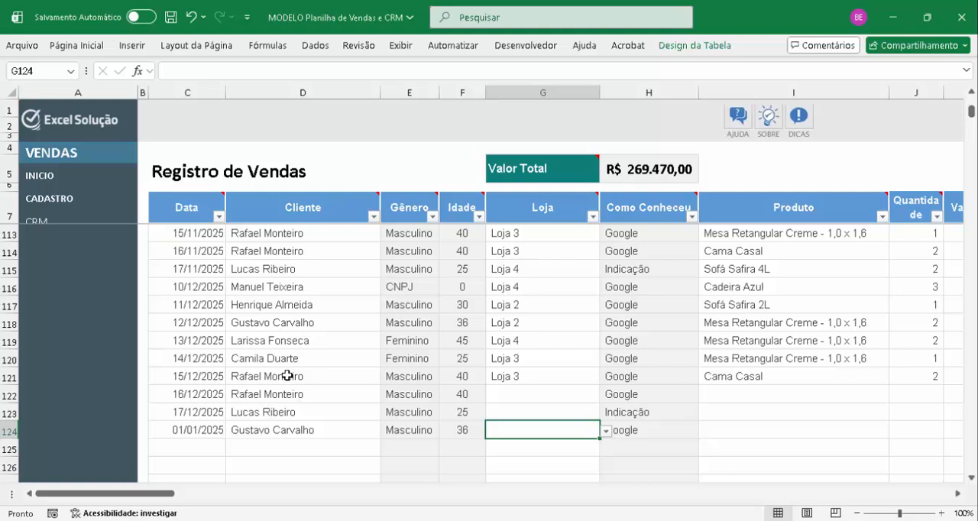
left_click(606, 431)
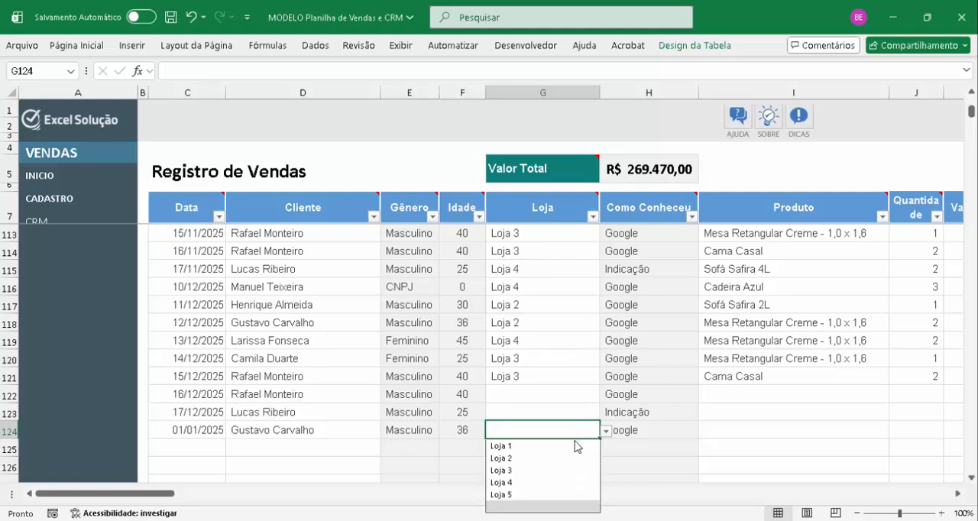
left_click(527, 483)
Set the Produto of the row 124 sale to Cabeceira Cinza
key("Tab")
key("Tab")
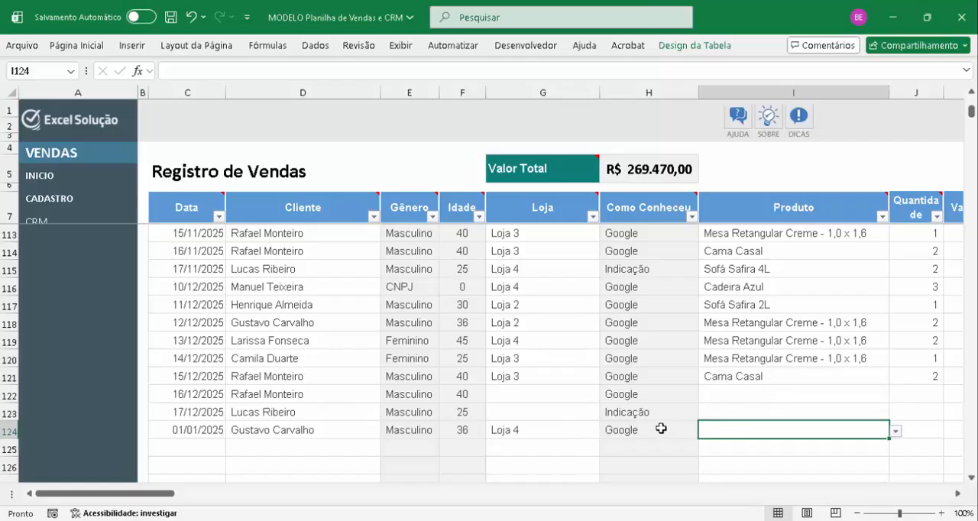
key("alt+Down")
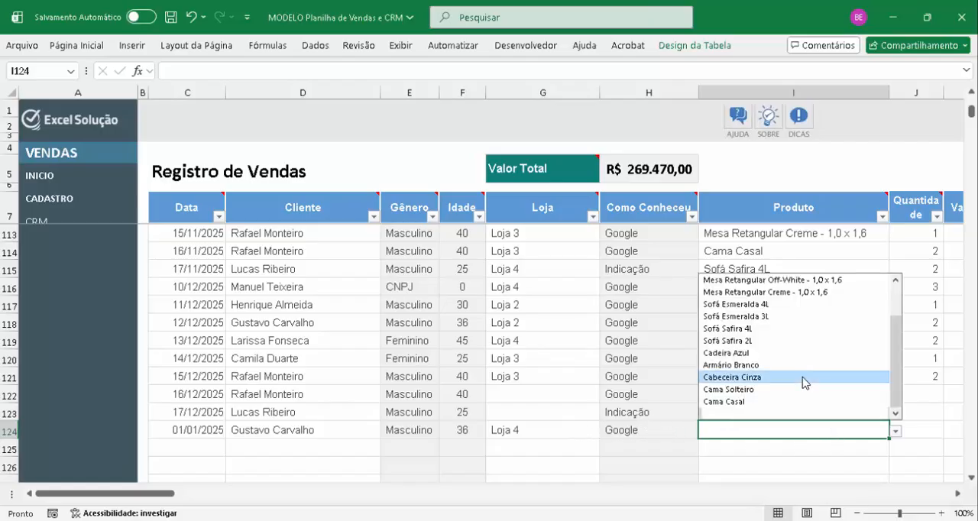
left_click(805, 375)
Enter a Quantidade of 5 and a Valor Unit. of 1.000,00 for the row 124 sale
key("Tab")
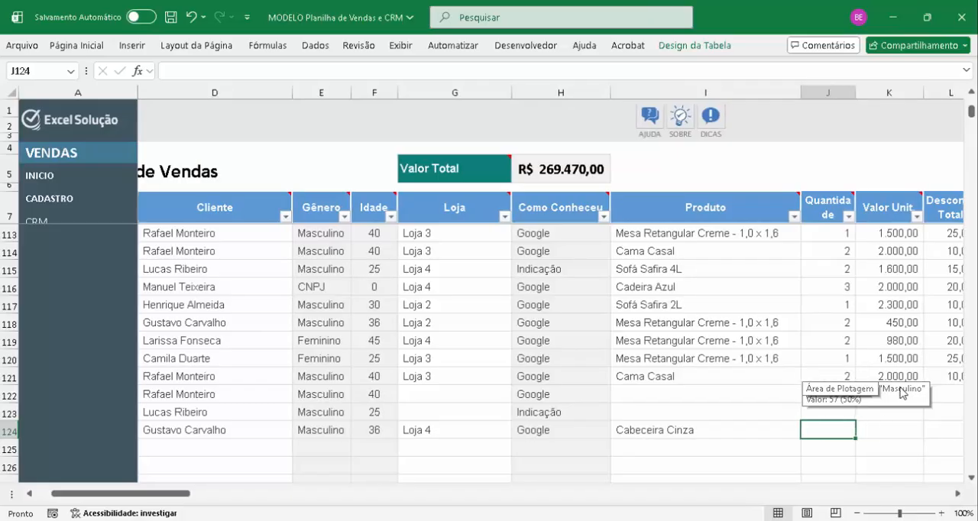
type("5")
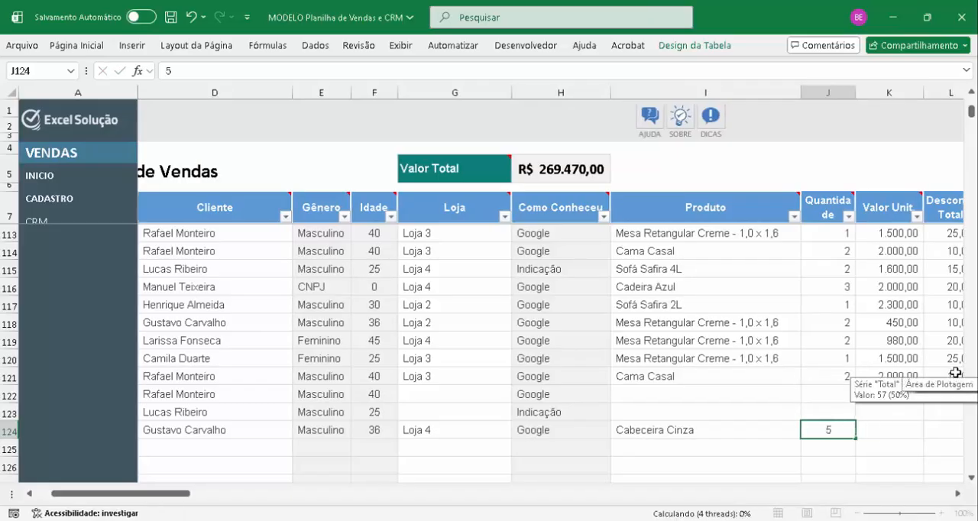
key("Tab")
key("Left")
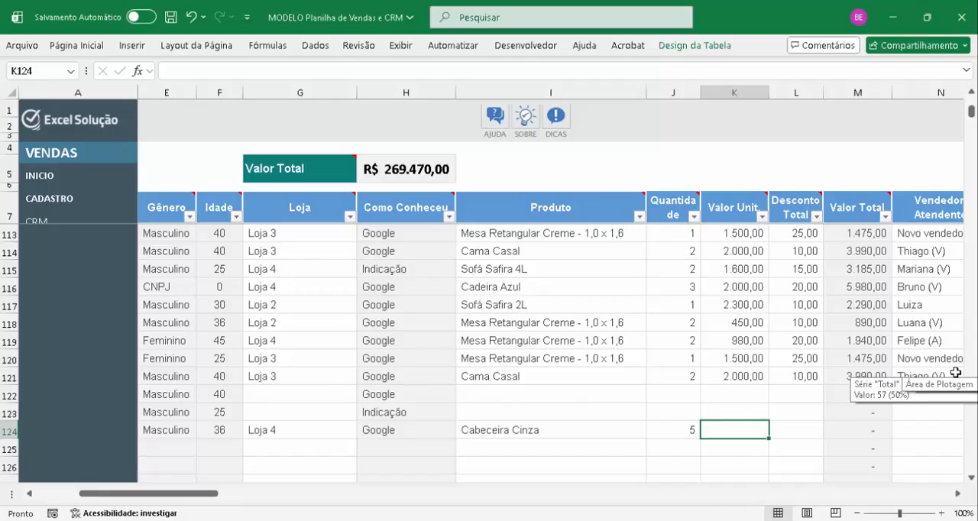
type("1000")
key("Tab")
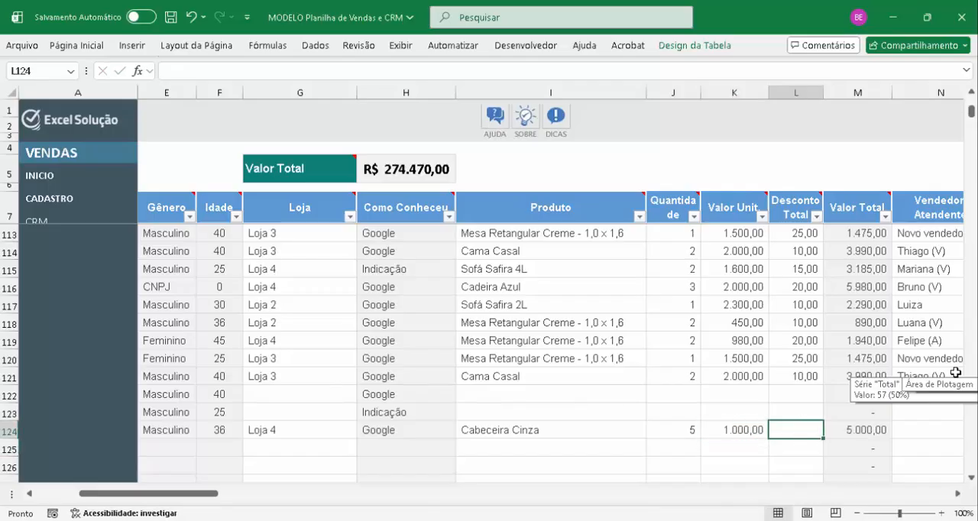
Try a Desconto Total of 0 and one of 100 on the row 124 sale, checking the effect on the Valor Total
type("0")
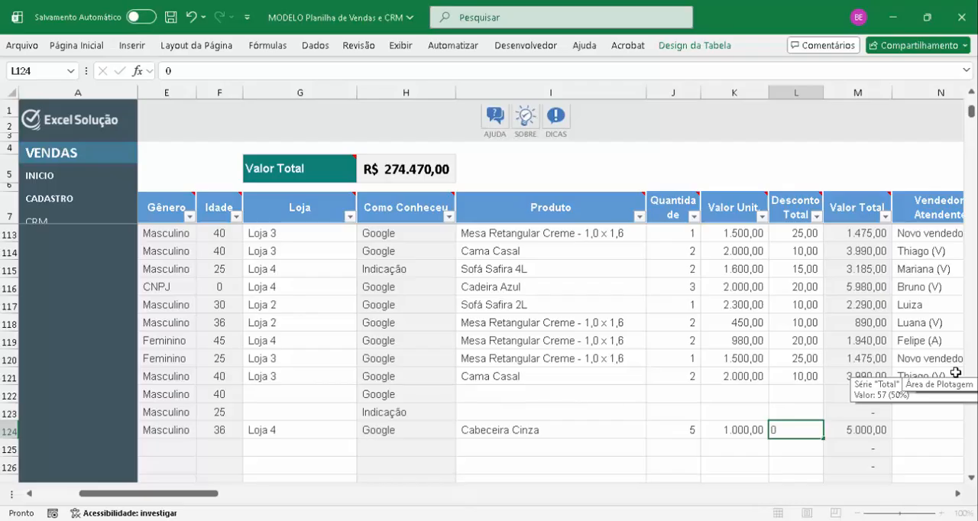
key("Return")
key("Up")
type("10")
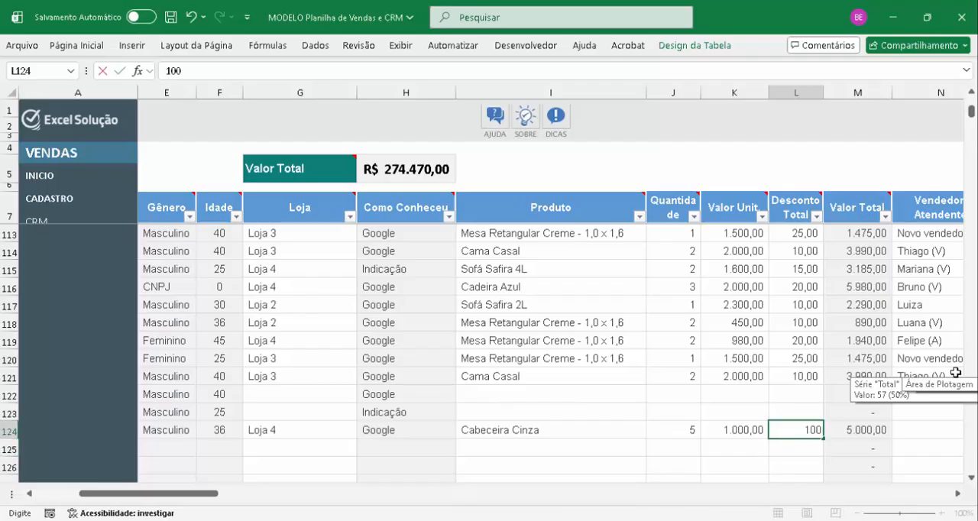
type("0")
key("Return")
key("Up")
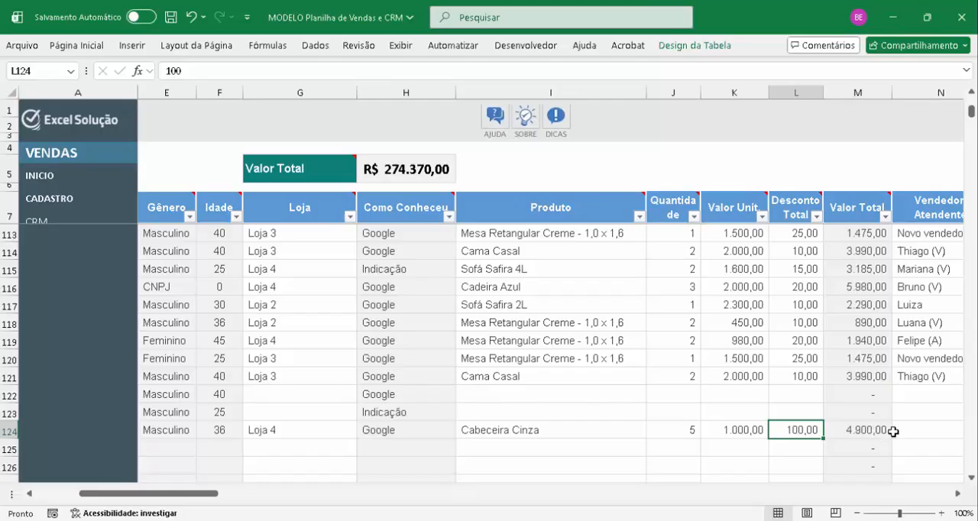
type("0")
Set the row 124 Desconto Total to 0 and choose one of the listed sellers as Vendedor/Atendente
key("Tab")
key("Tab")
key("Tab")
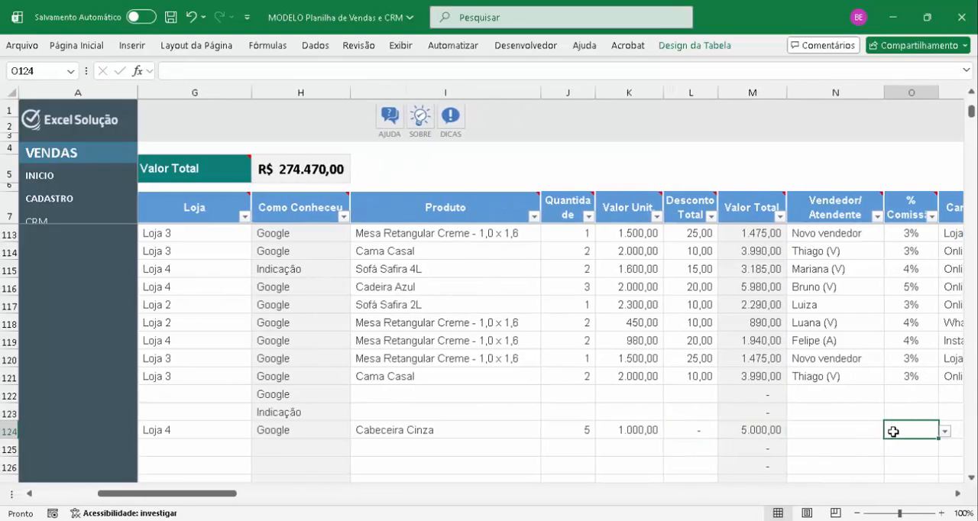
key("shift+Tab")
left_click(890, 433)
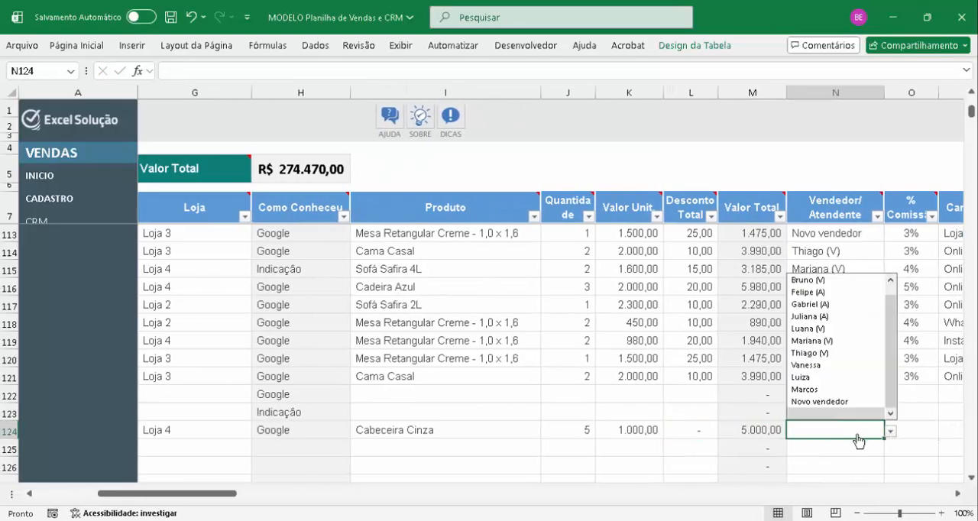
left_click(830, 367)
Set the row 124 sale's commission percentage to 5% and its Canal de Venda to WhatsApp
key("Tab")
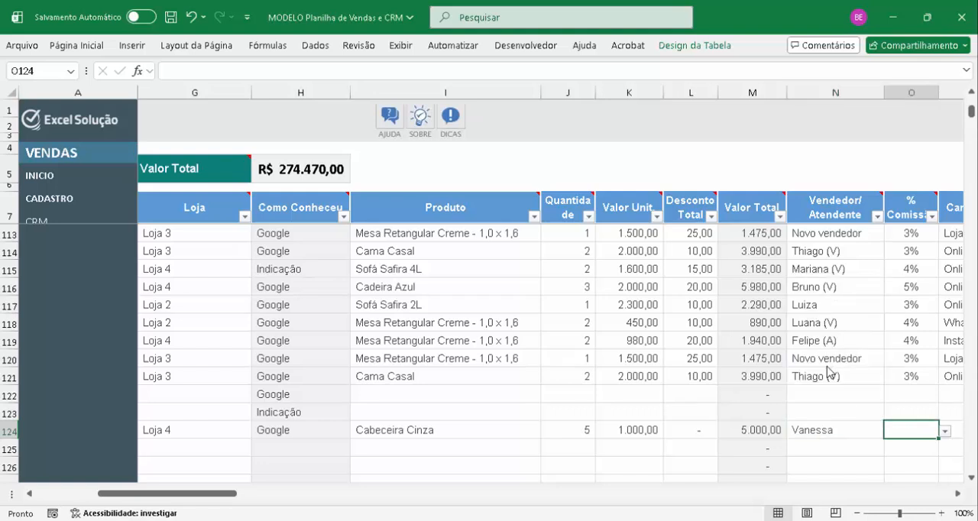
scroll(830, 371, "right", 3)
left_click(732, 431)
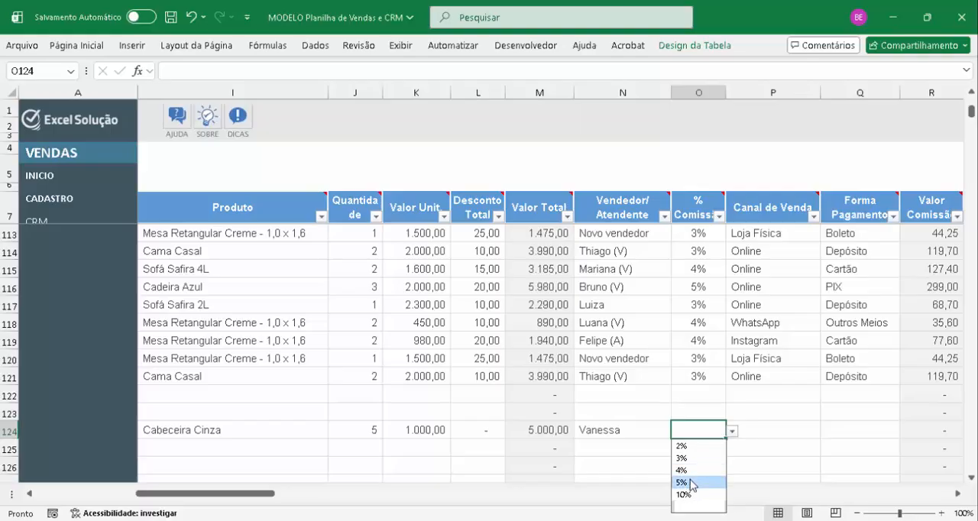
left_click(687, 482)
key("Tab")
key("alt+Down")
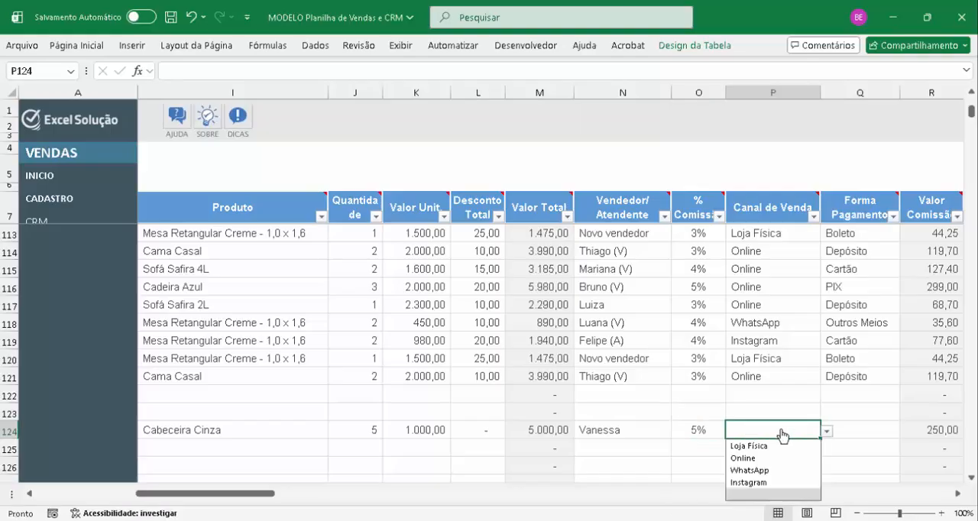
left_click(767, 471)
Set the Forma Pagamento of the row 124 sale to Cartão
key("Tab")
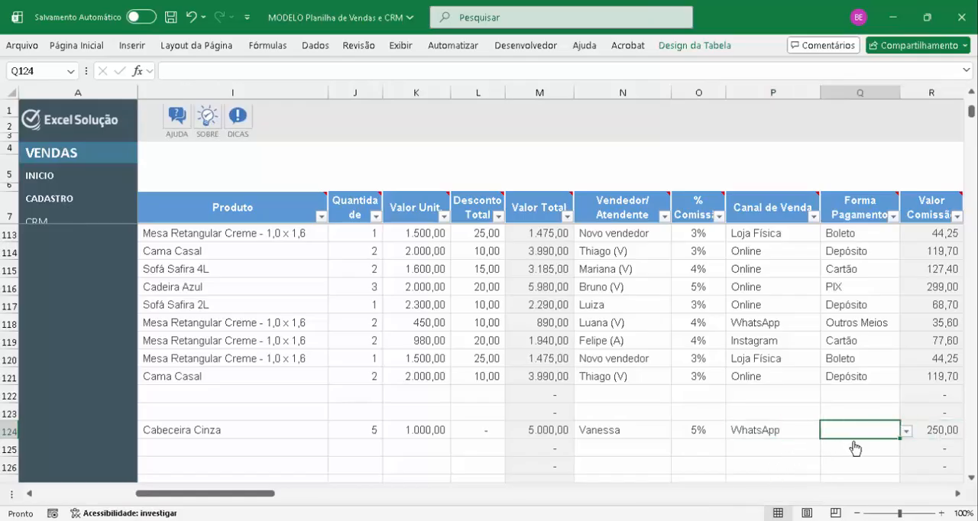
key("alt+Down")
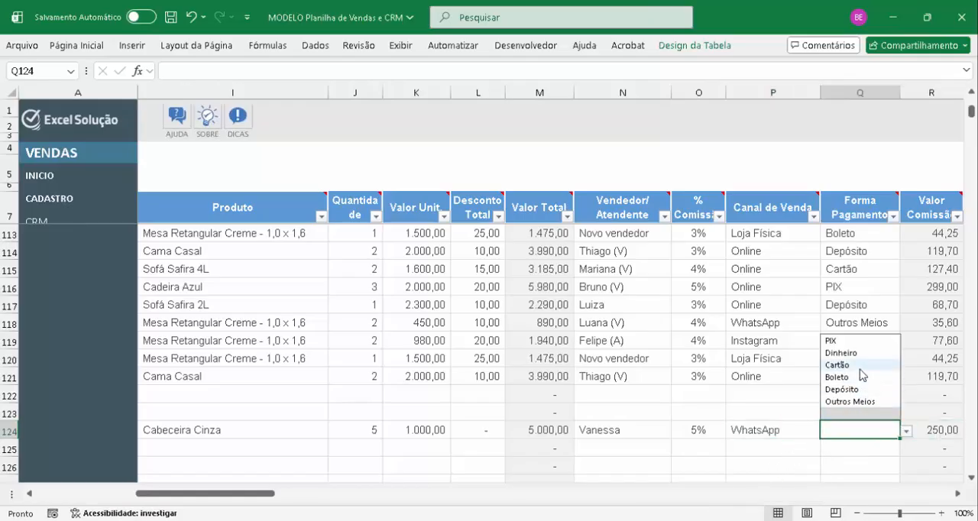
key("Return")
Check the row 124 Valor Comissão and set the sale's Parcelas to 2
key("Tab")
key("Tab")
key("Tab")
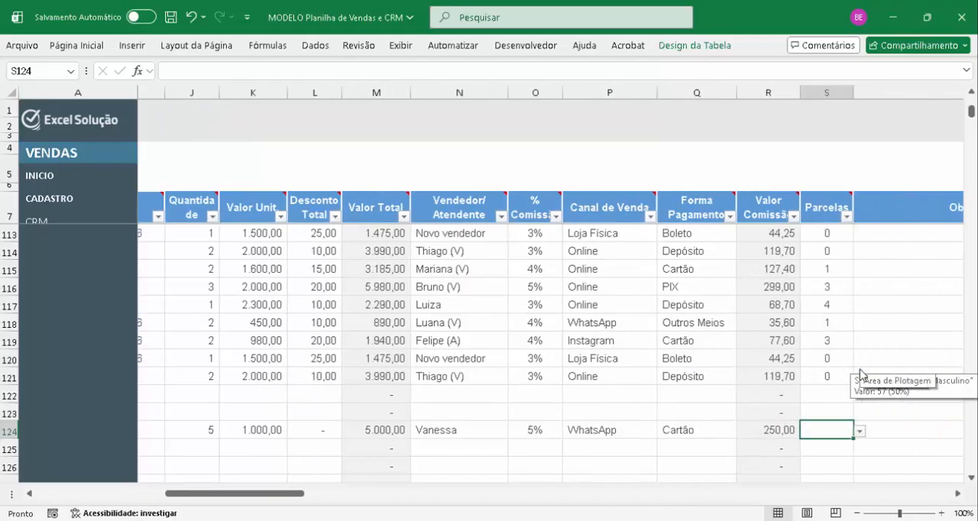
key("Left")
key("Left")
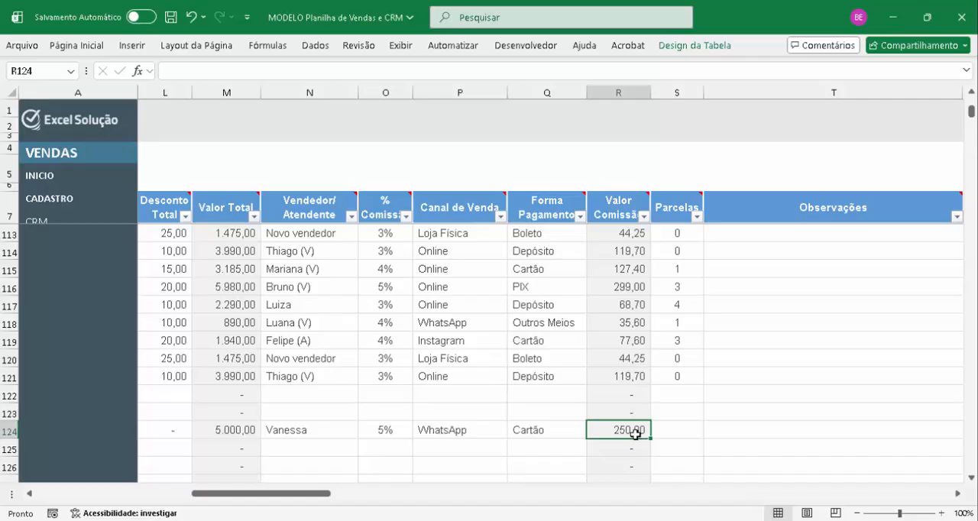
key("Tab")
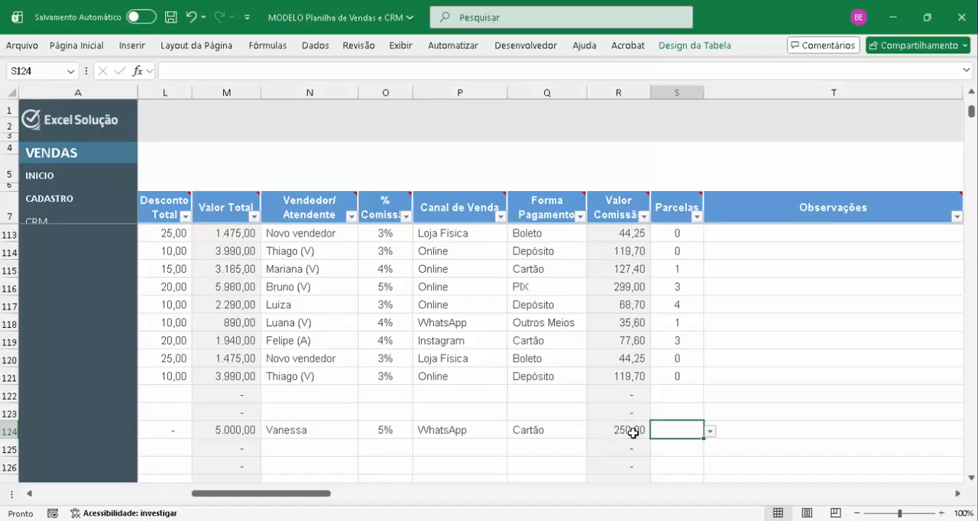
key("alt+Down")
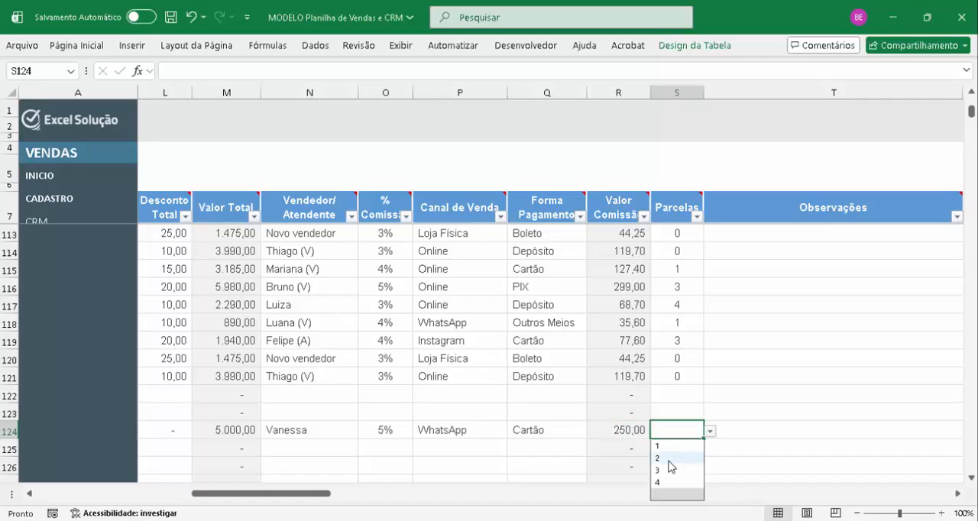
left_click(670, 461)
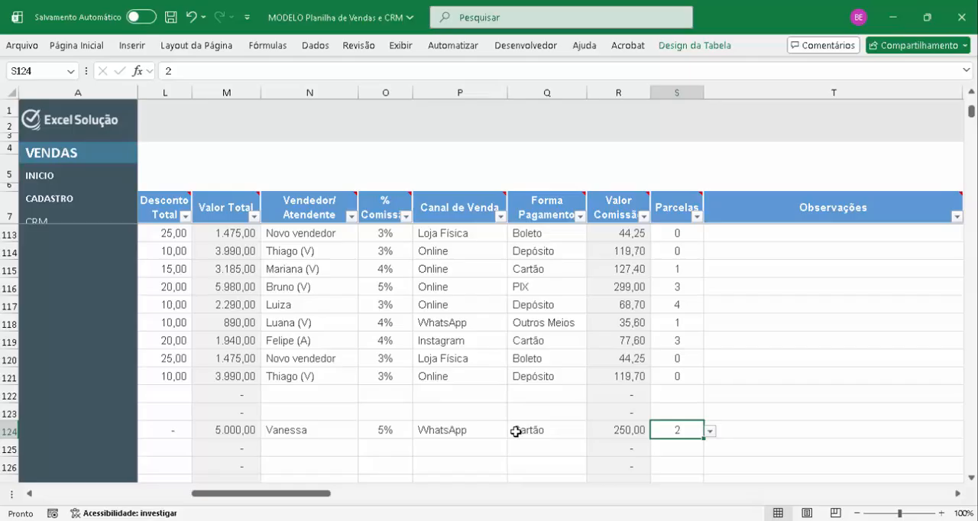
Return to the start of the Registro de Vendas and check the Valor Total above the table
key("Up")
key("Up")
key("Up")
key("Up")
key("Up")
key("Up")
key("Up")
key("Up")
key("Up")
key("Up")
key("Up")
key("Up")
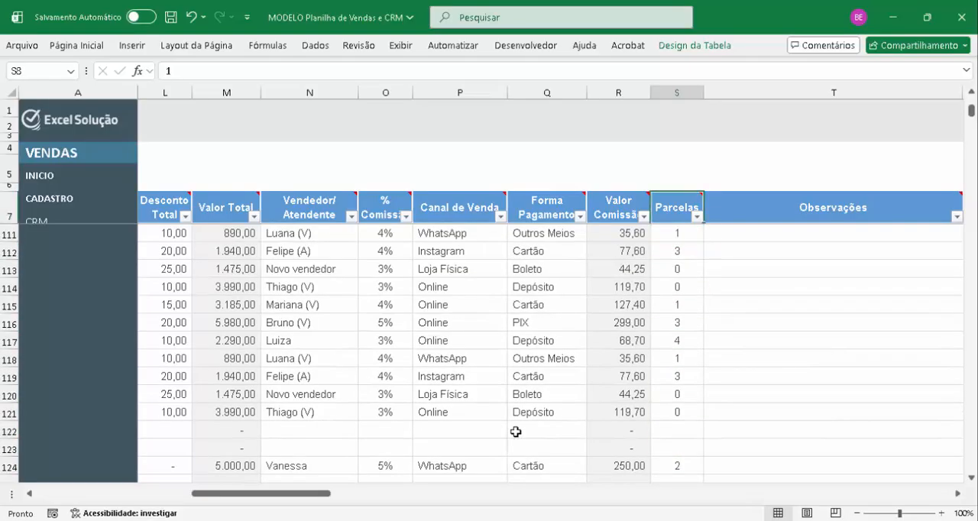
key("ctrl+Up")
key("Up")
key("Home")
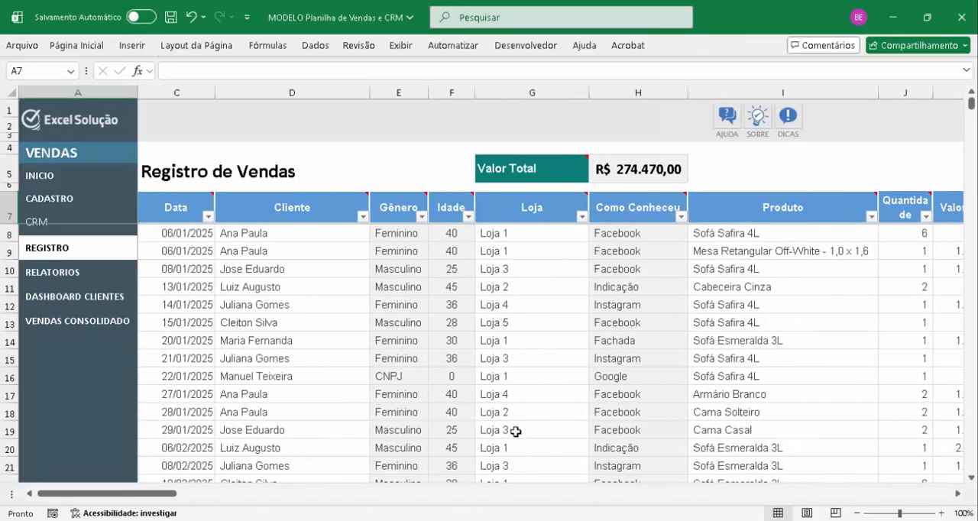
key("Right")
key("Right")
key("Left")
key("Left")
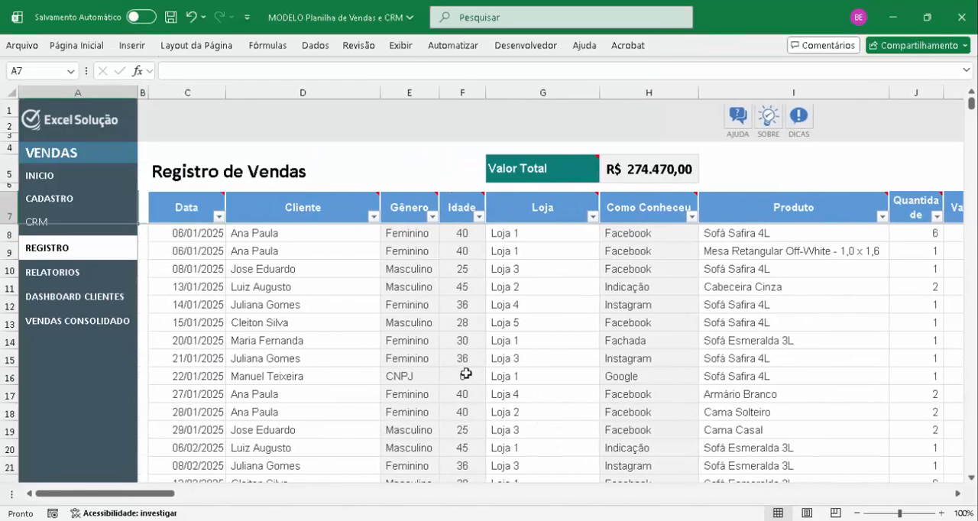
left_click(649, 173)
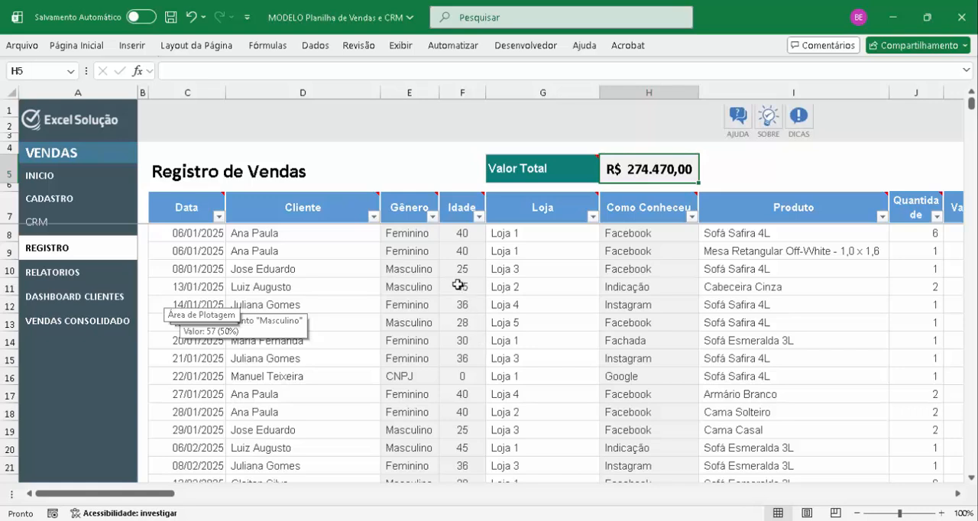
left_click(397, 186)
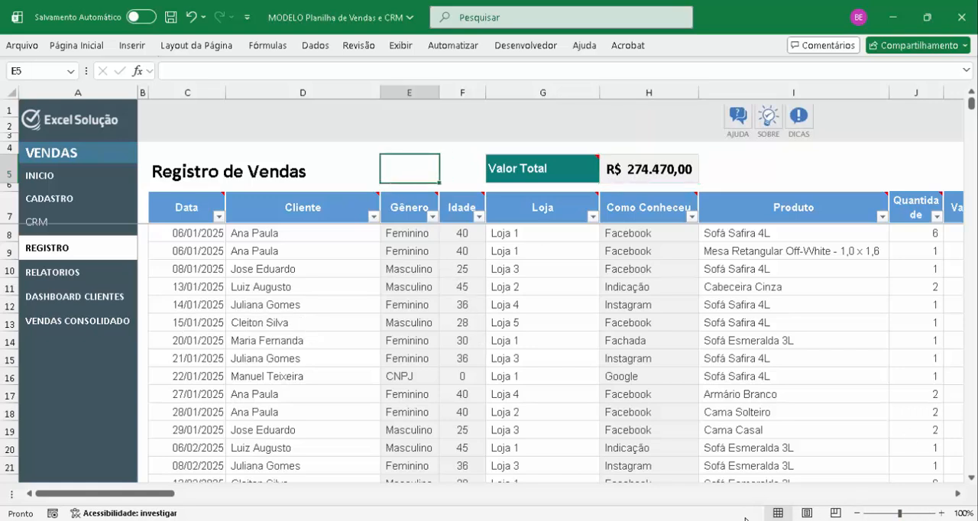
Open the Relatórios section and view the monthly sales summary in Análise por Produto
left_click(55, 273)
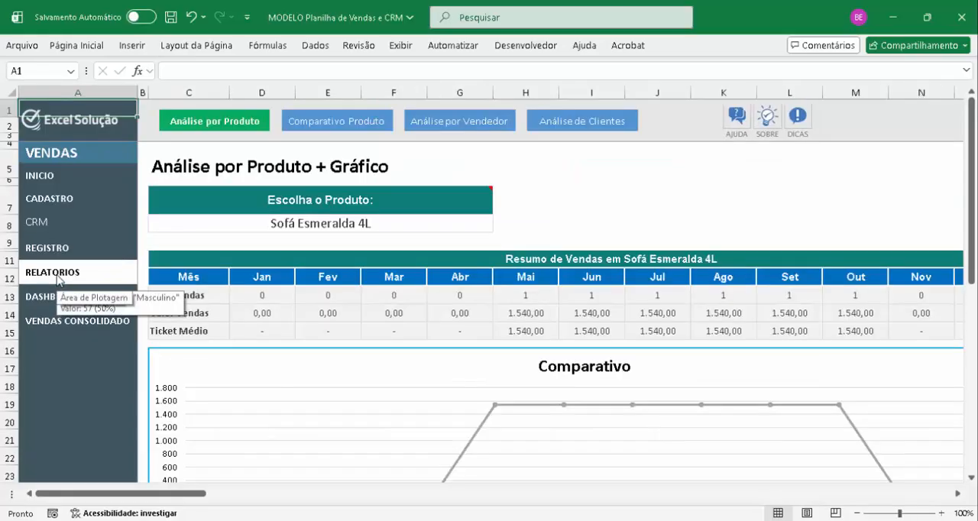
left_click(603, 222)
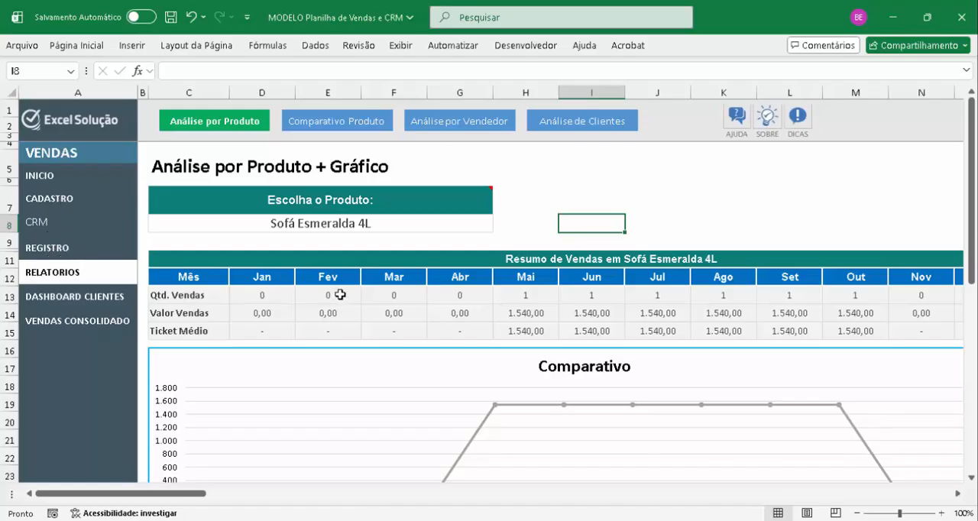
left_click(594, 266)
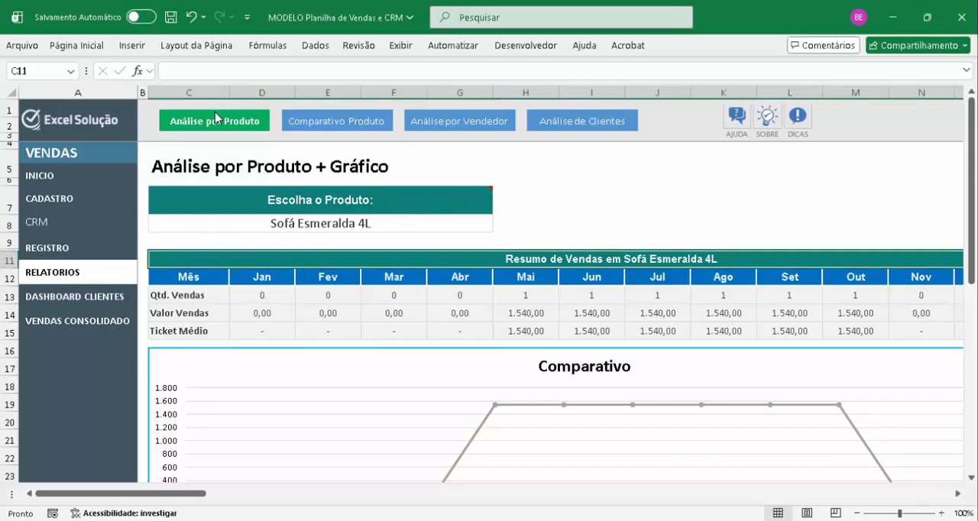
Try Sofá Safira 2L as the analysed product, and undo that product change
left_click(477, 228)
key("alt+Down")
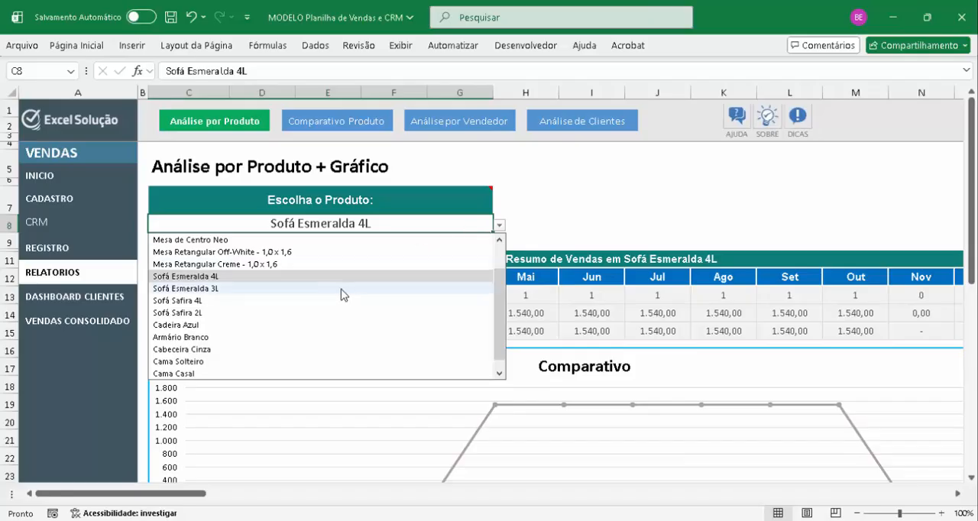
left_click(256, 314)
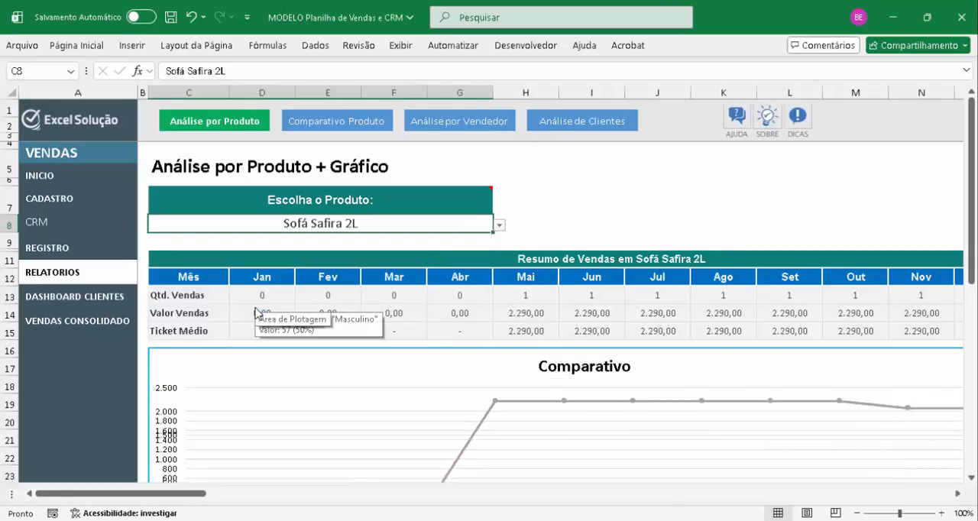
key("ctrl+z")
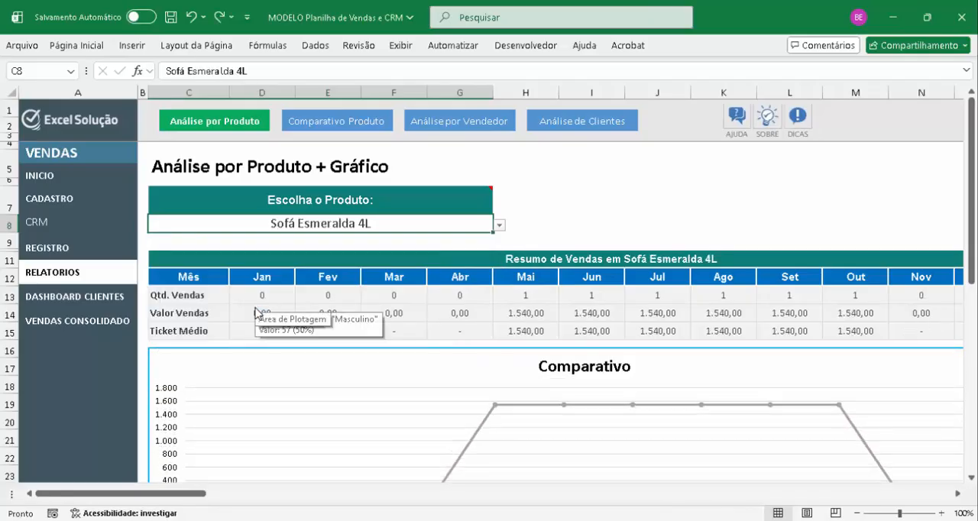
Examine the monthly Qtd. Vendas and Valor Vendas rows in the Sofá Esmeralda 4L sales summary
left_click(329, 302)
key("Right")
key("Right")
key("Right")
key("Right")
key("Right")
key("Right")
key("Right")
key("Right")
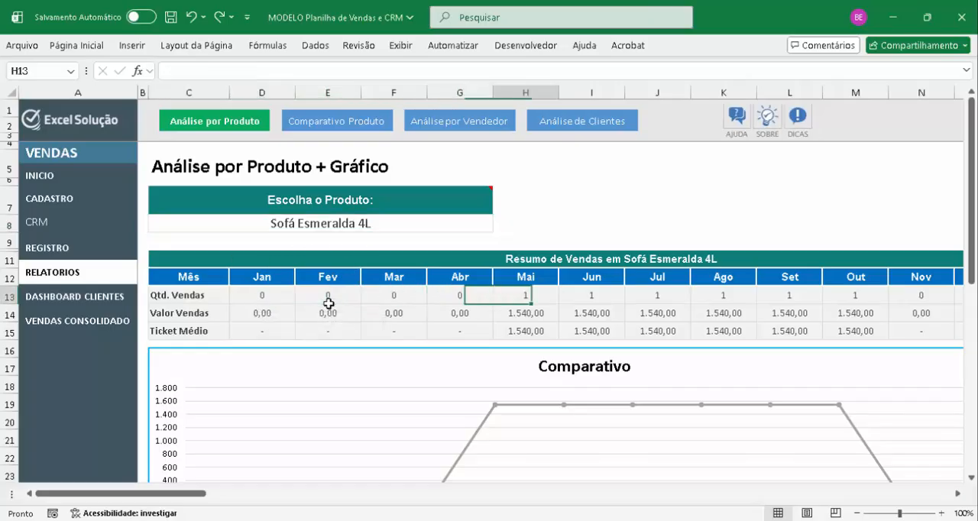
key("Down")
key("Left")
key("Left")
key("Left")
key("Left")
key("Left")
key("Left")
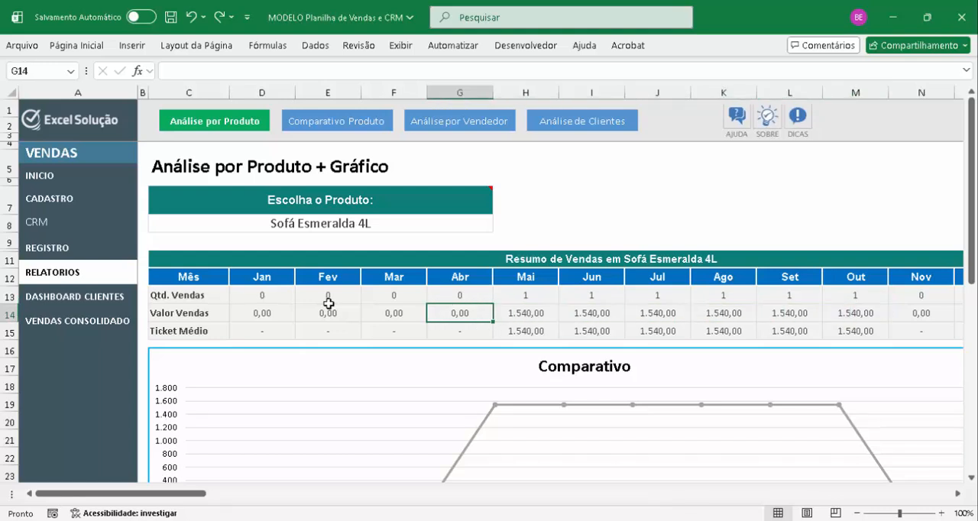
key("Right")
key("Right")
key("Right")
key("Right")
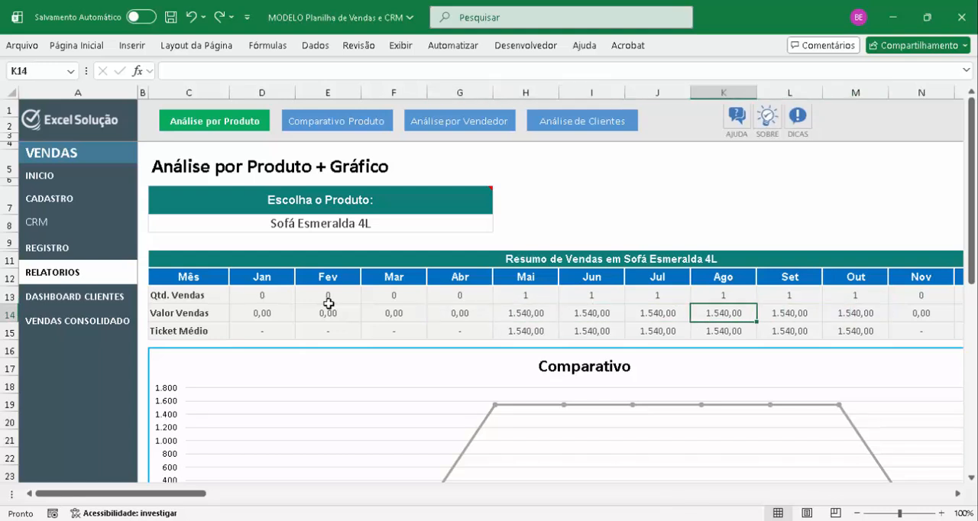
Examine the Ticket Médio row and the ANO column of the product's sales summary
key("Down")
key("Right")
key("Right")
key("Right")
key("Right")
key("Right")
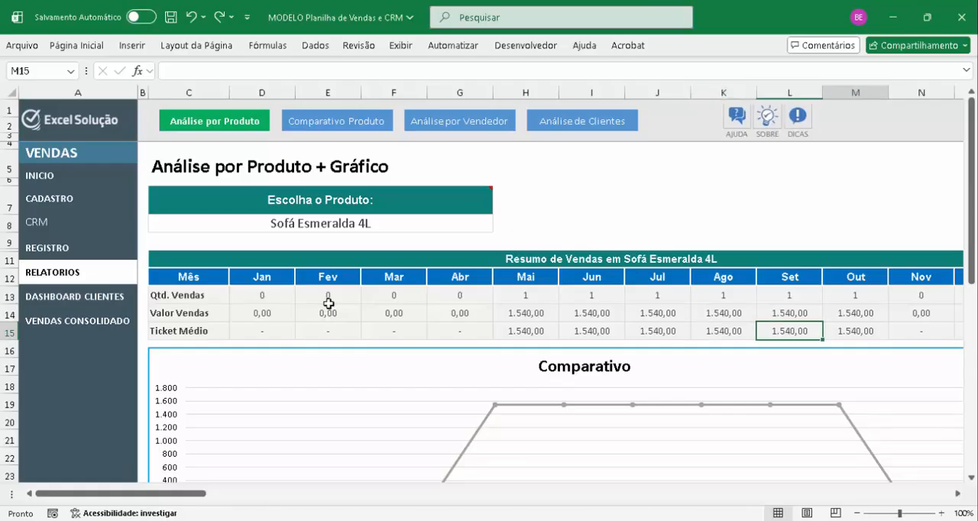
key("Up")
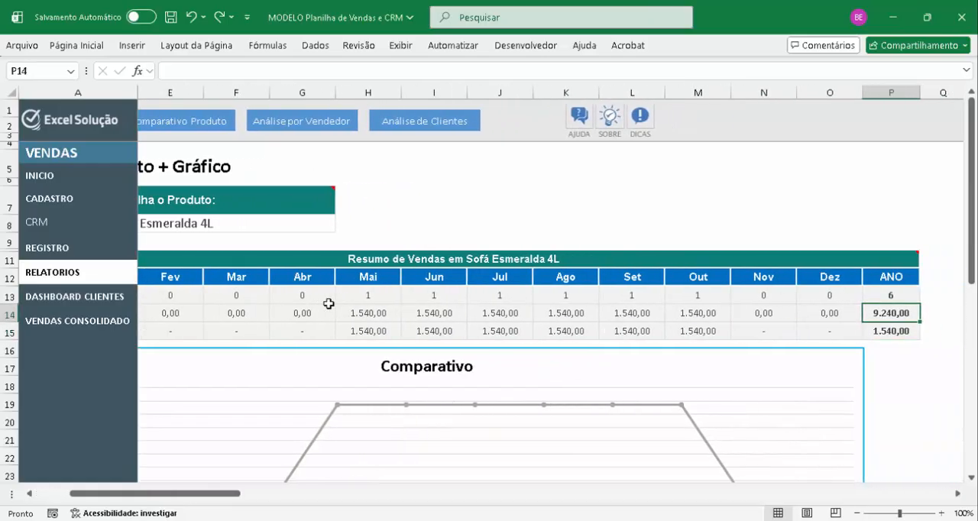
key("Left")
key("Left")
key("Home")
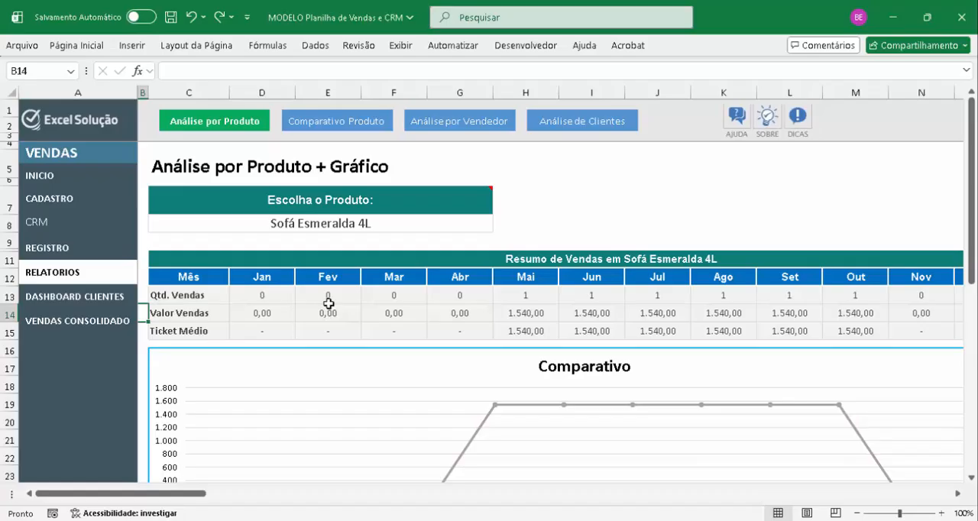
Examine the Comparativo chart and the Top 10 Vendedores table across the months to its Ano column
scroll(329, 304, "down", 7)
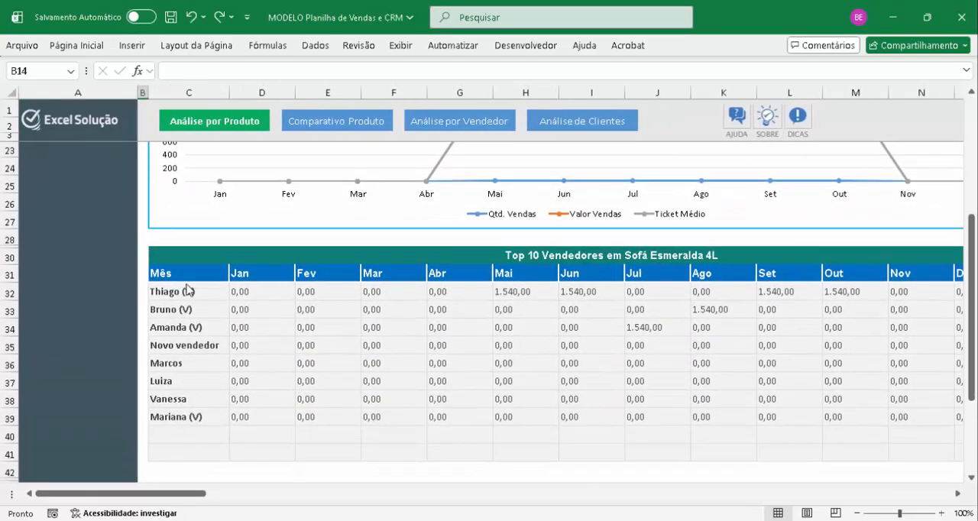
key("Down")
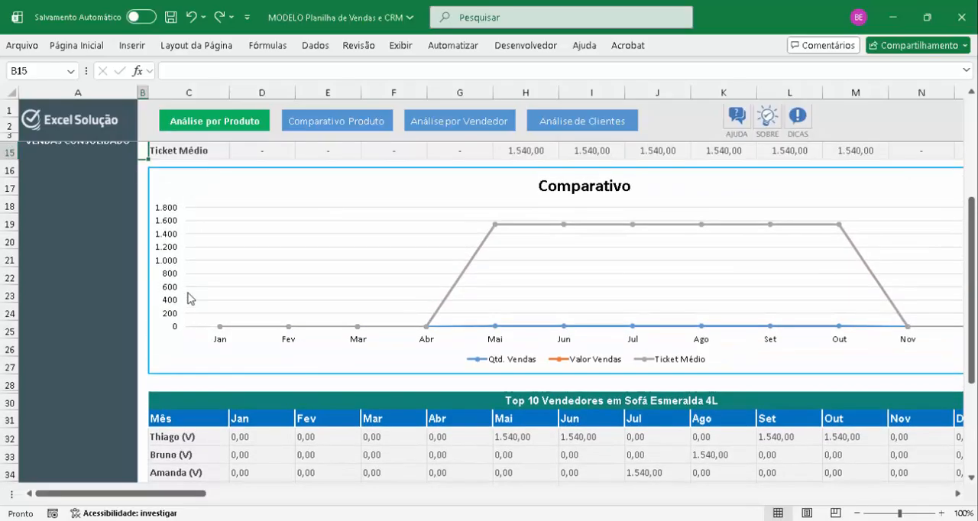
left_click(471, 421)
key("Right")
key("Right")
key("Right")
key("Right")
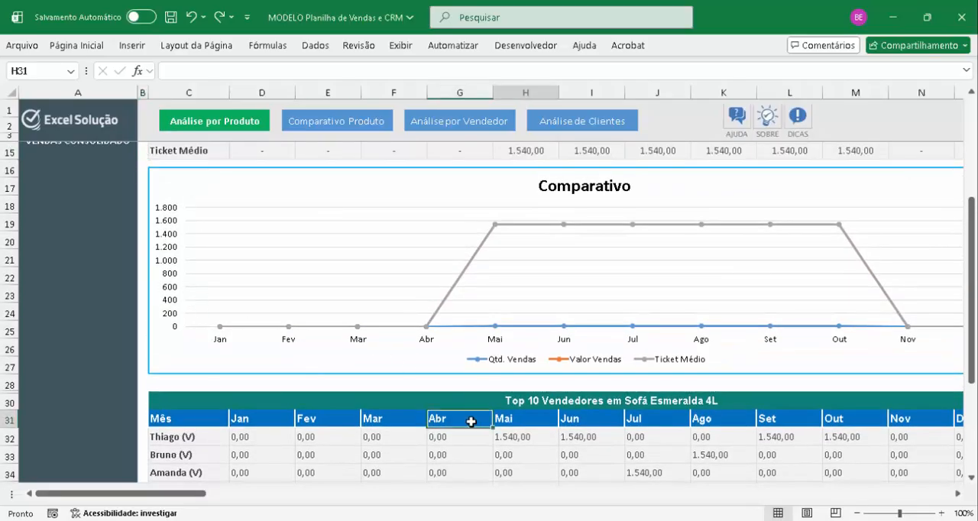
key("Right")
key("Right")
key("Right")
key("Right")
key("Right")
key("Down")
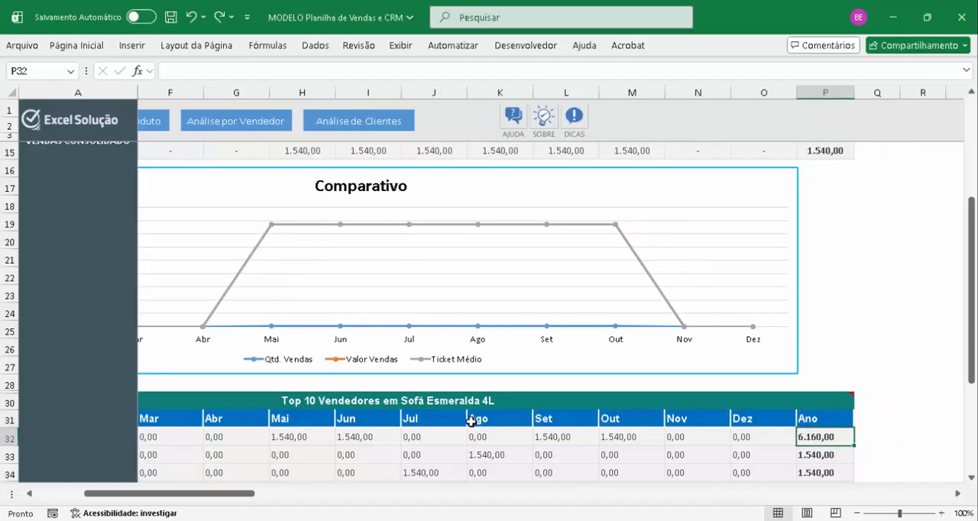
key("Down")
Return to the top of the product report and open the Comparativo Produto analysis
key("Up")
key("Up")
key("Up")
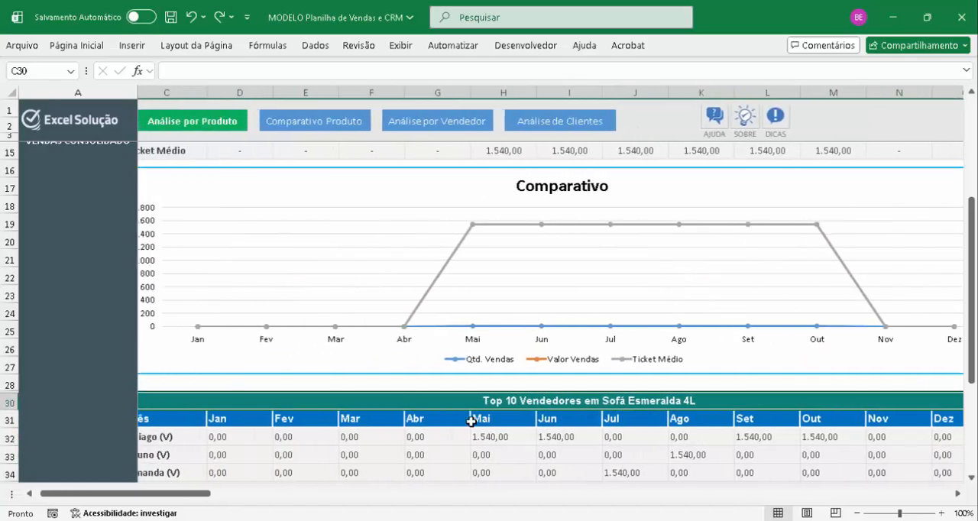
key("Left")
key("Up")
key("Up")
key("Up")
key("Up")
key("Up")
key("Up")
key("Up")
key("Up")
key("Up")
key("Up")
key("Up")
key("Up")
key("Up")
key("Up")
key("Up")
key("Up")
key("Up")
key("Up")
key("Up")
key("Up")
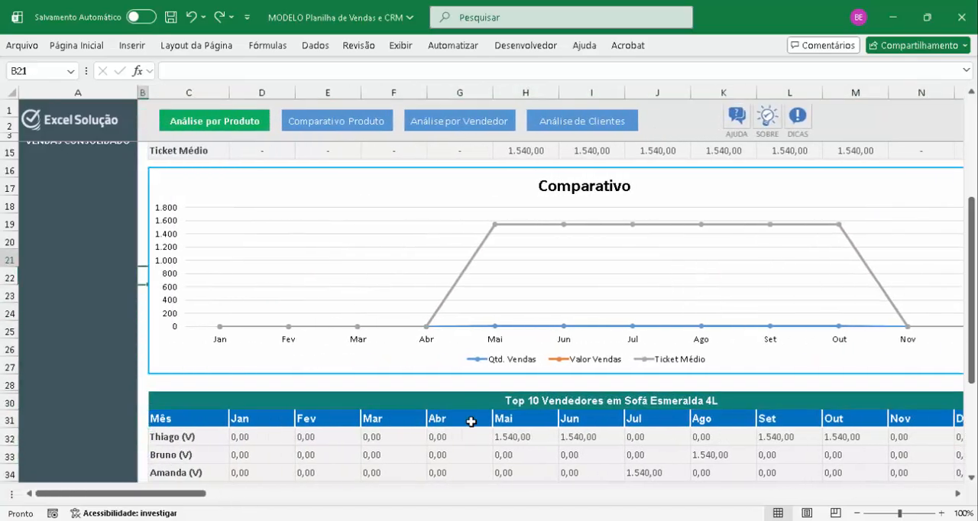
key("Up")
key("Up")
key("Up")
key("Up")
key("Up")
key("Up")
key("Up")
key("Up")
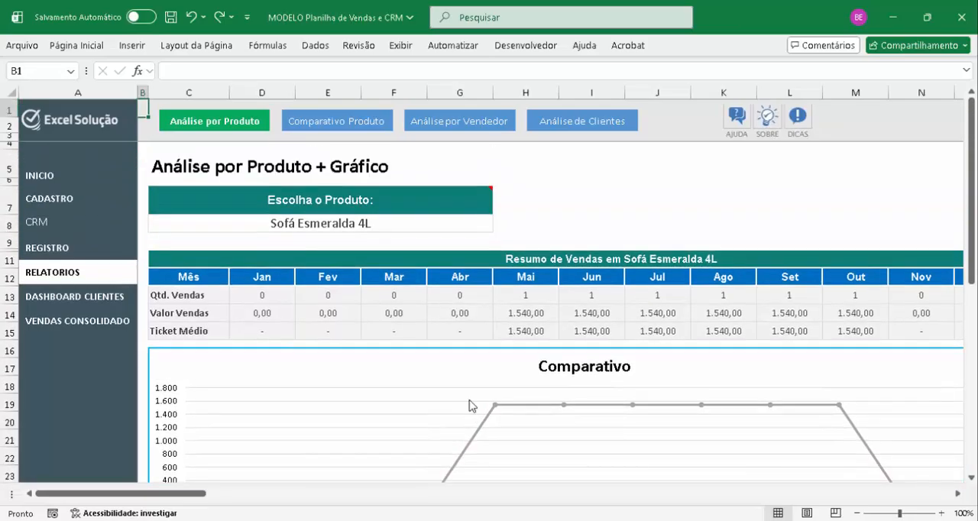
left_click(337, 121)
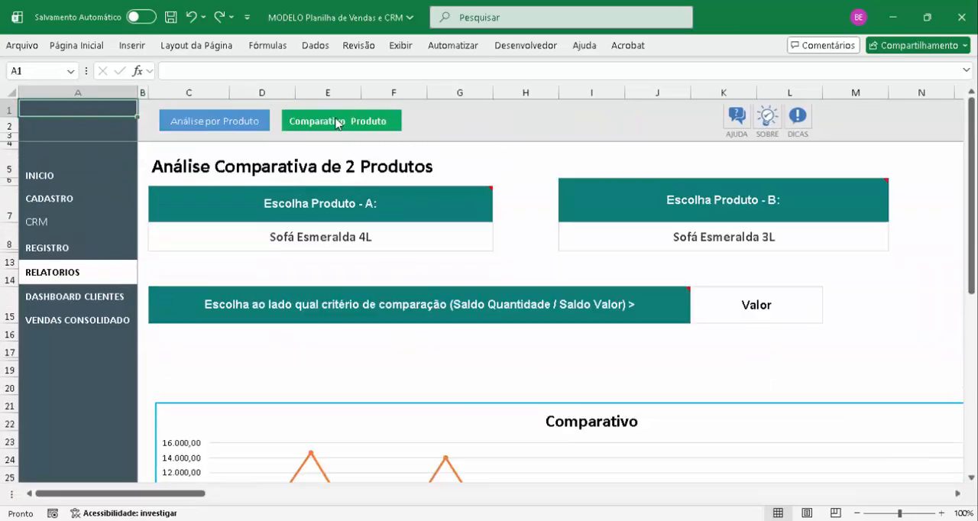
Check the Produto A and comparison criterion selections, and view the two-product Comparativo chart
left_click(355, 241)
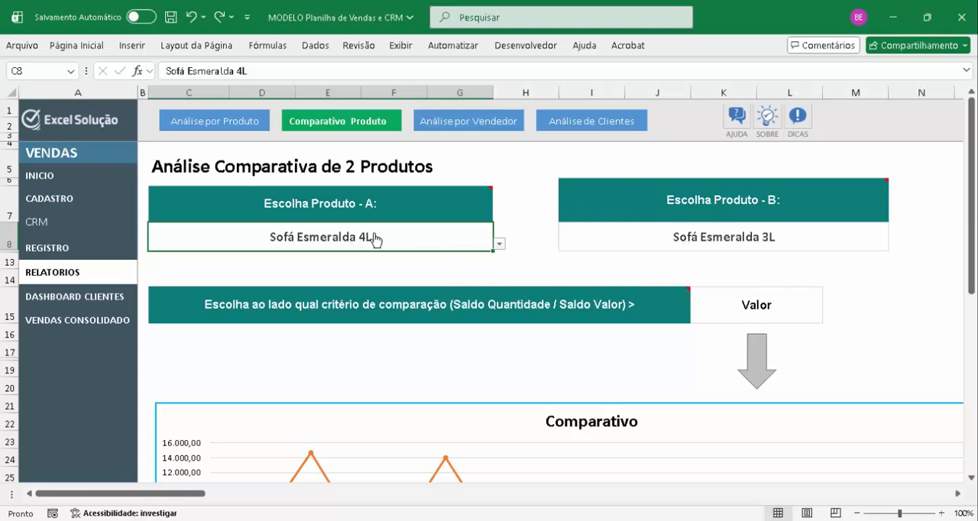
left_click(732, 305)
scroll(732, 304, "down", 2)
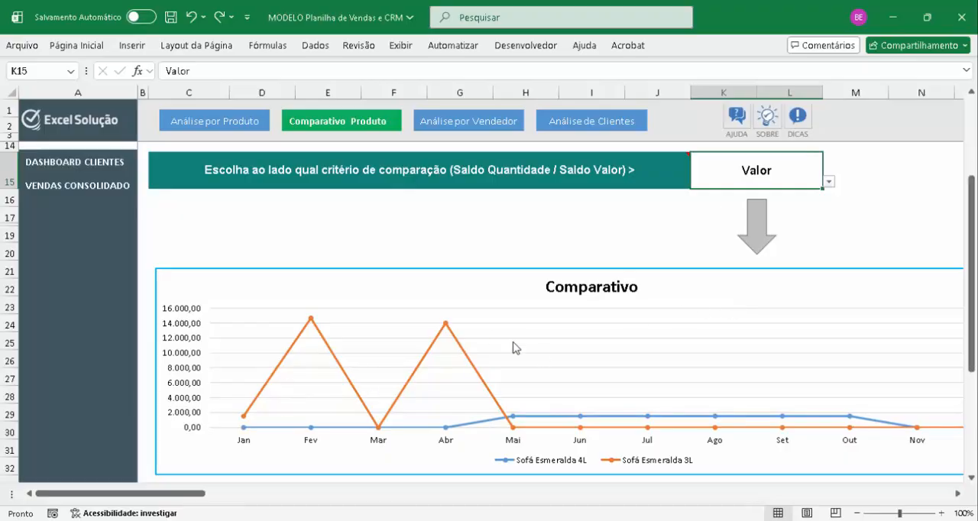
scroll(697, 370, "down", 5)
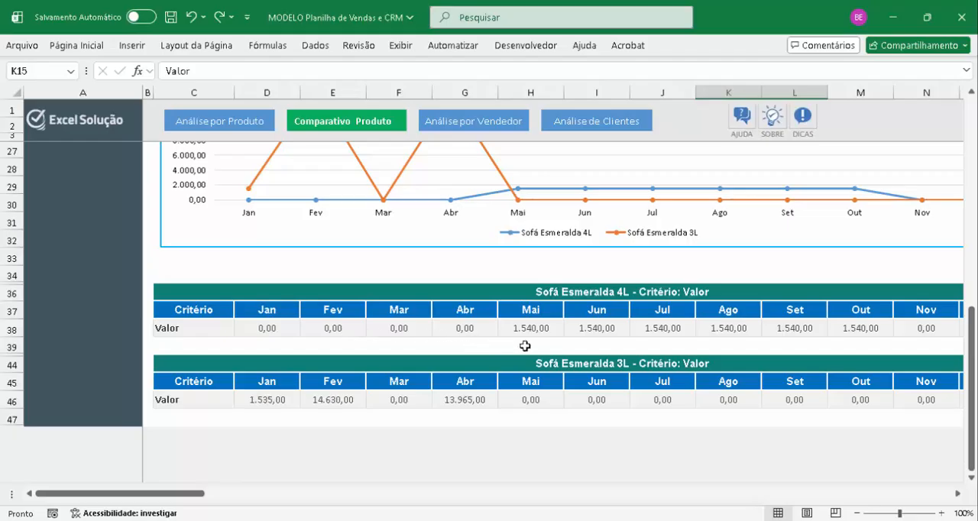
Examine the monthly and ANO values in the Sofá Esmeralda 4L and Sofá Esmeralda 3L tables
left_click(602, 336)
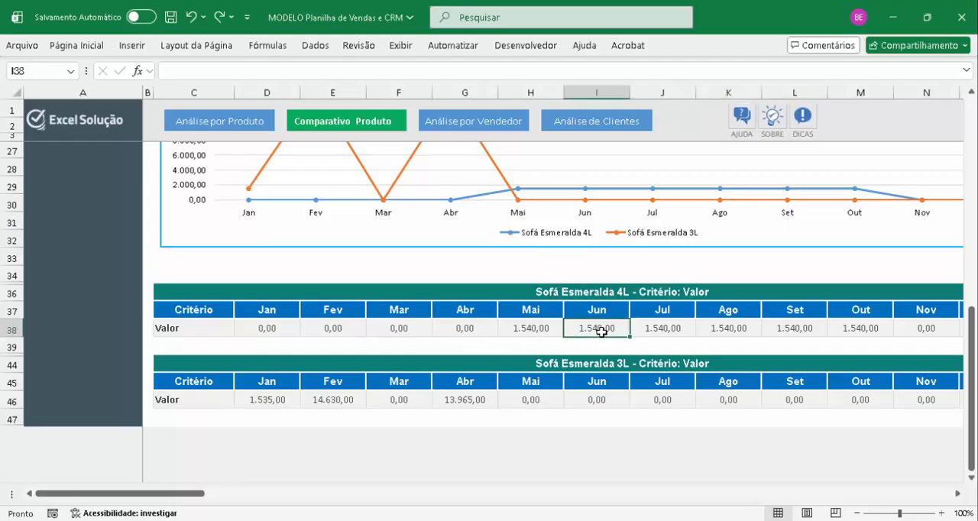
key("Right")
key("Right")
key("Right")
key("Right")
key("Right")
key("Right")
key("Right")
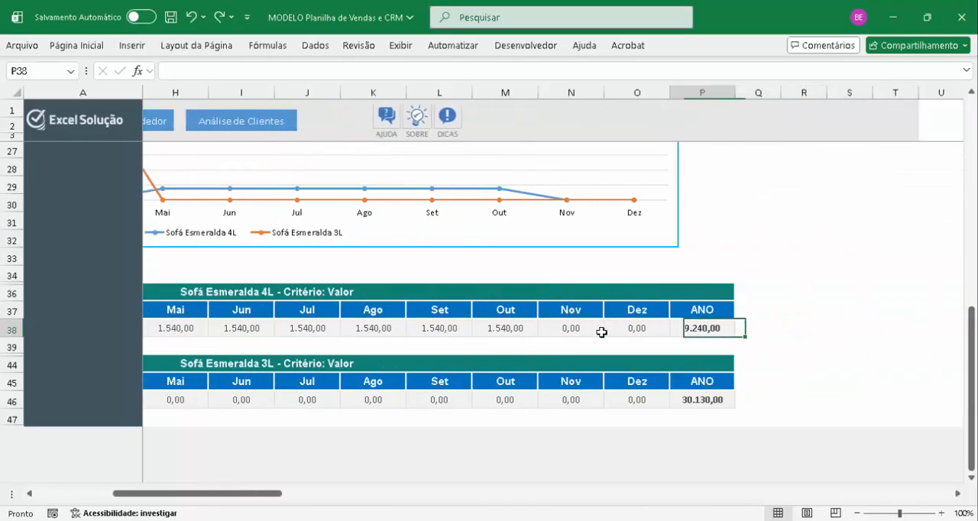
left_click(717, 400)
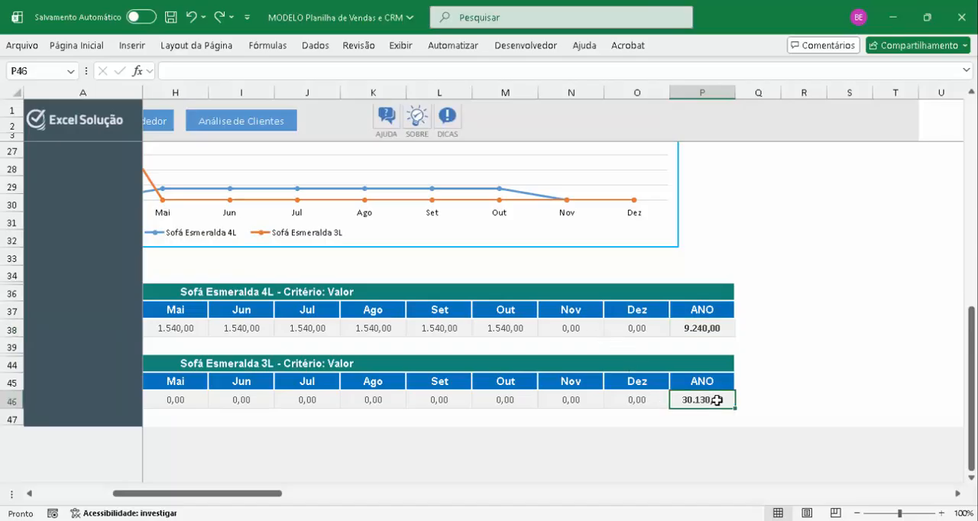
Change the criterion for comparing the two products to Quantidade
key("Up")
key("Up")
key("Up")
key("Up")
key("Up")
key("Up")
key("Up")
key("Up")
key("Up")
key("Up")
key("Up")
key("Up")
key("Up")
key("Up")
key("Up")
key("Up")
key("Up")
key("Up")
key("Up")
key("Up")
key("Up")
key("Up")
key("Up")
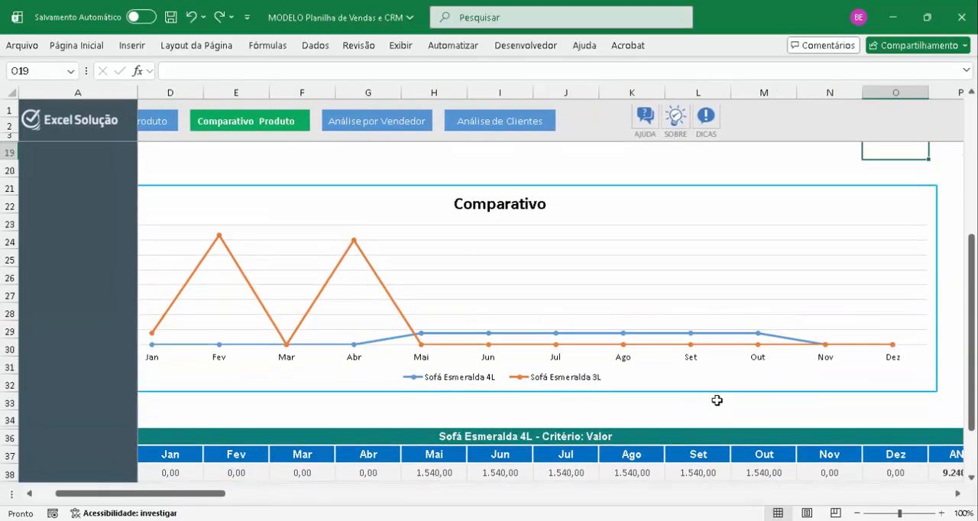
key("Left")
key("Left")
key("Left")
key("Left")
key("Left")
key("Left")
key("Left")
key("Left")
key("Left")
key("Left")
key("Left")
key("Left")
key("Left")
key("Left")
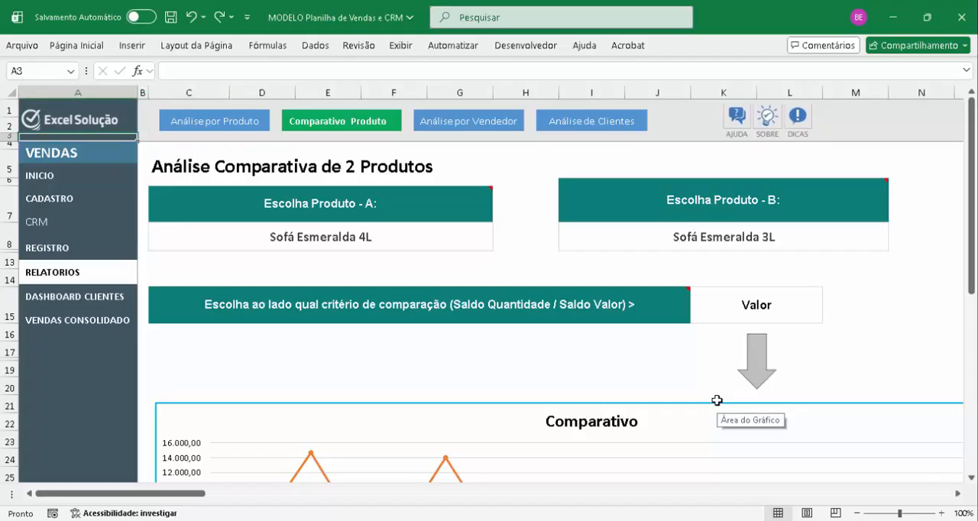
left_click(792, 308)
key("alt+Down")
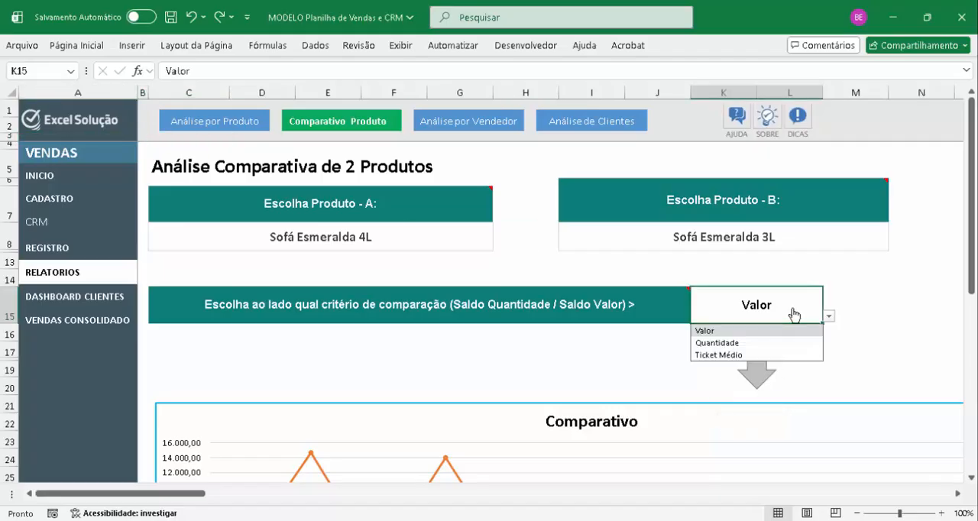
left_click(721, 341)
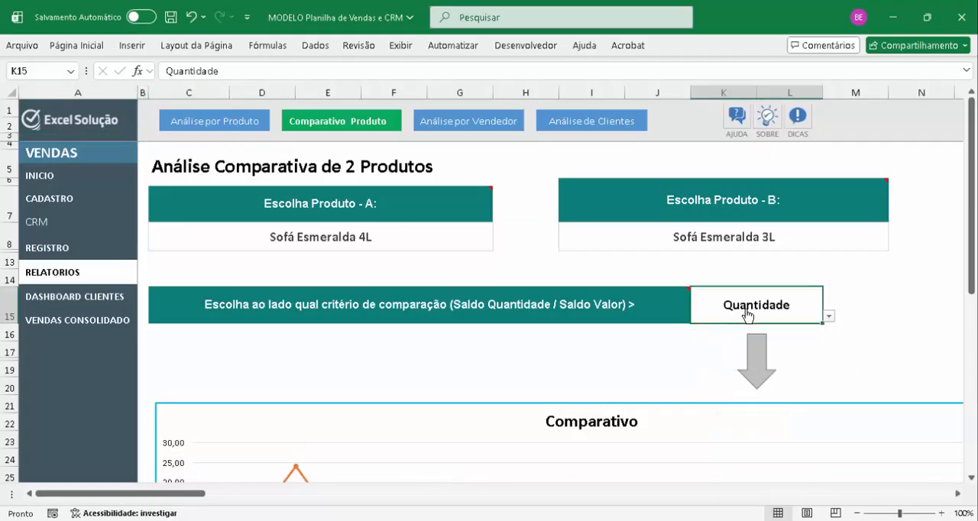
Examine the Comparativo chart and the monthly and ANO quantities in both product tables under the Quantidade criterion
key("alt+Down")
key("Escape")
scroll(746, 313, "down", 8)
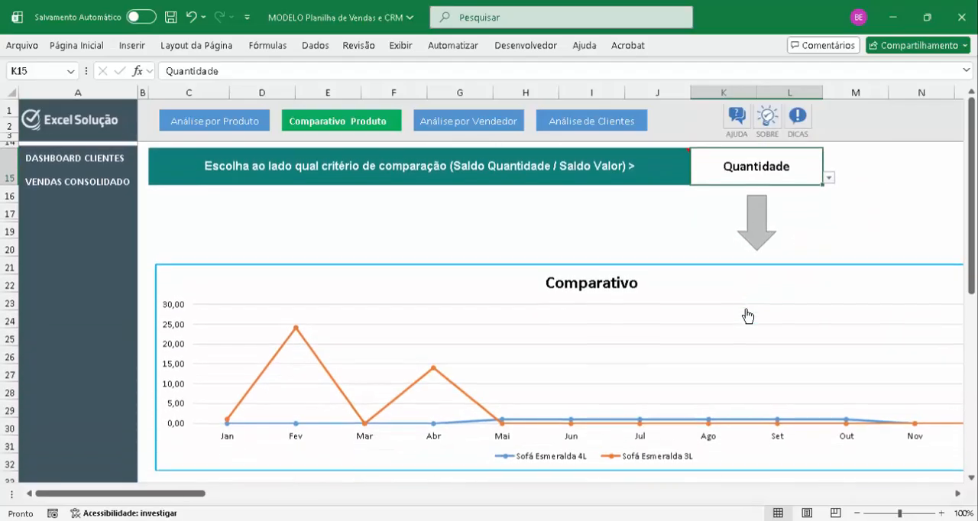
left_click(780, 255)
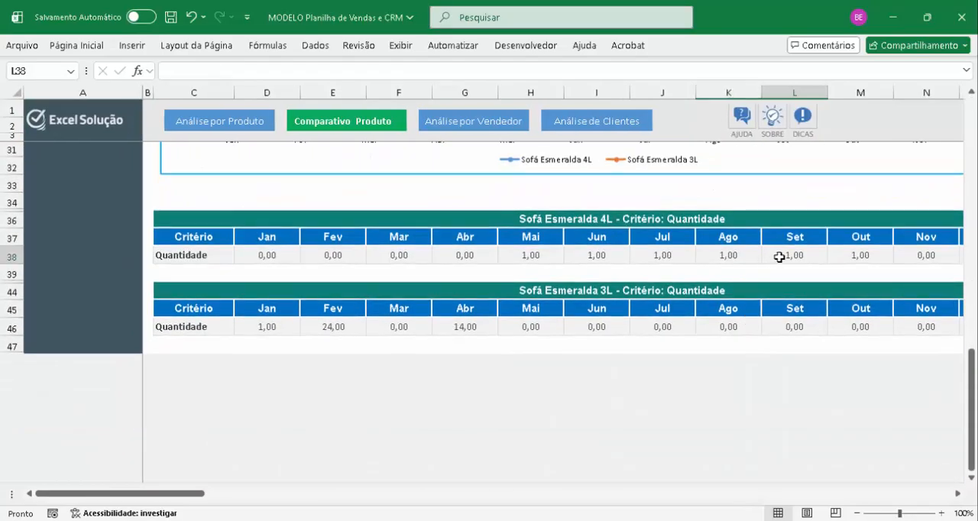
key("Right")
key("Right")
key("Right")
key("Right")
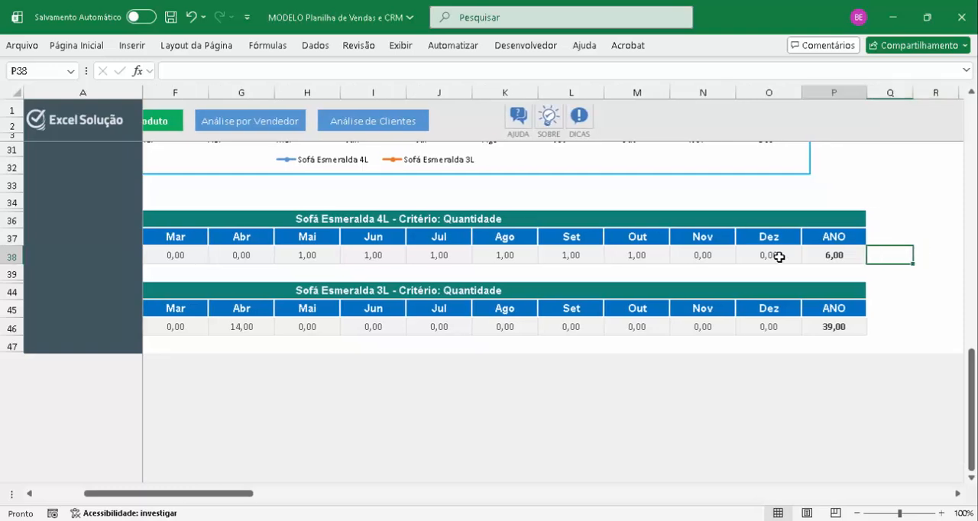
key("Down")
key("Down")
key("Down")
key("Down")
key("Up")
key("Up")
key("Up")
key("Up")
key("Up")
key("Up")
key("Up")
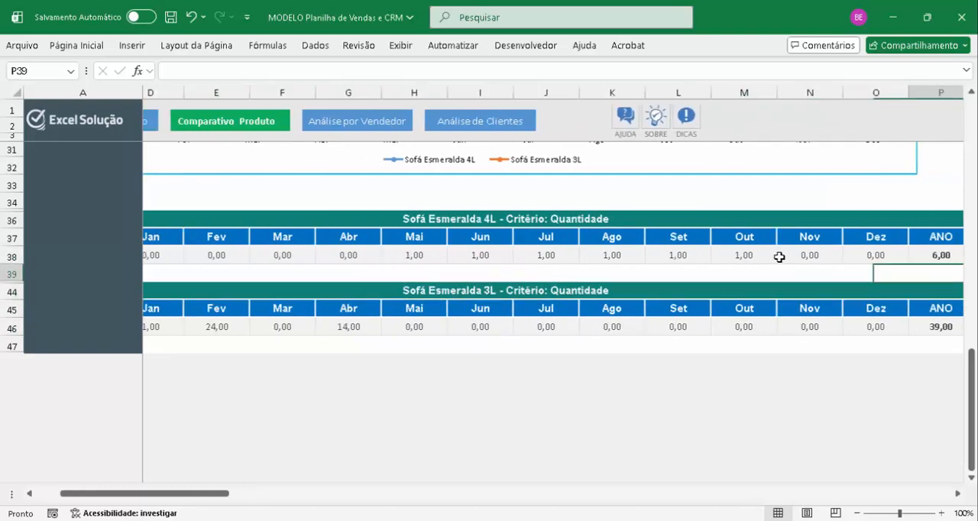
key("Up")
key("Up")
key("Up")
key("Up")
key("Up")
key("Up")
key("Up")
key("Up")
key("Up")
key("Up")
key("Up")
key("Up")
key("Up")
key("Up")
key("Up")
key("Up")
key("Up")
key("Up")
key("Up")
key("Up")
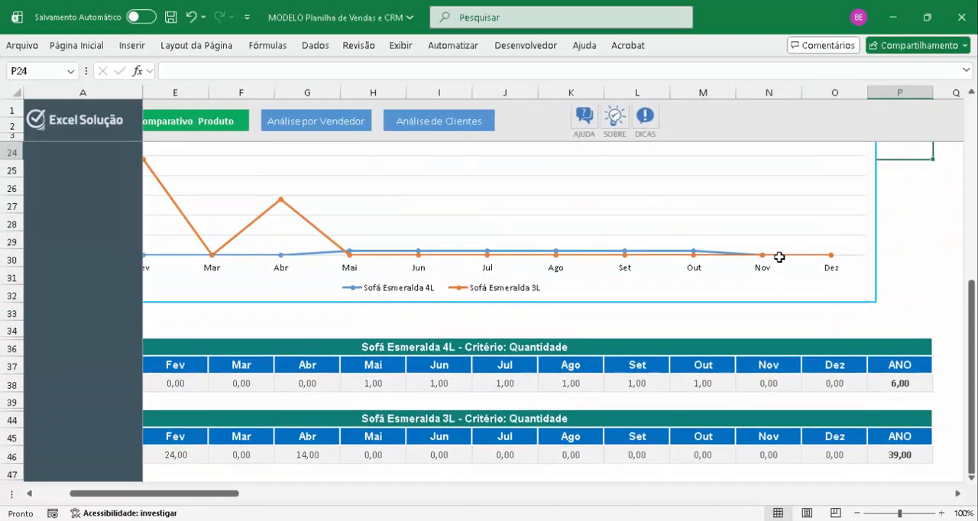
Return to the start of the two-product comparison and open the Análise por Vendedor report
key("Left")
key("Left")
key("Up")
key("Up")
key("Up")
key("Left")
key("Left")
key("Left")
key("Left")
key("Up")
key("Up")
key("Up")
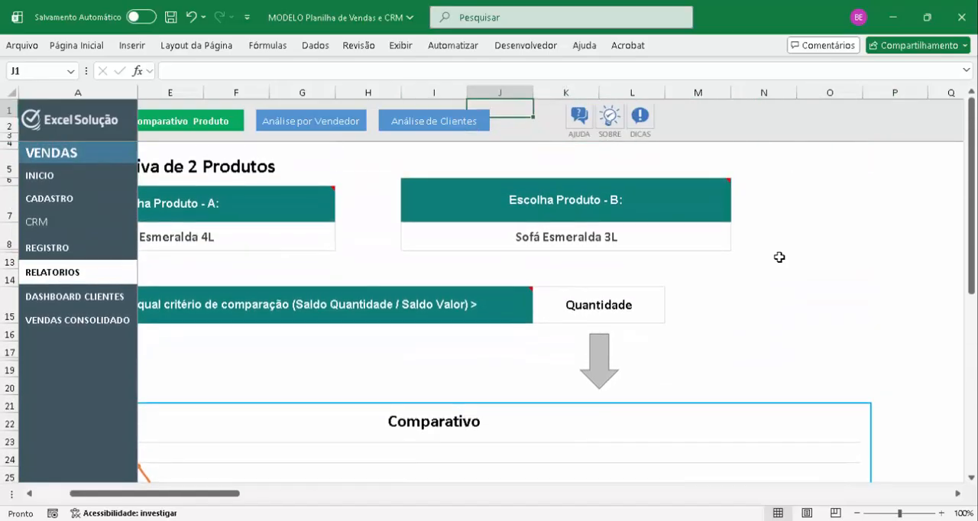
key("Left")
key("Left")
key("Left")
key("Left")
key("Left")
key("Left")
key("Left")
key("Left")
key("Left")
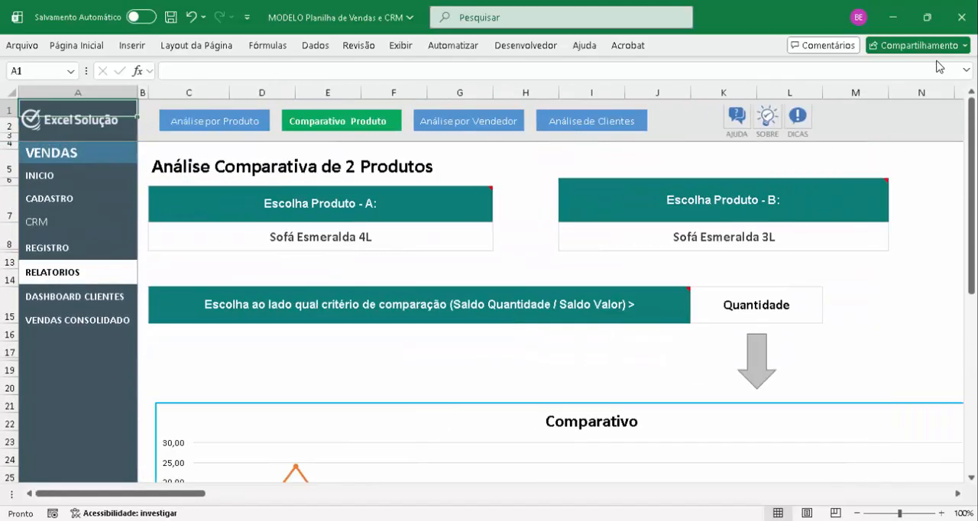
left_click(486, 128)
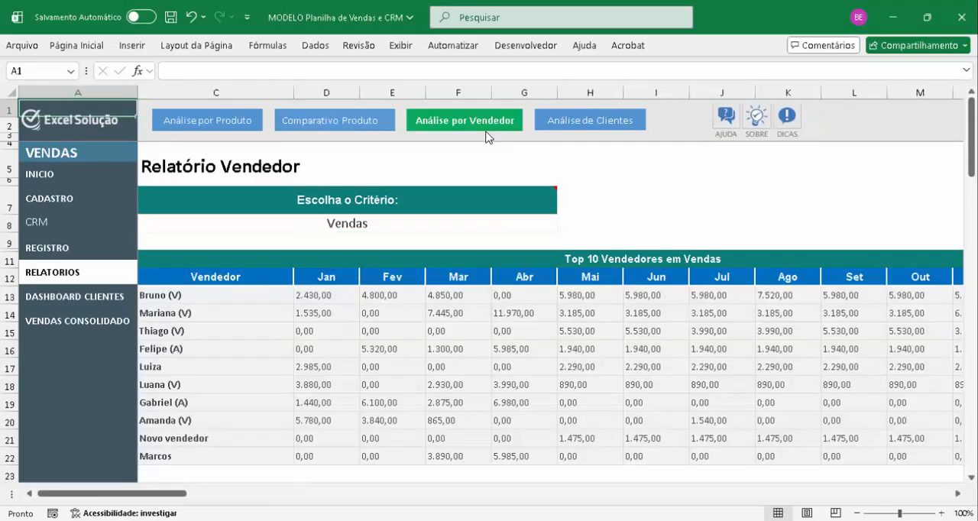
Try the Comissões criterion in the Relatório Vendedor, and undo the change
left_click(374, 222)
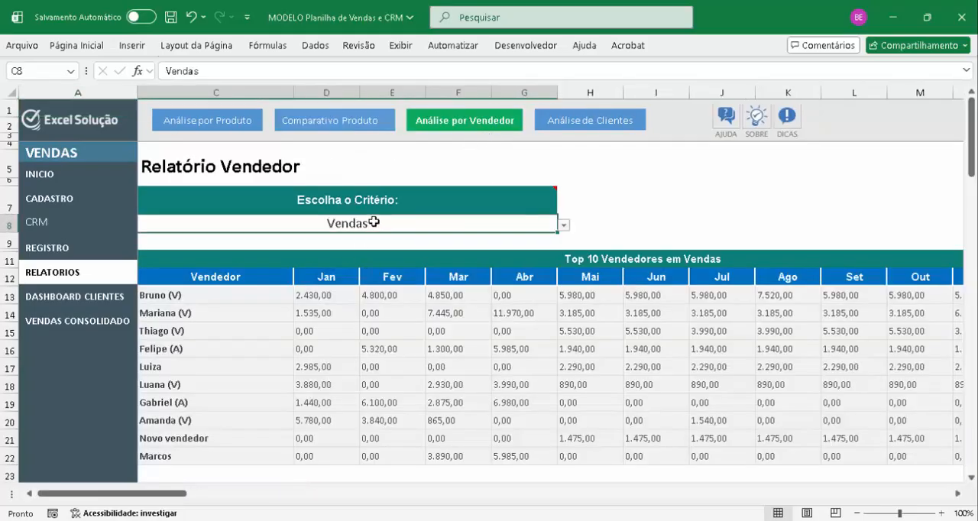
left_click(237, 302)
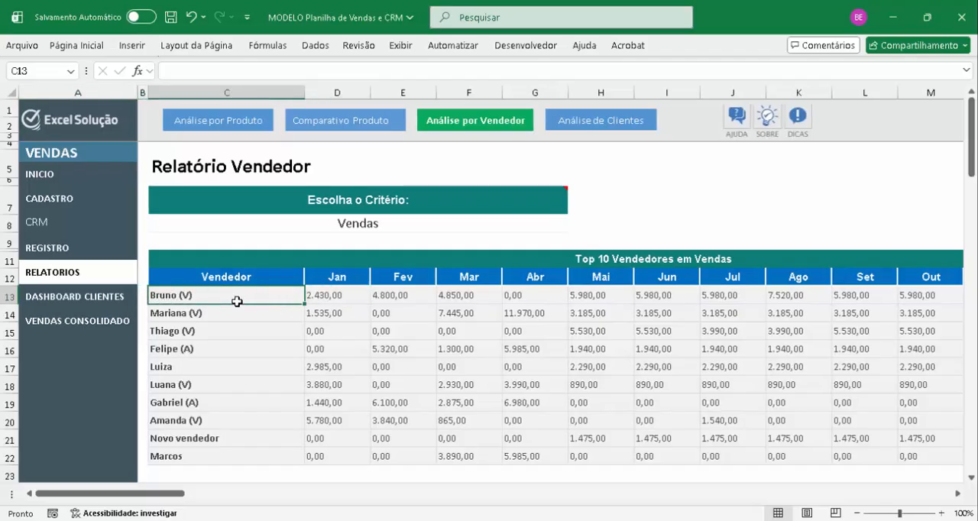
key("alt+Down")
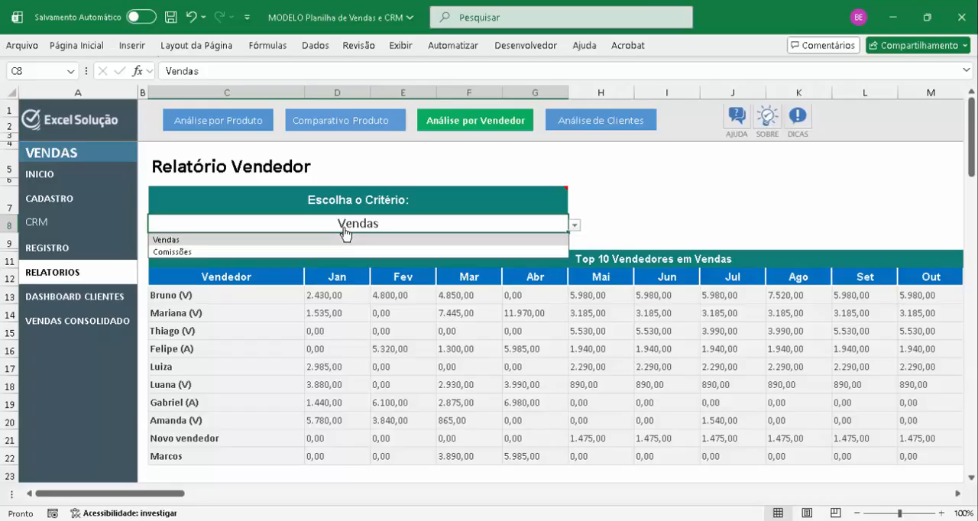
left_click(331, 253)
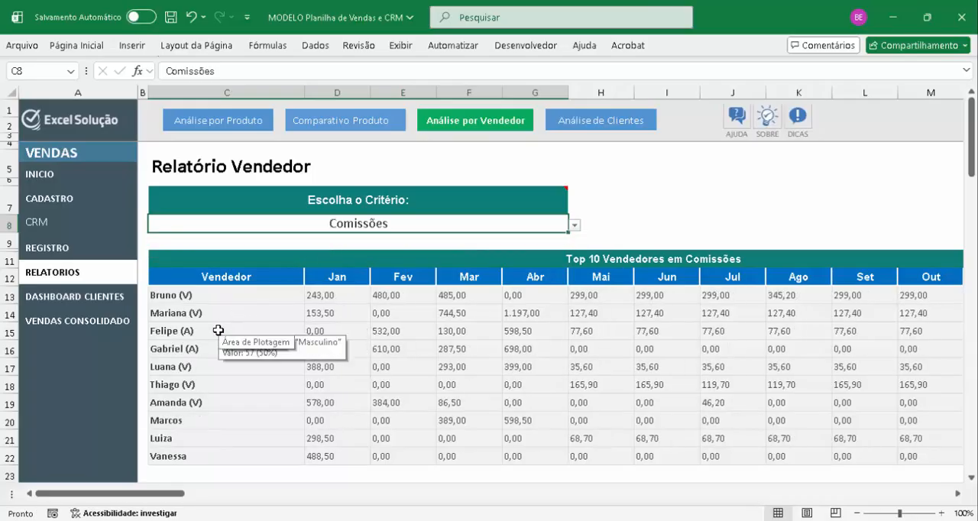
key("ctrl+z")
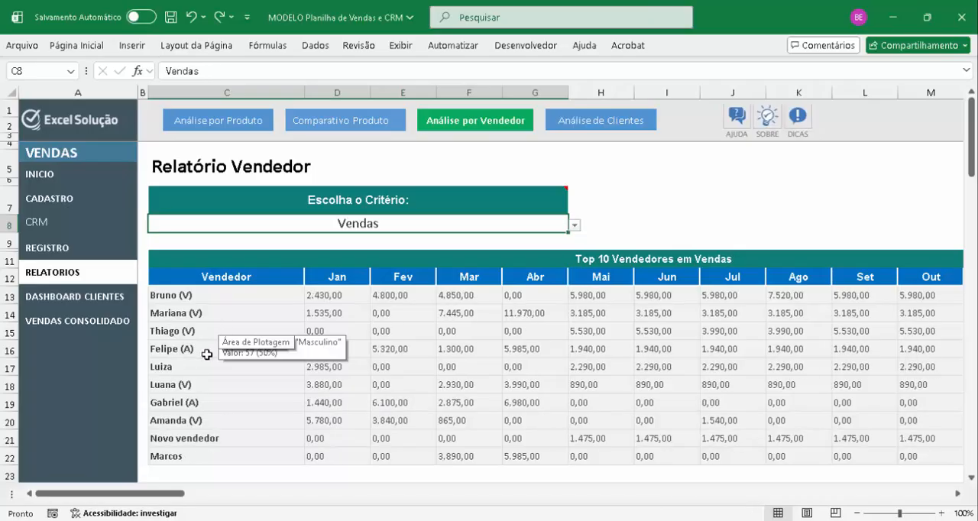
Examine the monthly sales of the third-ranked seller across the Top 10 Vendedores em Vendas table
left_click(199, 331)
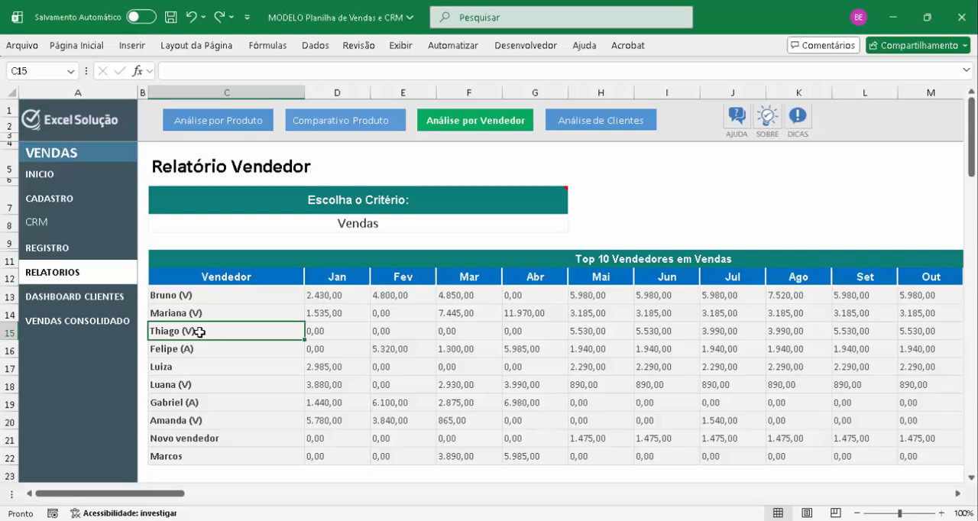
key("Right")
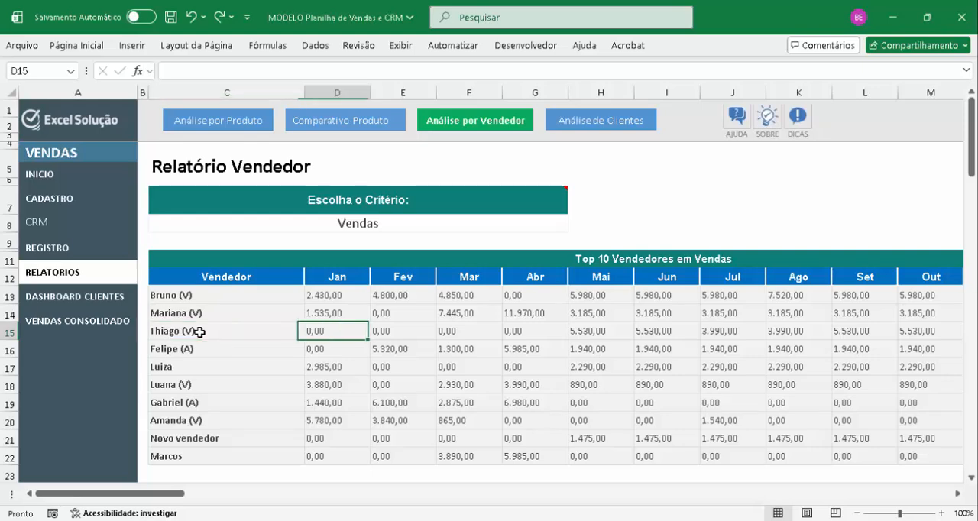
key("Right")
key("Right")
key("ctrl+Right")
key("Left")
key("Left")
key("Left")
key("Left")
key("Left")
key("Left")
key("Left")
key("Left")
key("Left")
key("Left")
key("Left")
key("Left")
key("Left")
key("Left")
key("Left")
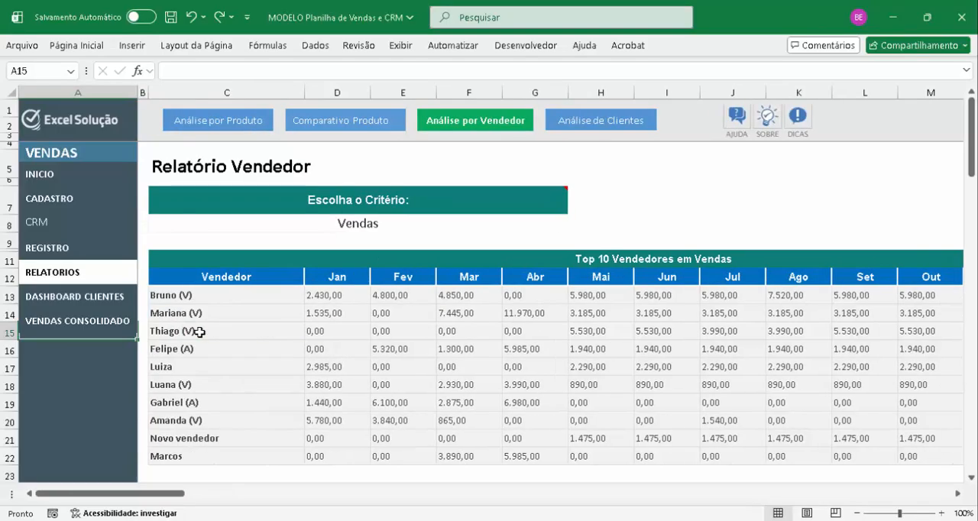
Open the Análise de Clientes report and check Total Clientes Ano, Total + de Uma Compra and Taxa Recompra
left_click(563, 129)
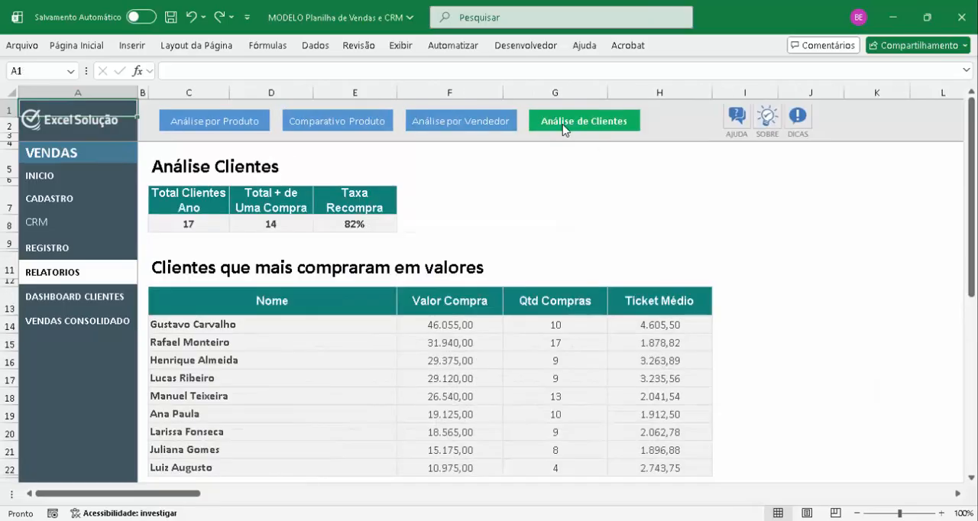
left_click(199, 227)
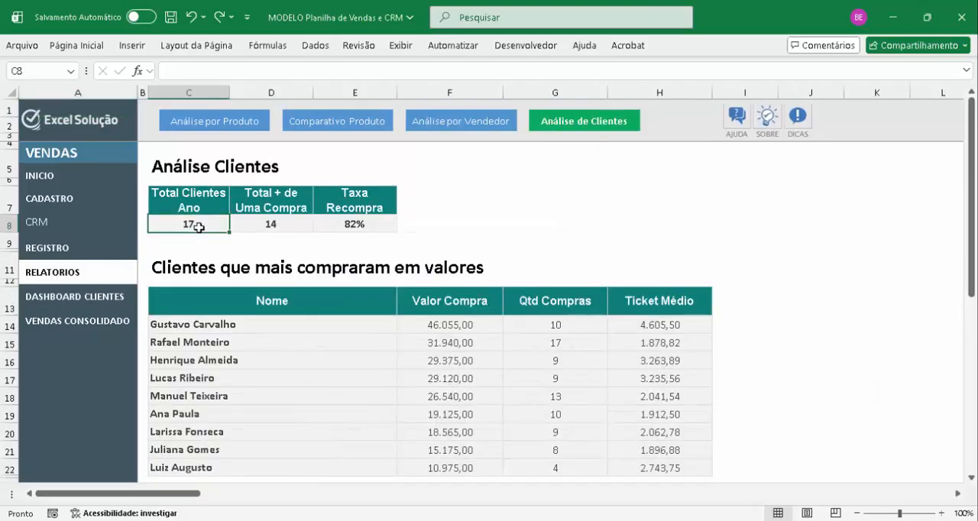
left_click(255, 223)
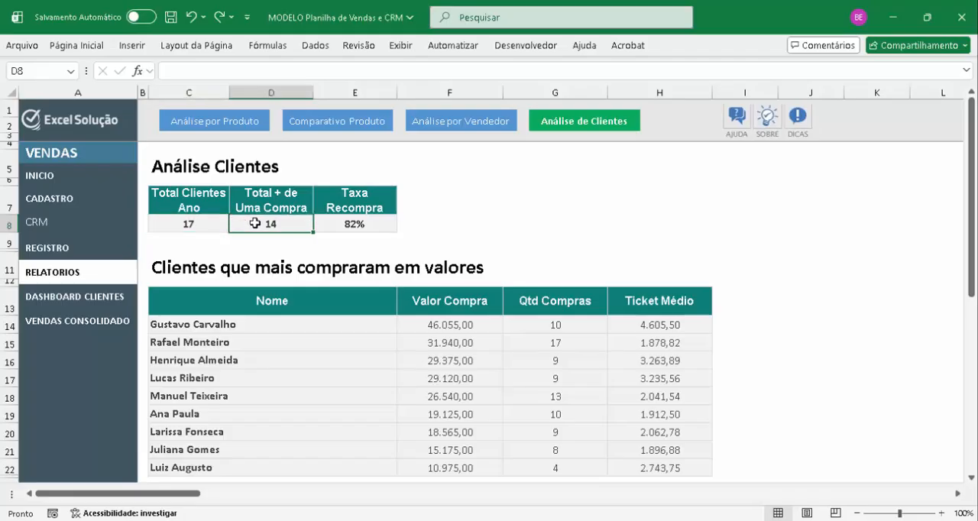
left_click(355, 225)
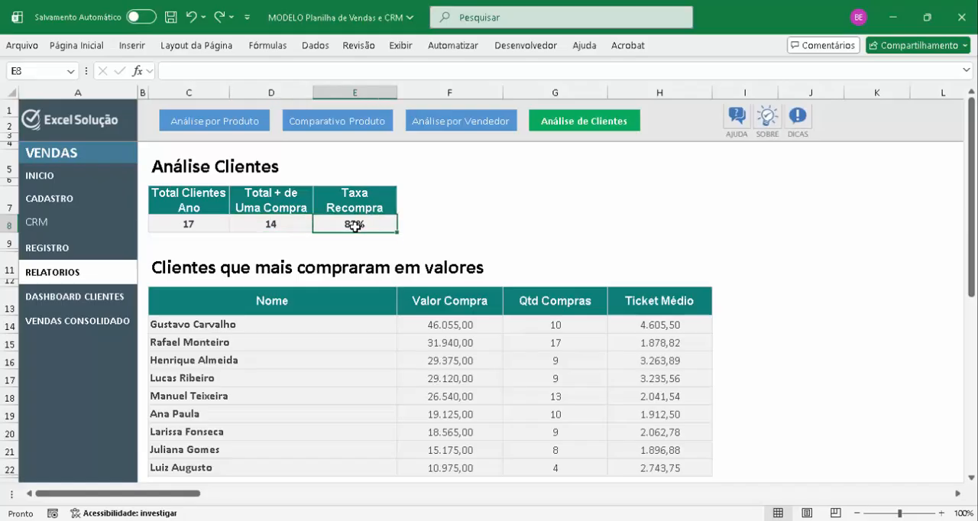
left_click(419, 220)
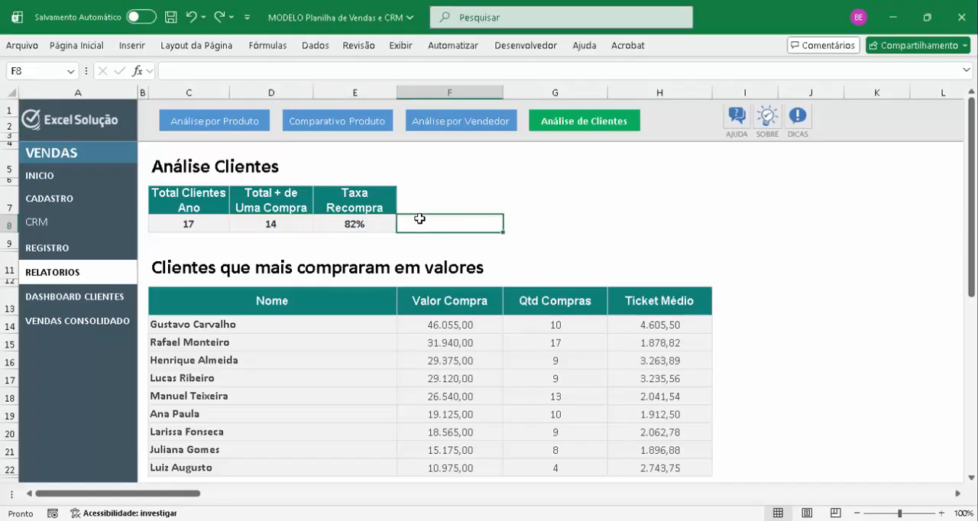
Review the customer names ranked in the Clientes que mais compraram em valores table
key("Down")
key("Down")
key("Down")
key("Down")
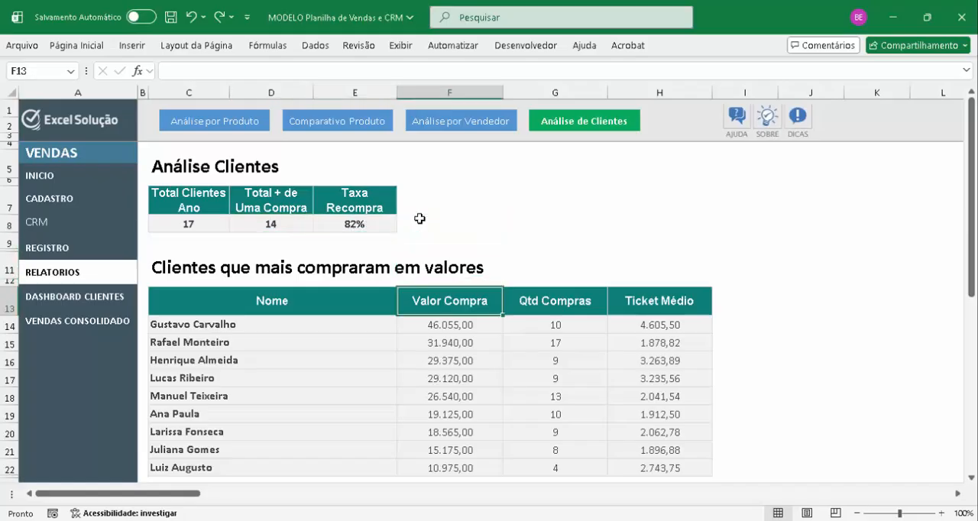
key("Down")
key("Left")
key("Down")
key("Down")
key("Down")
key("Down")
key("Down")
key("Down")
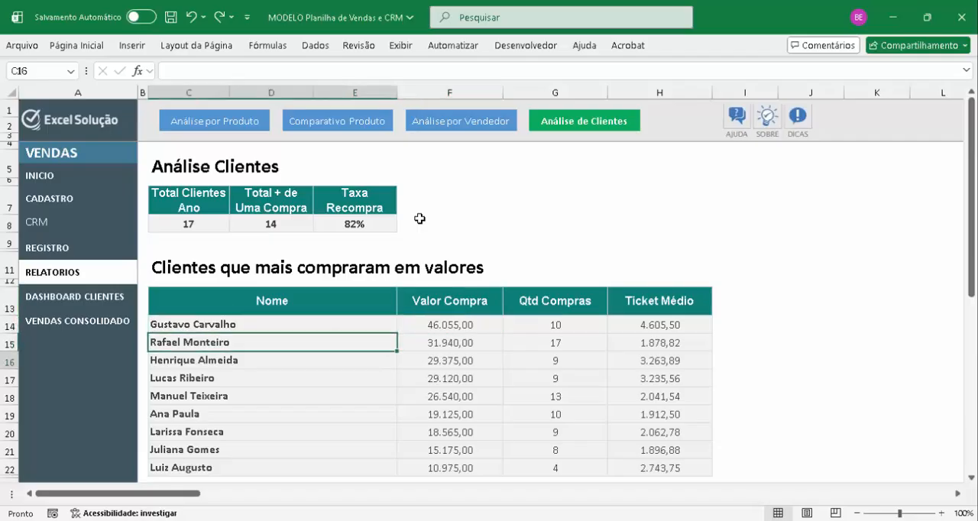
key("Down")
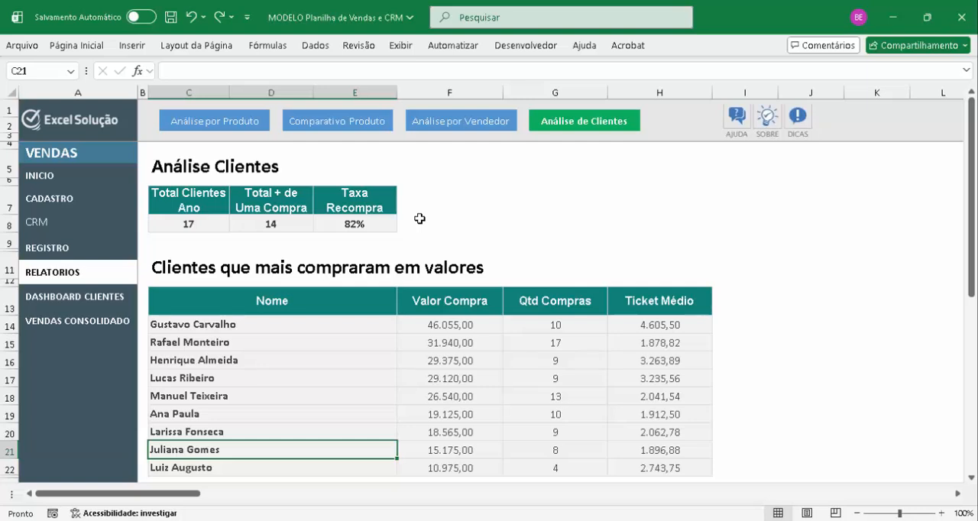
Compare the Valor Compra and Qtd Compras figures of the top two ranked customers
key("Up")
key("Up")
key("Up")
key("Up")
key("Up")
key("Up")
key("Up")
key("Right")
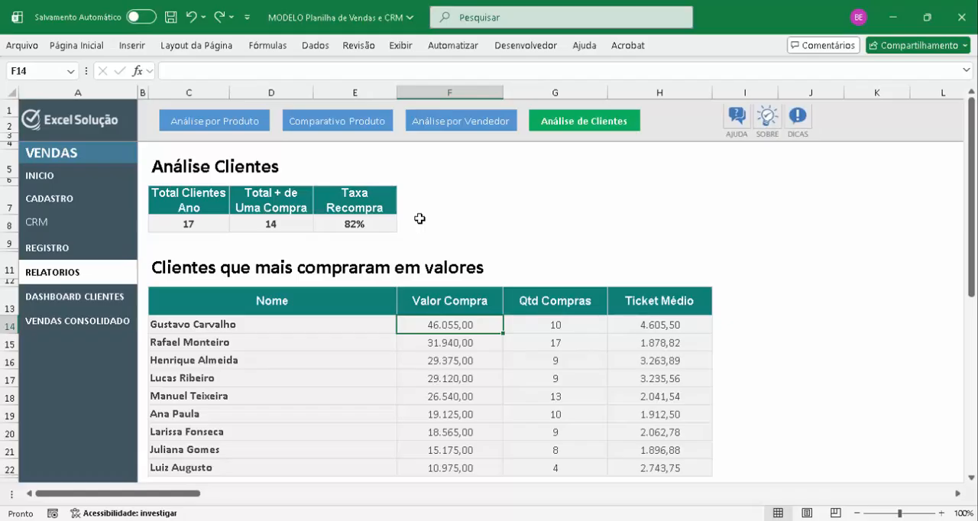
key("Right")
key("Down")
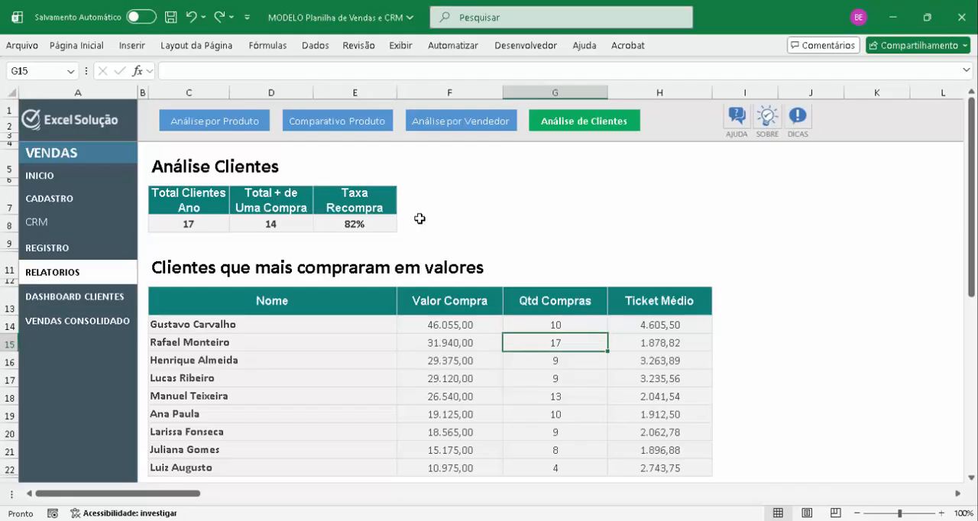
Examine the Ticket Médio values of the leading customers against their purchase value and number of purchases
key("Up")
key("Left")
key("Left")
key("Right")
key("Right")
key("Right")
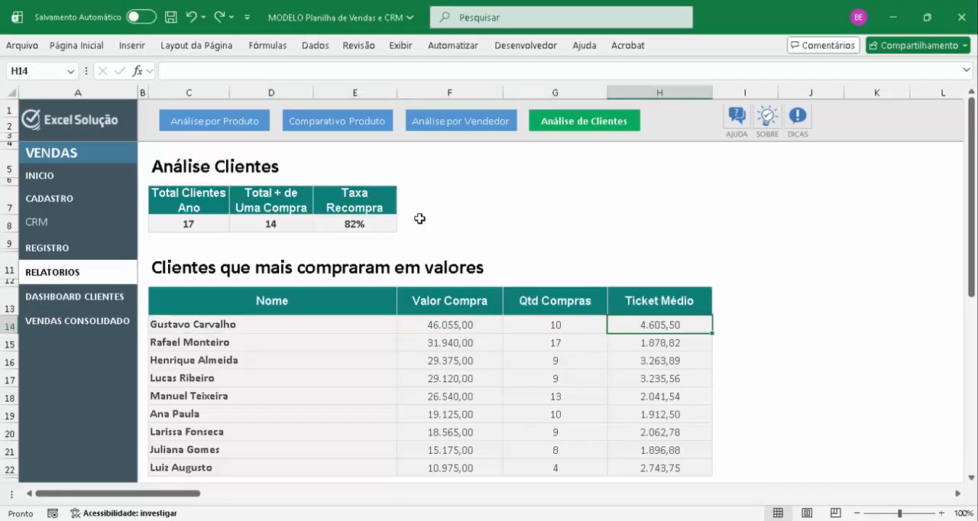
key("Down")
key("Down")
key("Down")
key("Down")
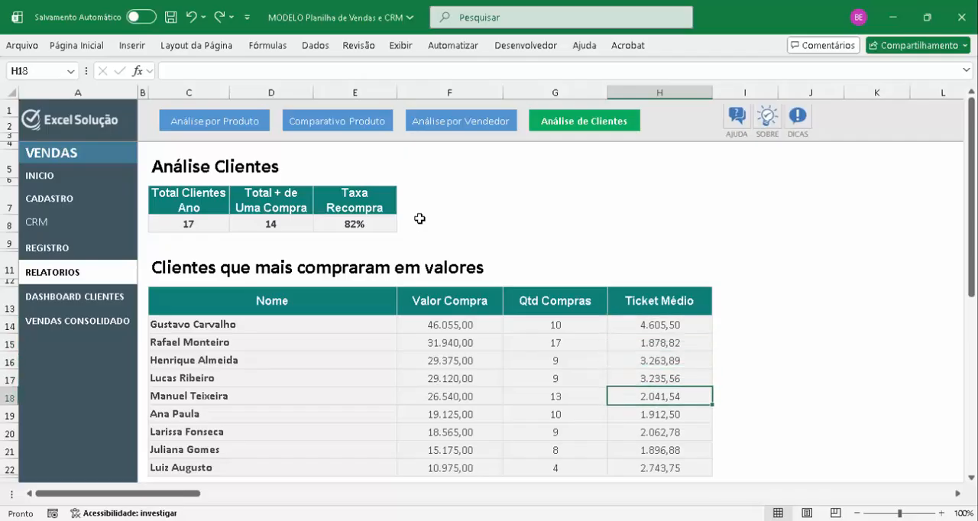
key("Up")
key("Up")
key("Up")
key("Up")
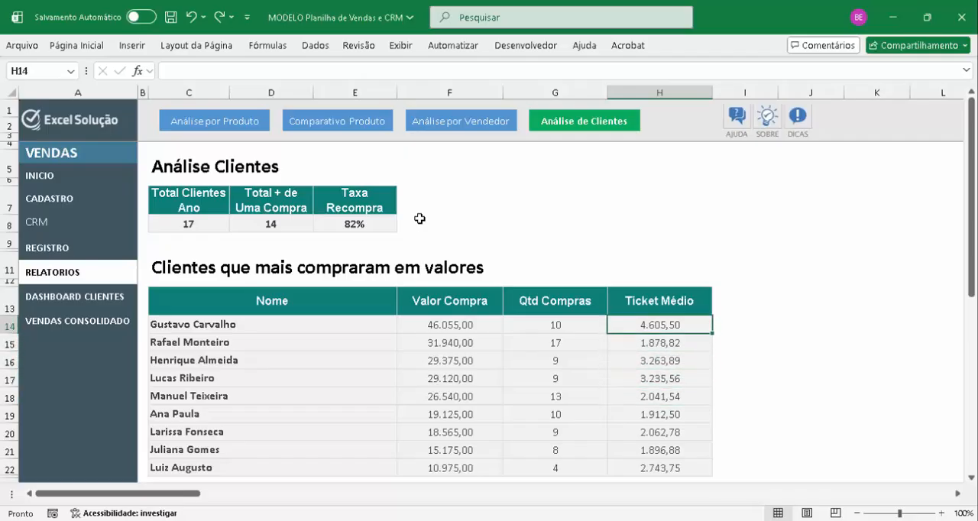
key("Left")
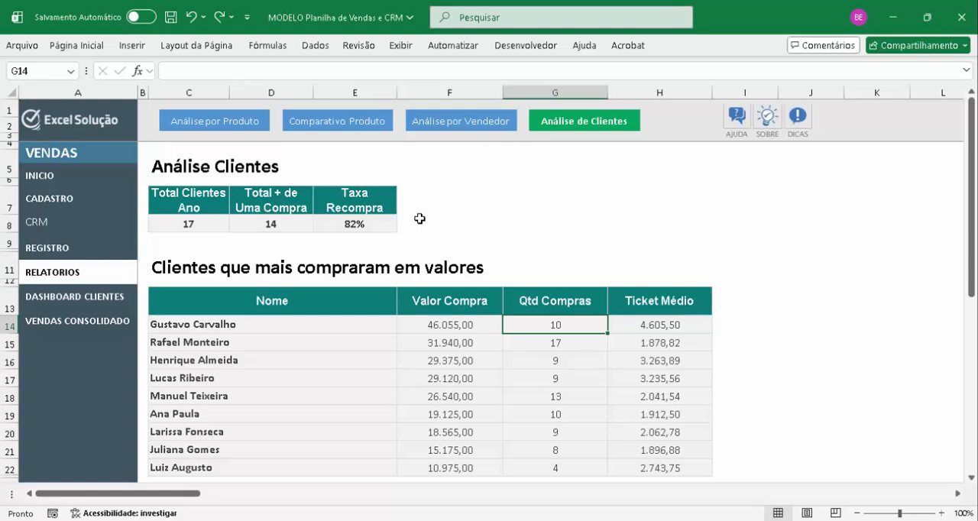
View the SOBRE page about Excel Solução and return to the INICIO page
left_click(768, 118)
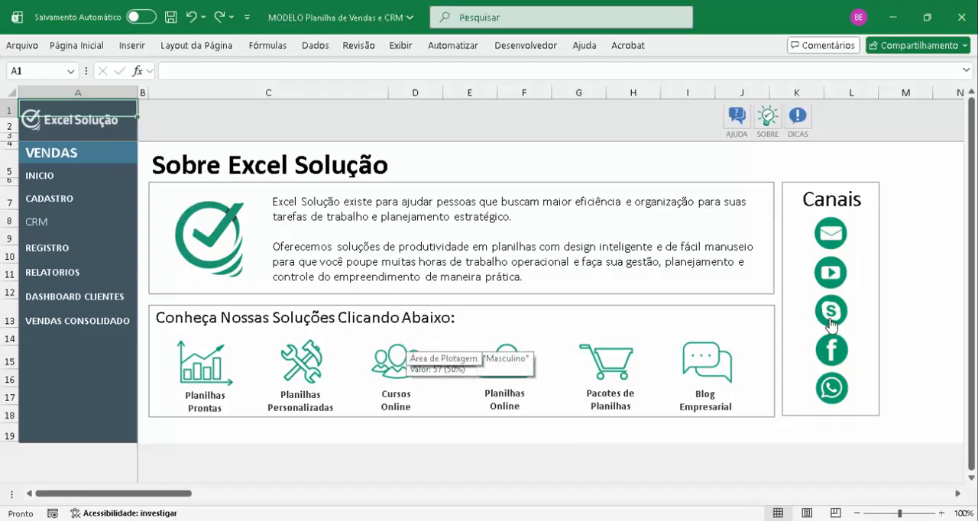
left_click(63, 177)
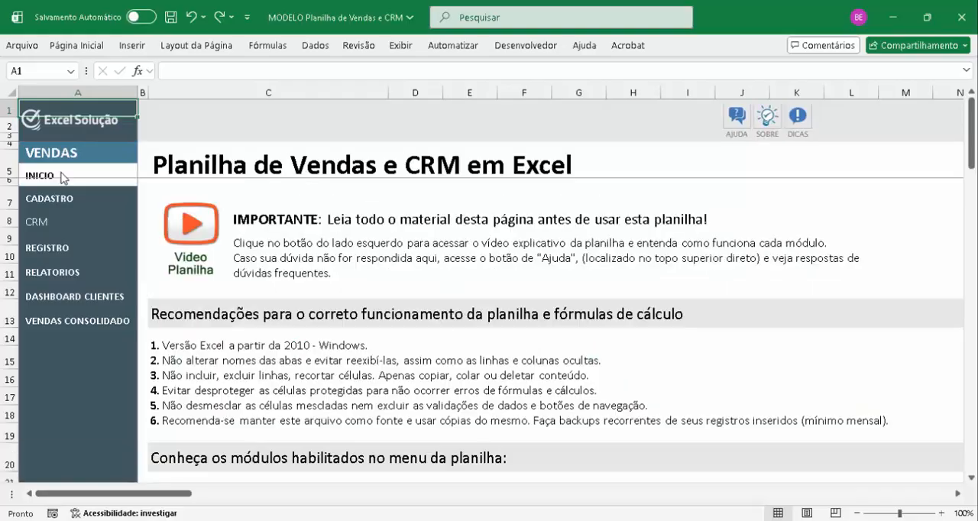
Open the RELATORIOS module and go on to DASHBOARD CLIENTES
left_click(66, 272)
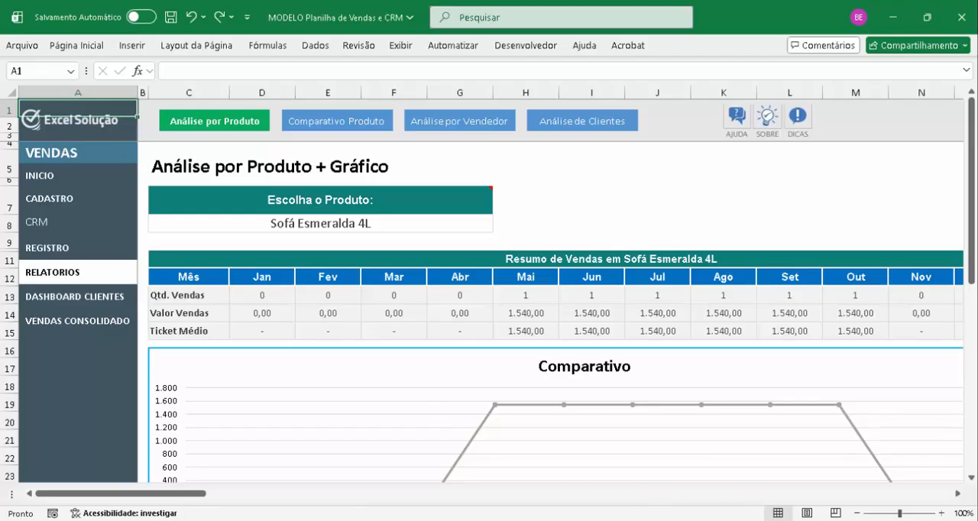
left_click(952, 478)
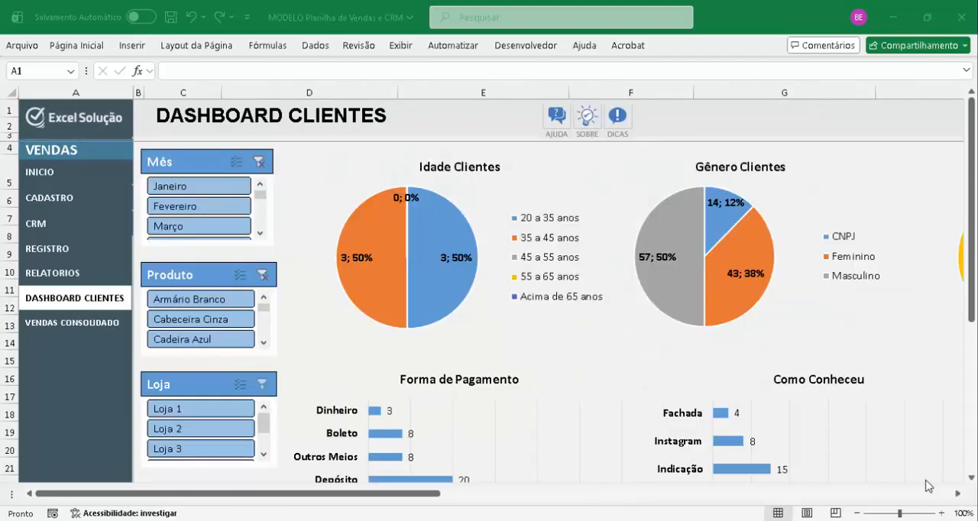
left_click(99, 304)
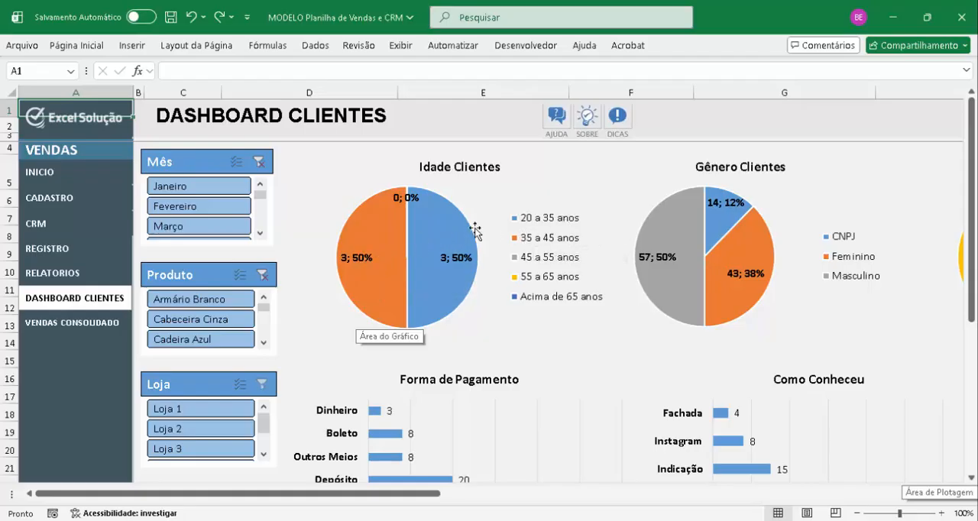
Bring up the Atualizar option of the Mês slicer and dismiss it without refreshing
left_click(210, 168)
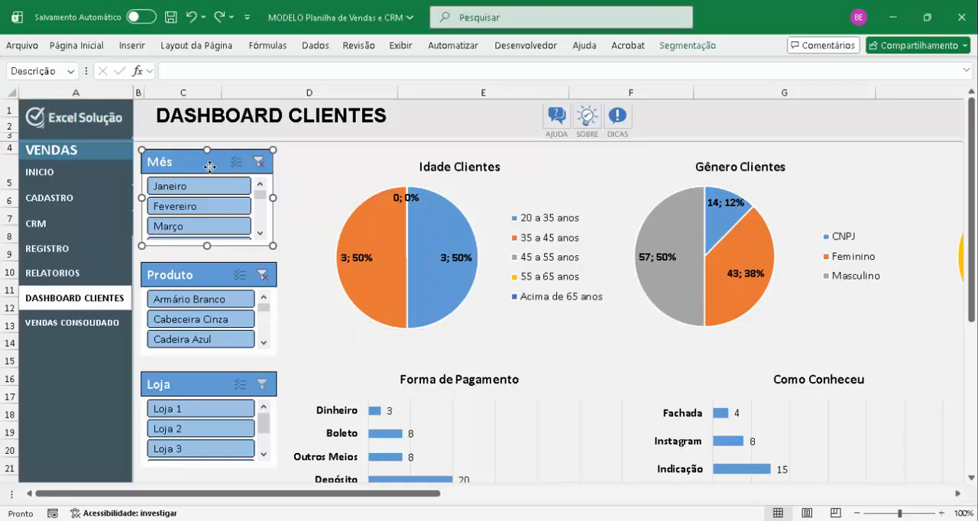
right_click(210, 167)
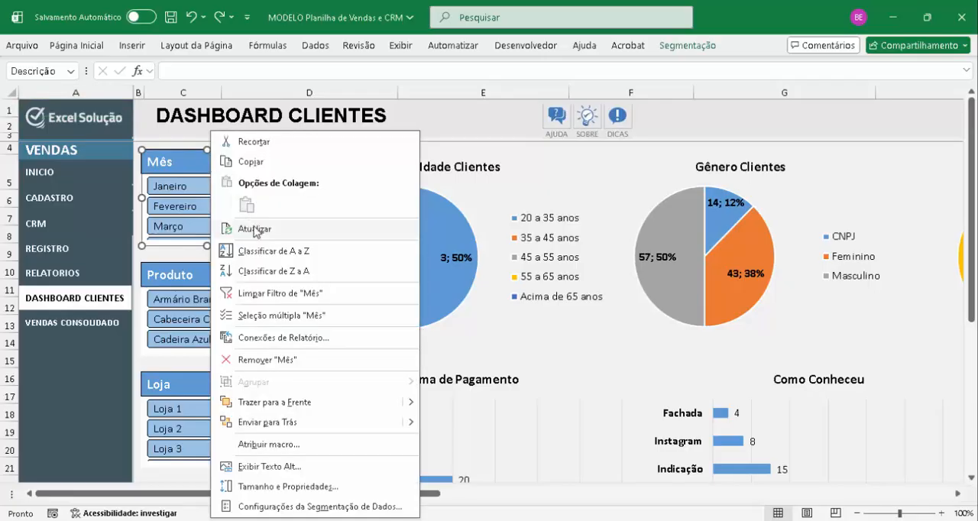
left_click(727, 35)
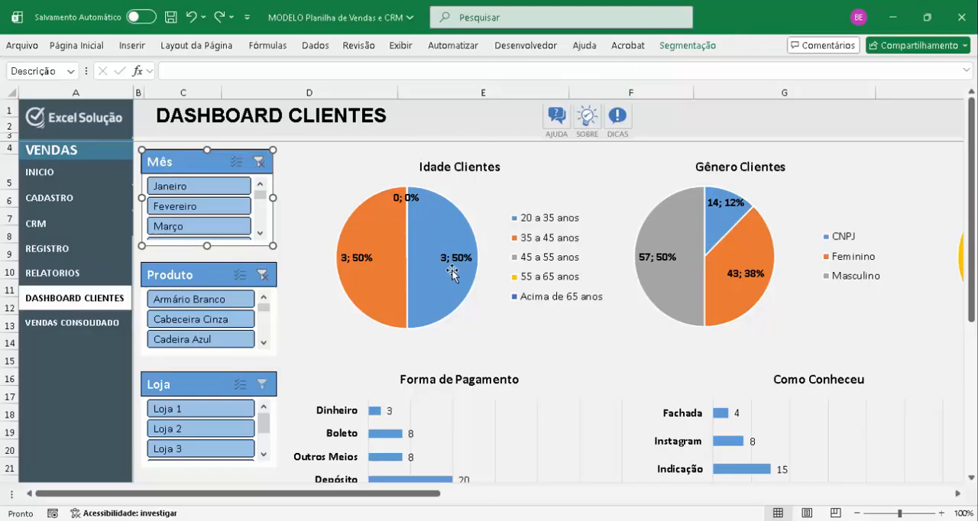
Examine the Idade Clientes, Gênero Clientes and Lojas pie charts on the customer dashboard
mouse_move(451, 270)
scroll(881, 265, "right", 5)
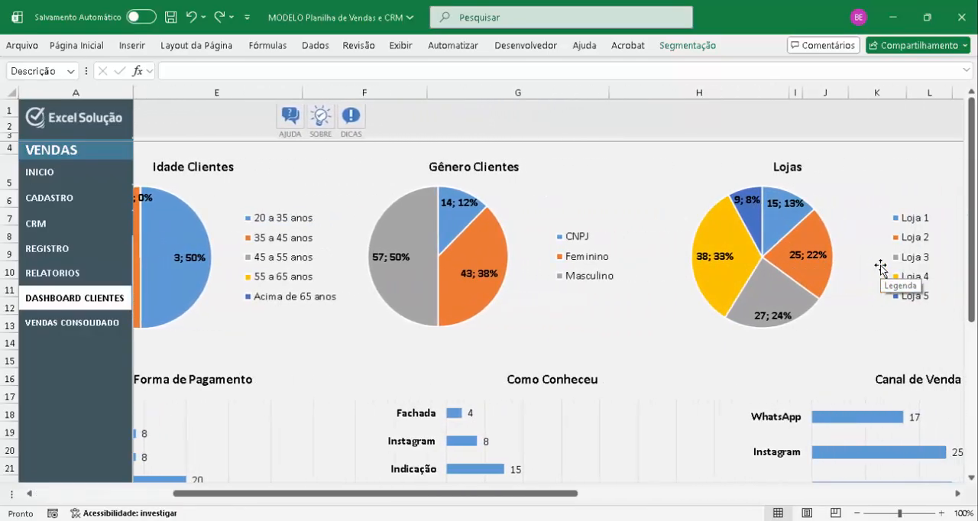
scroll(881, 265, "right", 2)
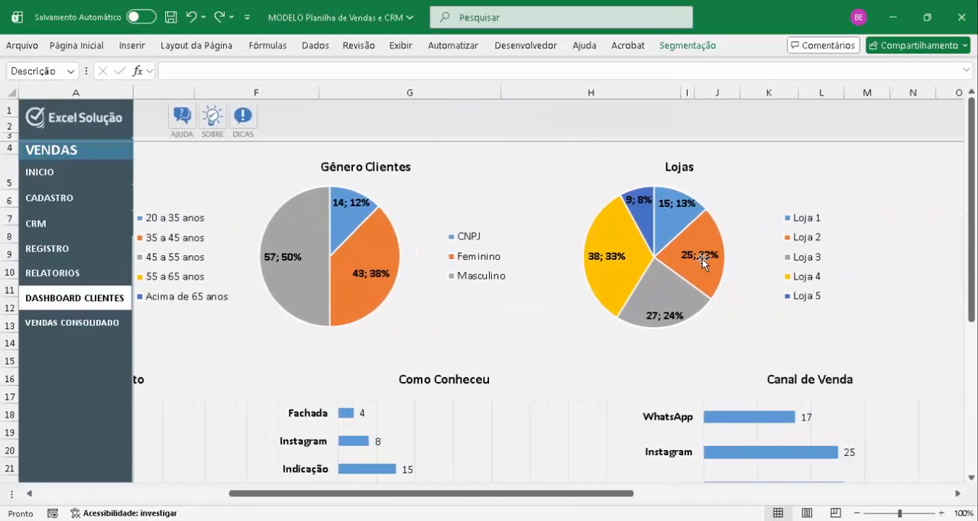
Examine the Como Conheceu, Canal de Venda and Forma de Pagamento bar charts, finishing back at the dashboard's slicers
scroll(704, 262, "down", 3)
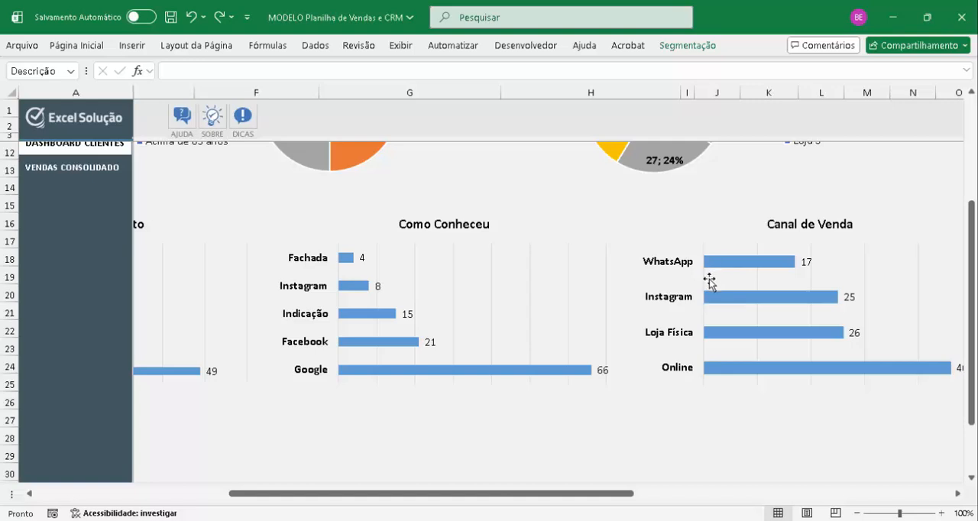
scroll(761, 363, "right", 2)
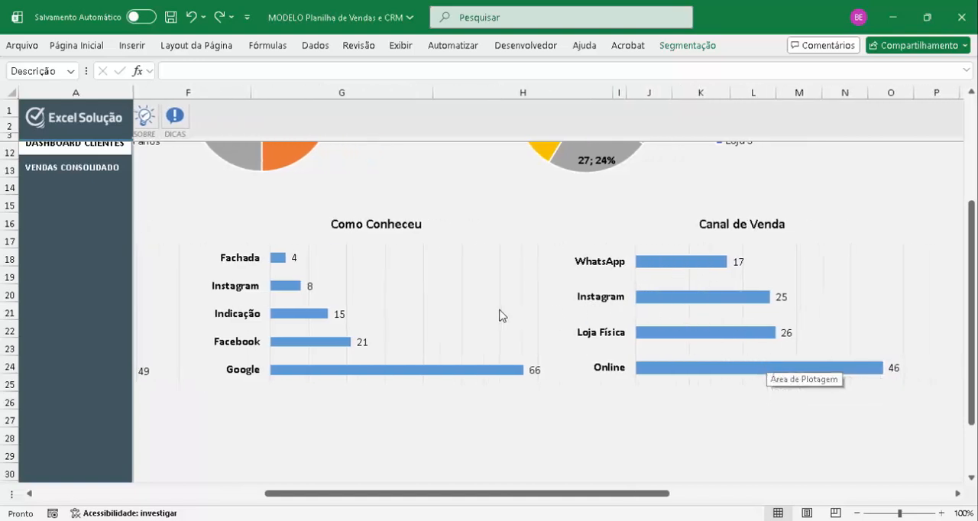
scroll(497, 315, "left", 7)
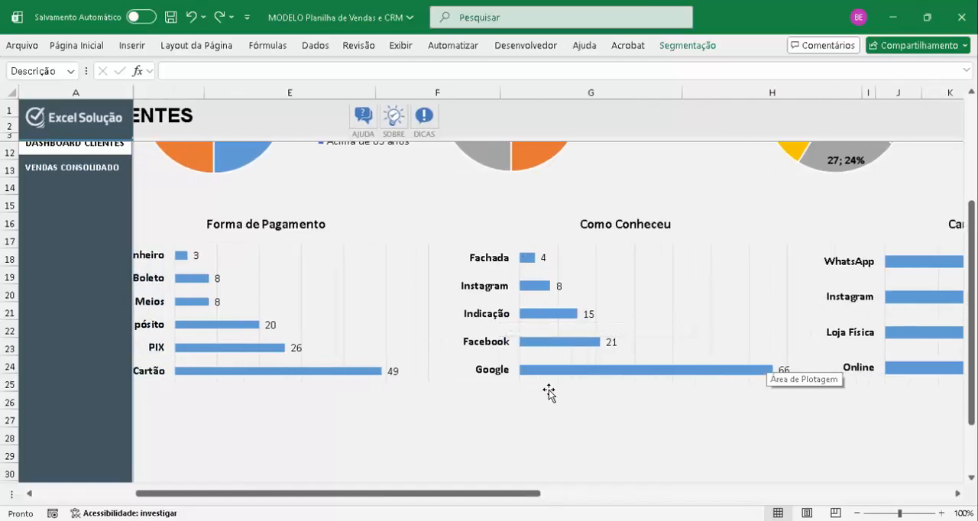
scroll(540, 327, "left", 5)
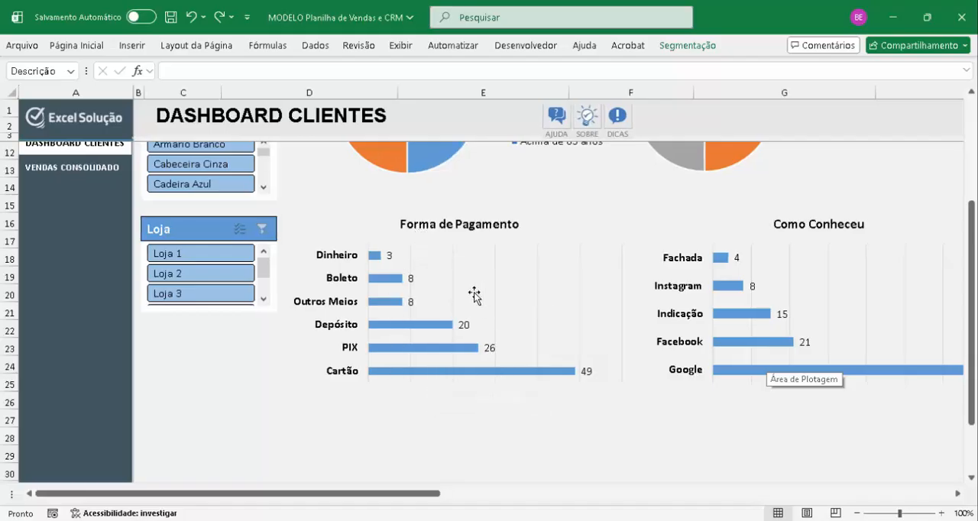
scroll(474, 295, "left", 3)
scroll(474, 295, "up", 3)
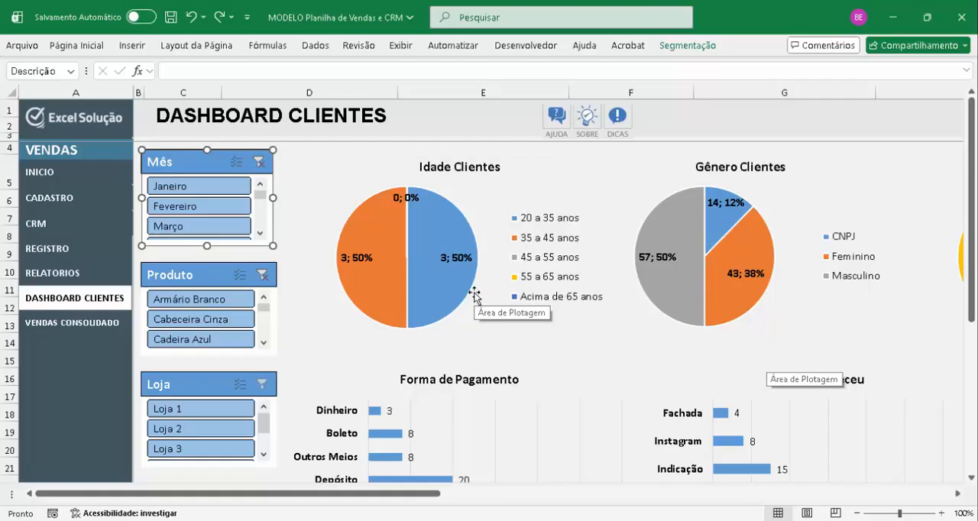
Open VENDAS CONSOLIDADO and go through the monthly Vendas Realizadas values from January to July
left_click(76, 329)
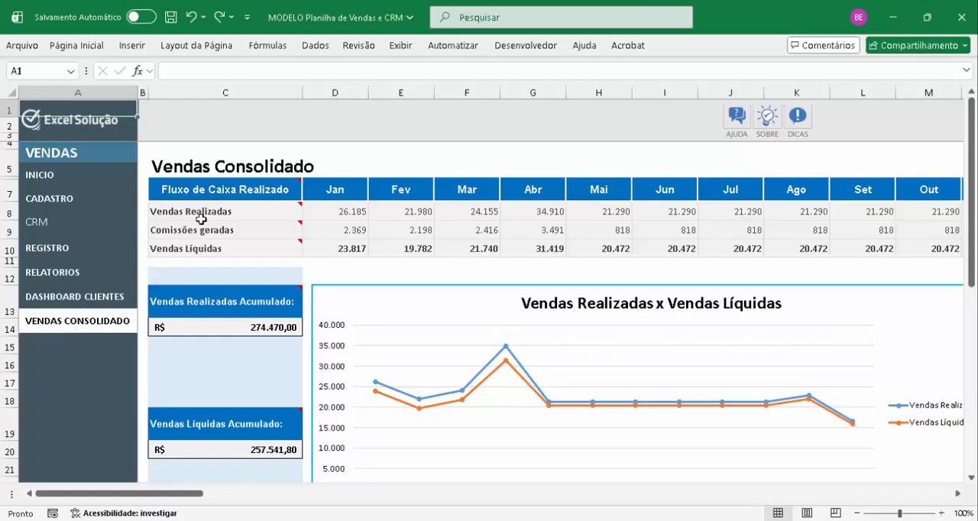
left_click(348, 213)
key("Right")
key("Right")
key("Right")
key("Right")
key("Right")
key("Right")
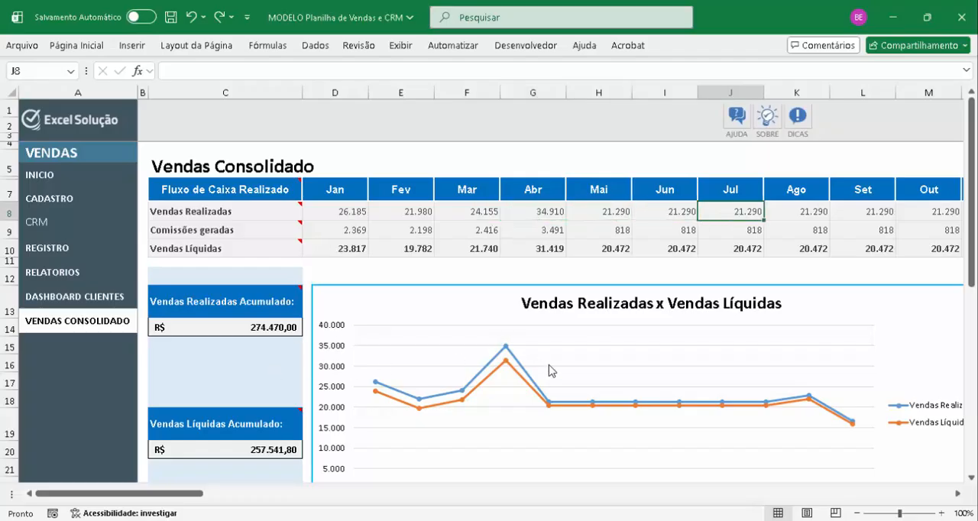
Examine the Vendas Realizadas x Vendas Líquidas line chart across the months
scroll(549, 370, "down", 1)
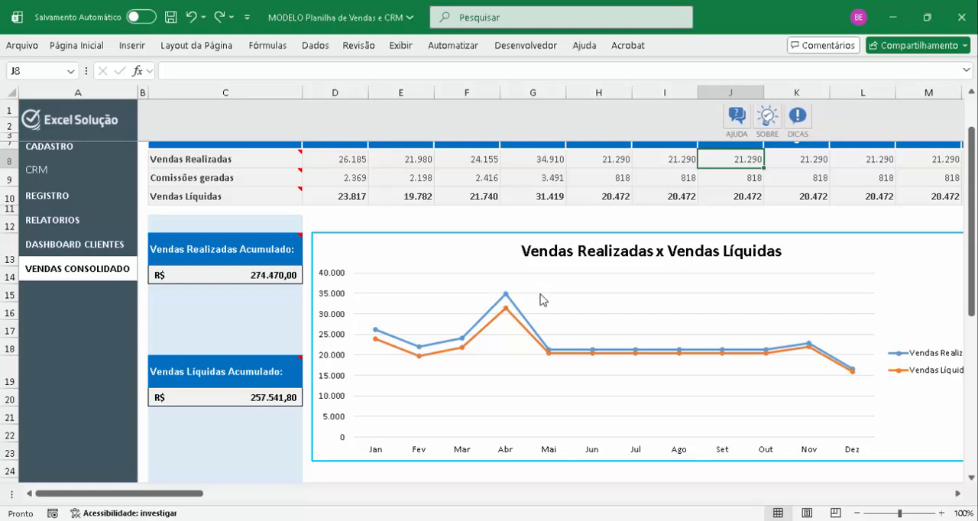
scroll(552, 339, "up", 1)
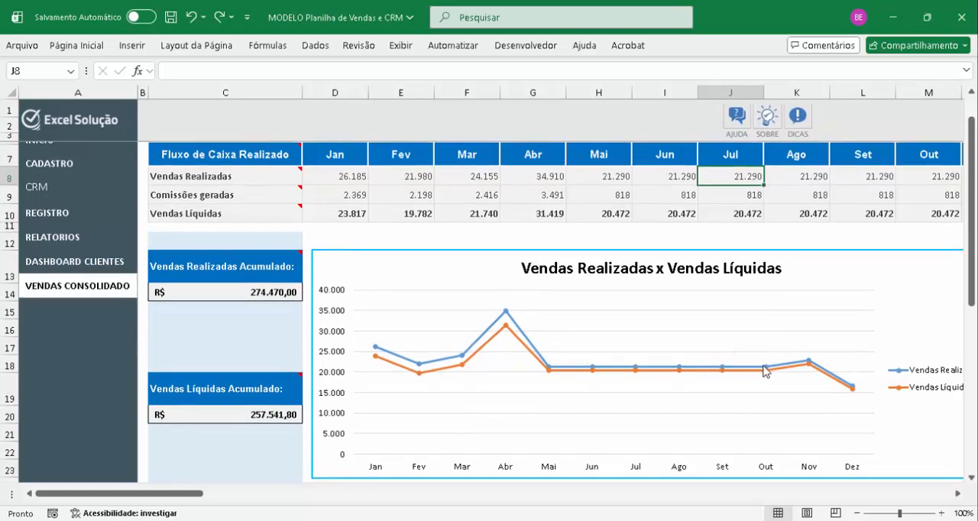
scroll(445, 371, "up", 1)
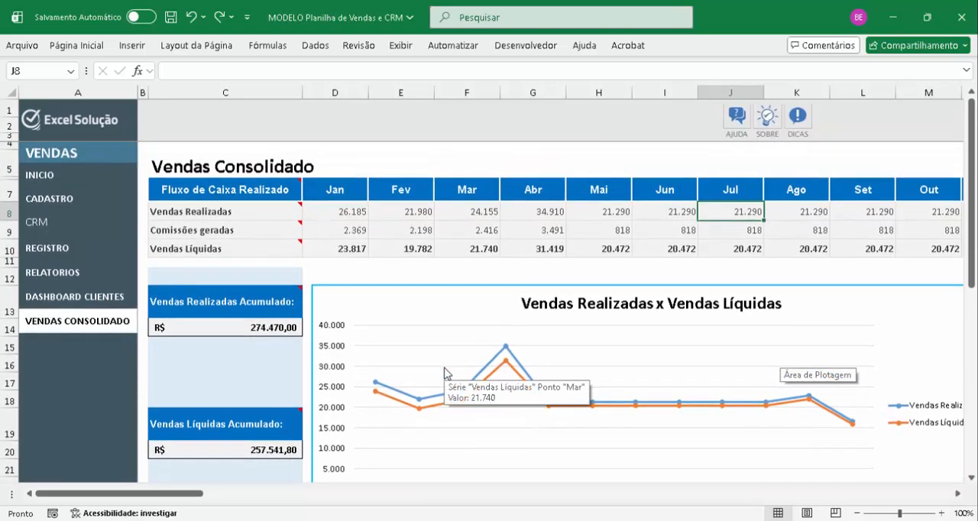
Go through the monthly Comissões geradas values from January to May in the consolidated table
left_click(331, 235)
key("Right")
key("Right")
key("Right")
key("Right")
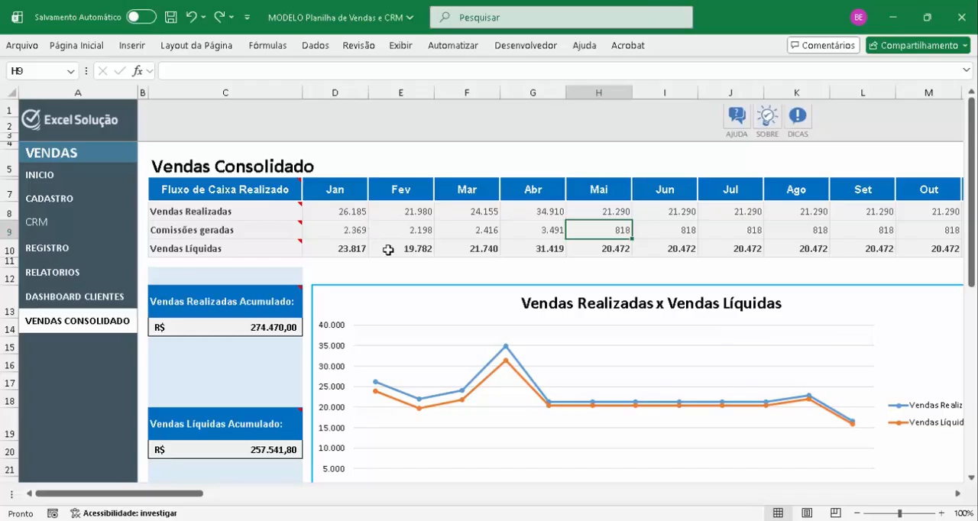
Examine the accumulated totals and the Comissões Geradas chart, finishing at empty cell K5 above the consolidated table
scroll(477, 243, "down", 5)
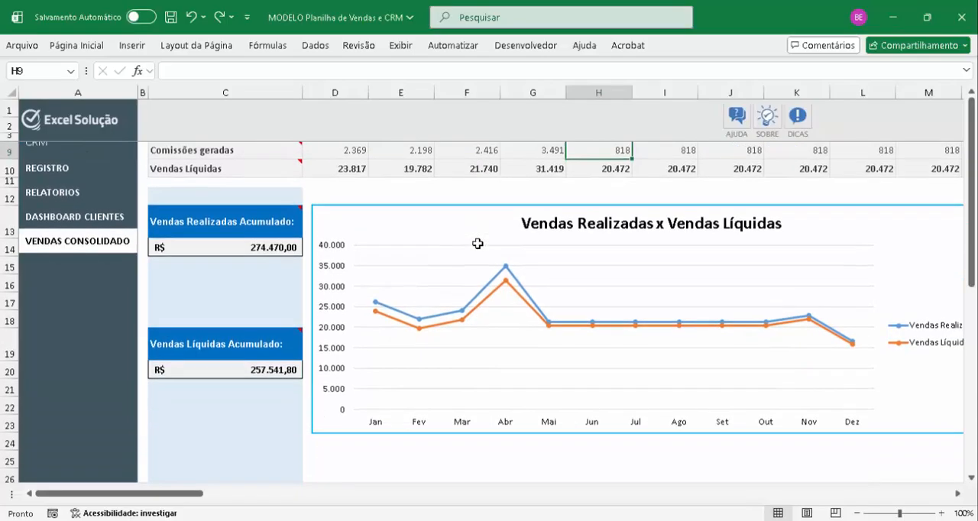
scroll(478, 244, "down", 1)
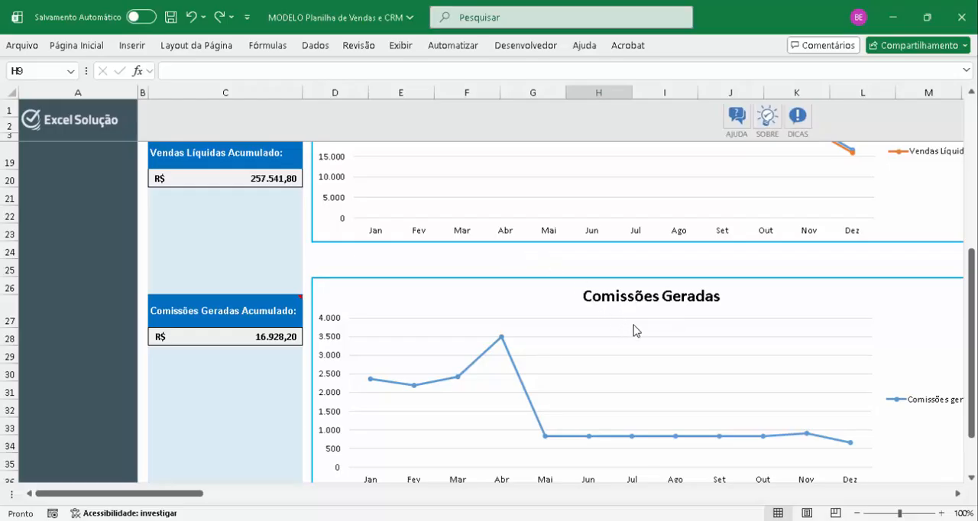
scroll(631, 330, "down", 2)
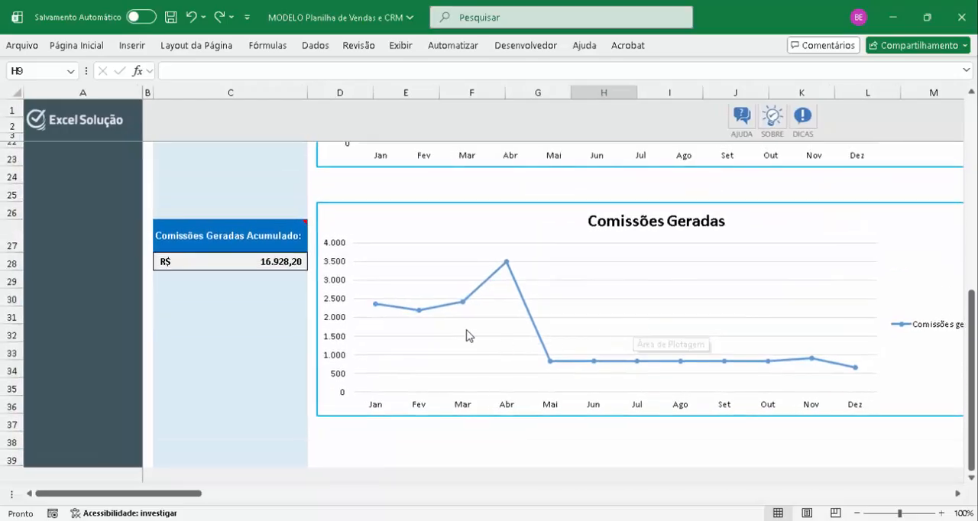
scroll(766, 300, "up", 1)
scroll(766, 300, "up", 6)
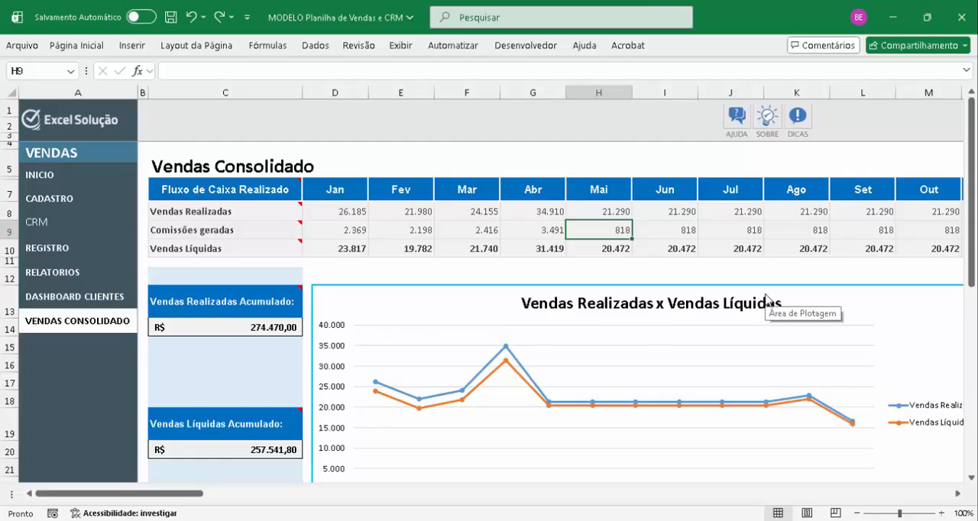
left_click(774, 151)
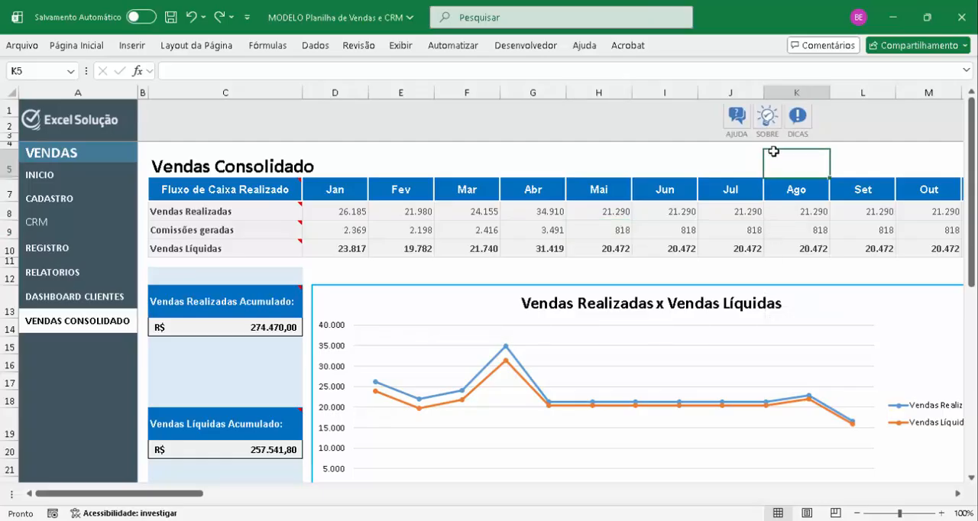